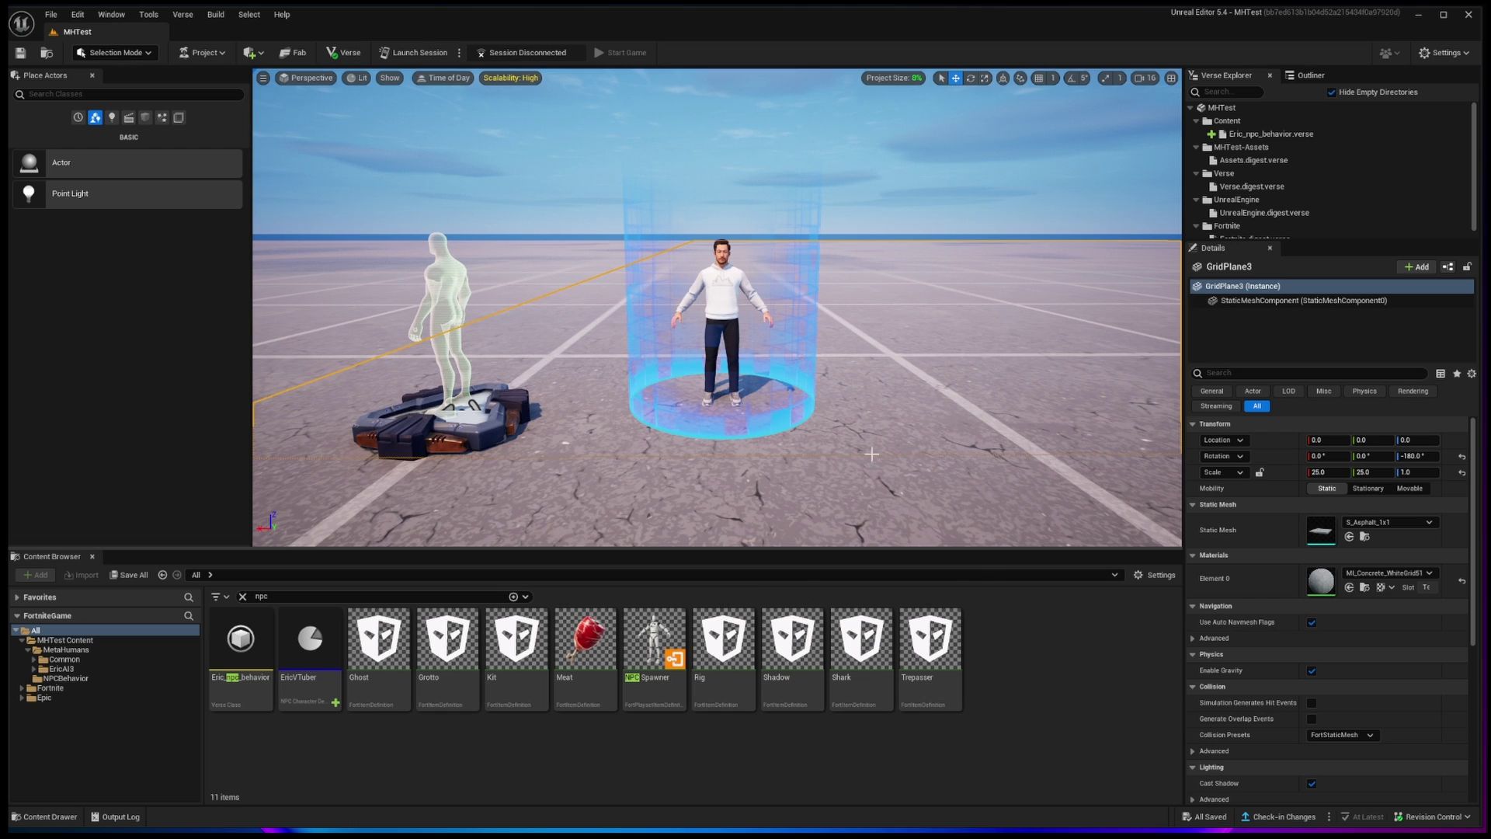
Start a new project from the Blank island template and name it EricTest
drag(789, 368, 790, 311)
drag(659, 368, 600, 434)
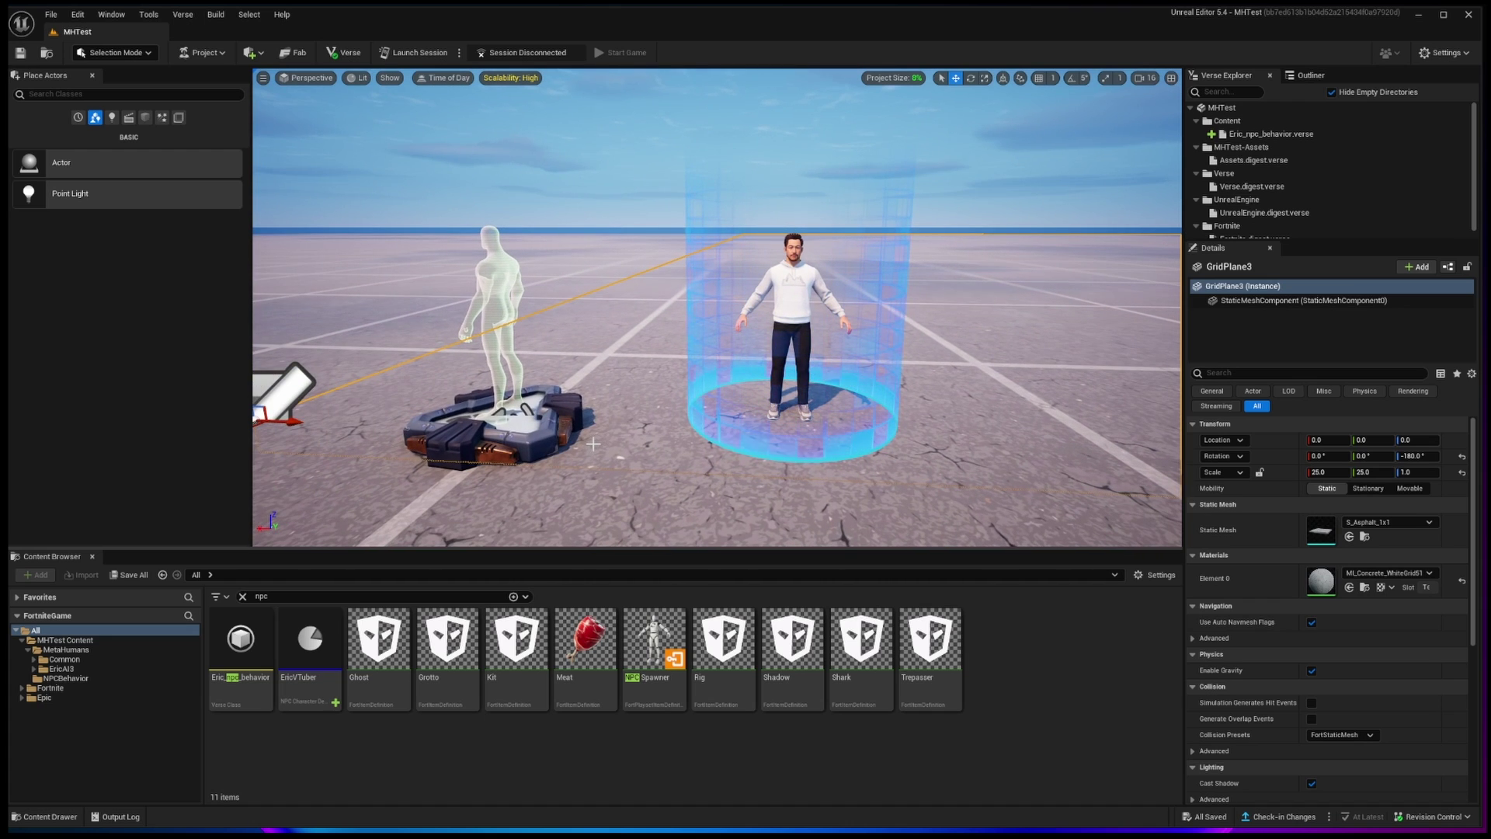
click(50, 15)
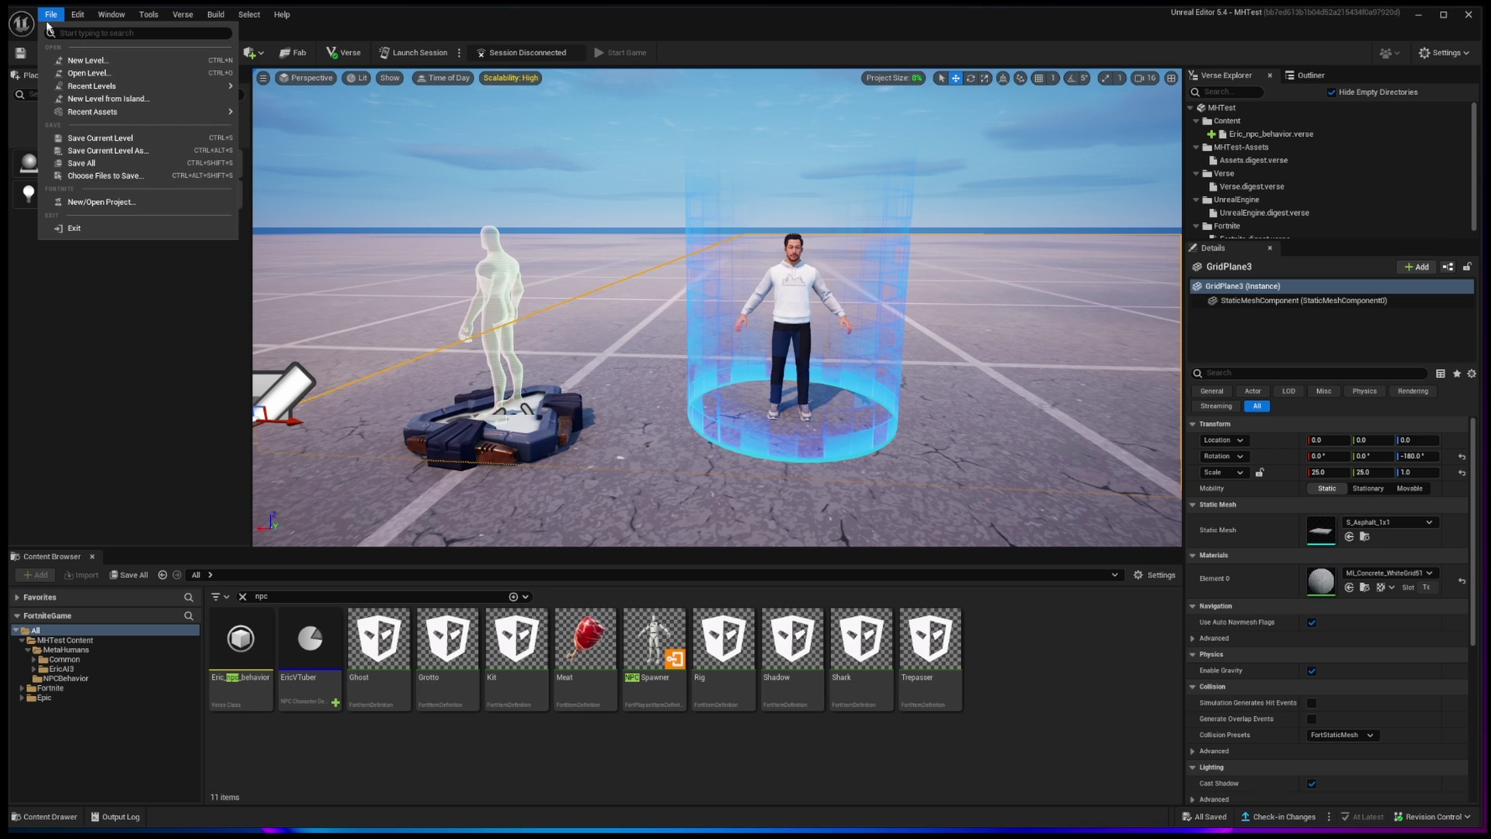
click(101, 202)
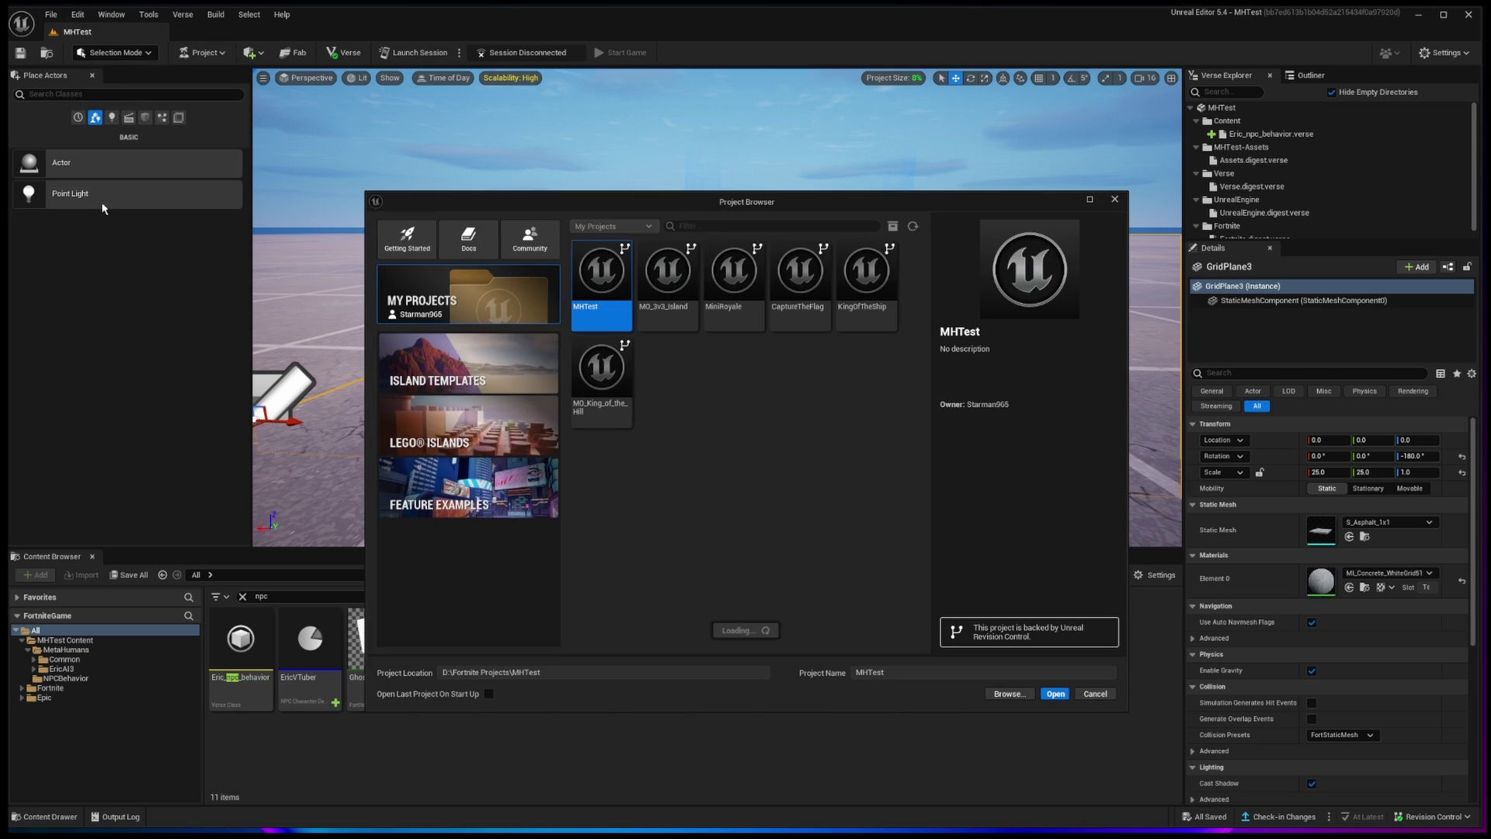
click(418, 381)
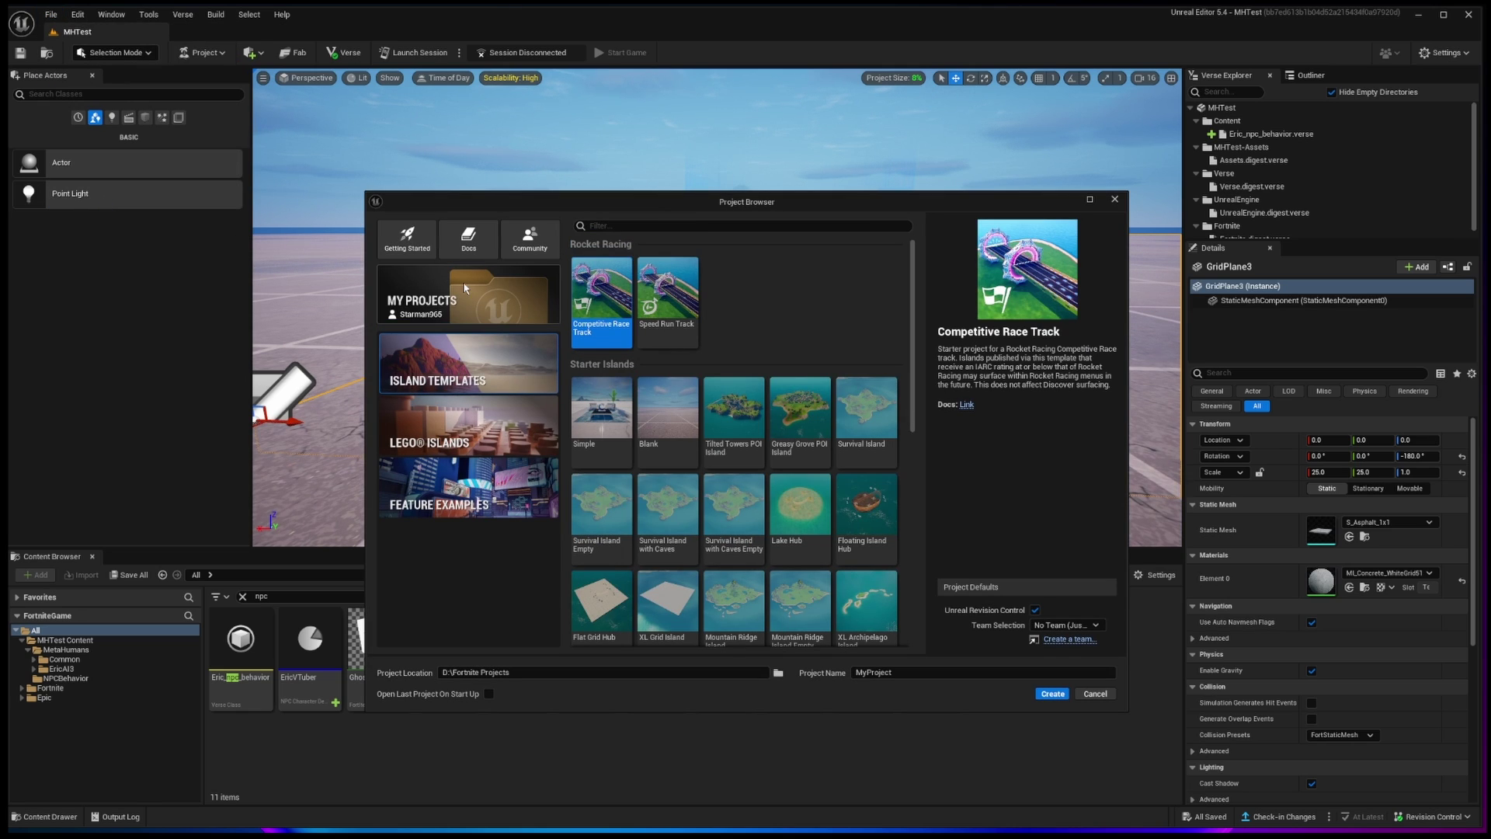
click(662, 431)
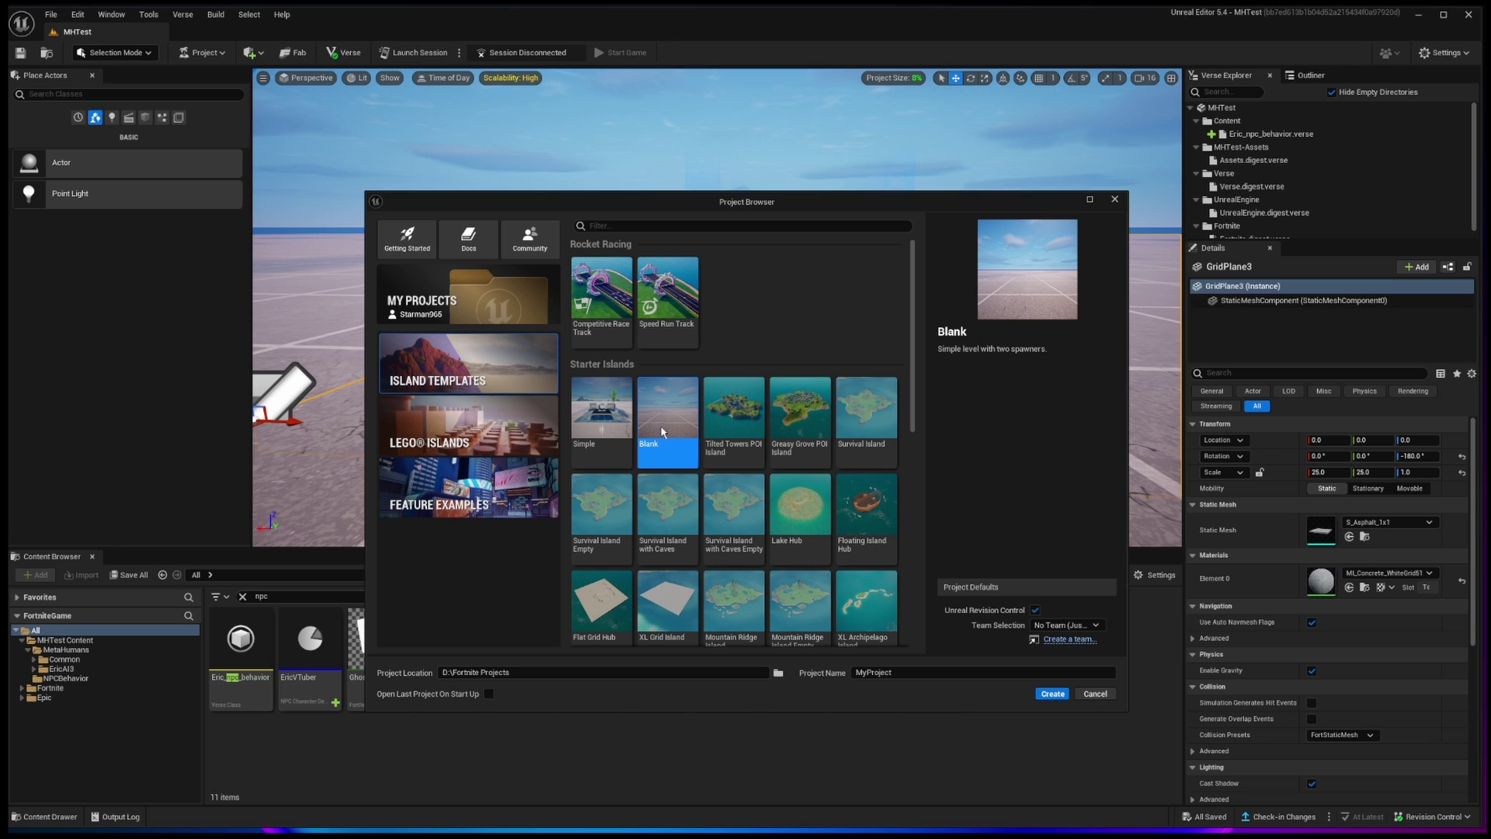
click(920, 675)
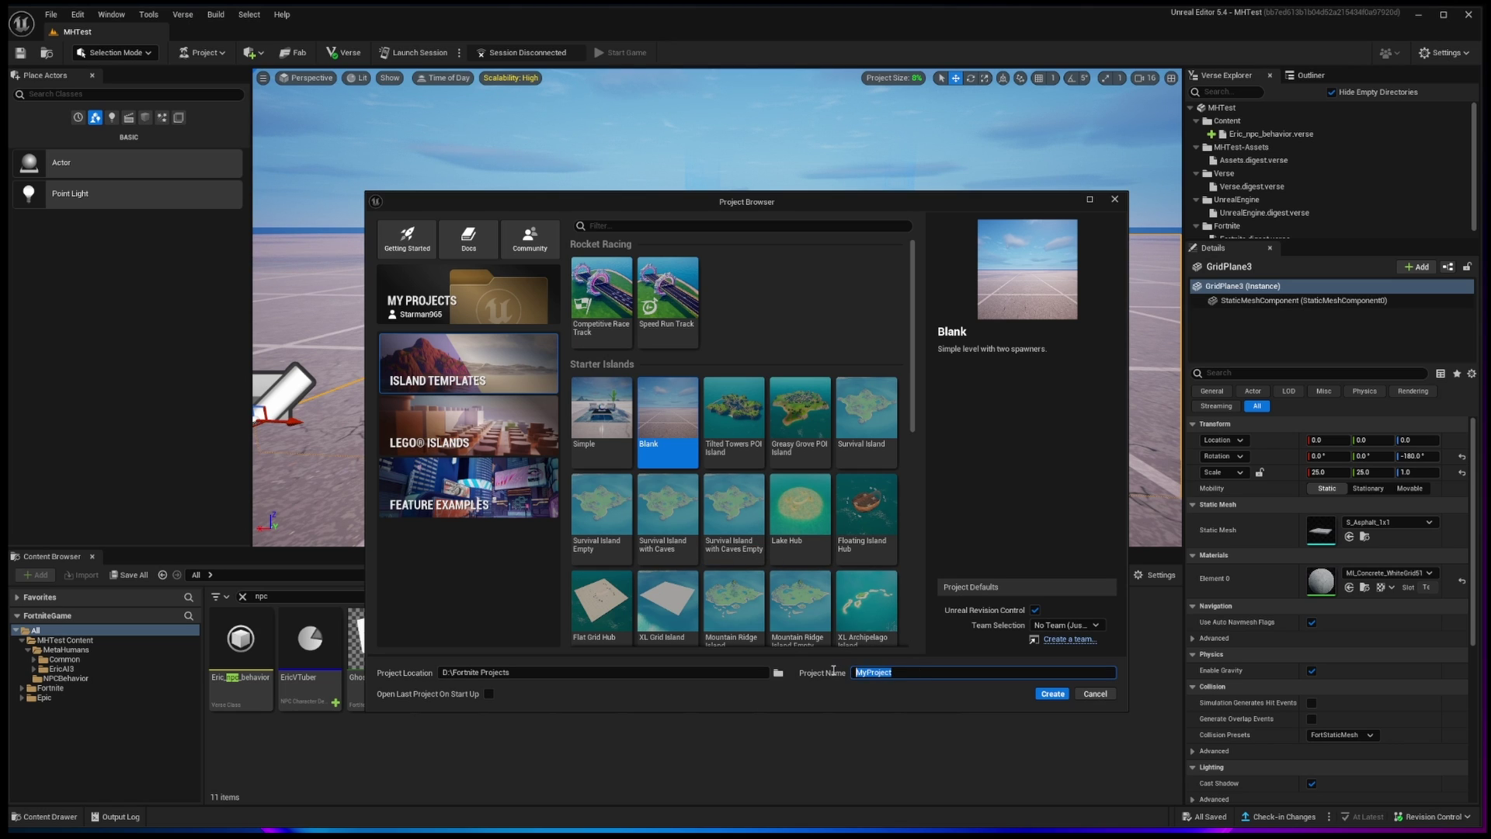
text(Er)
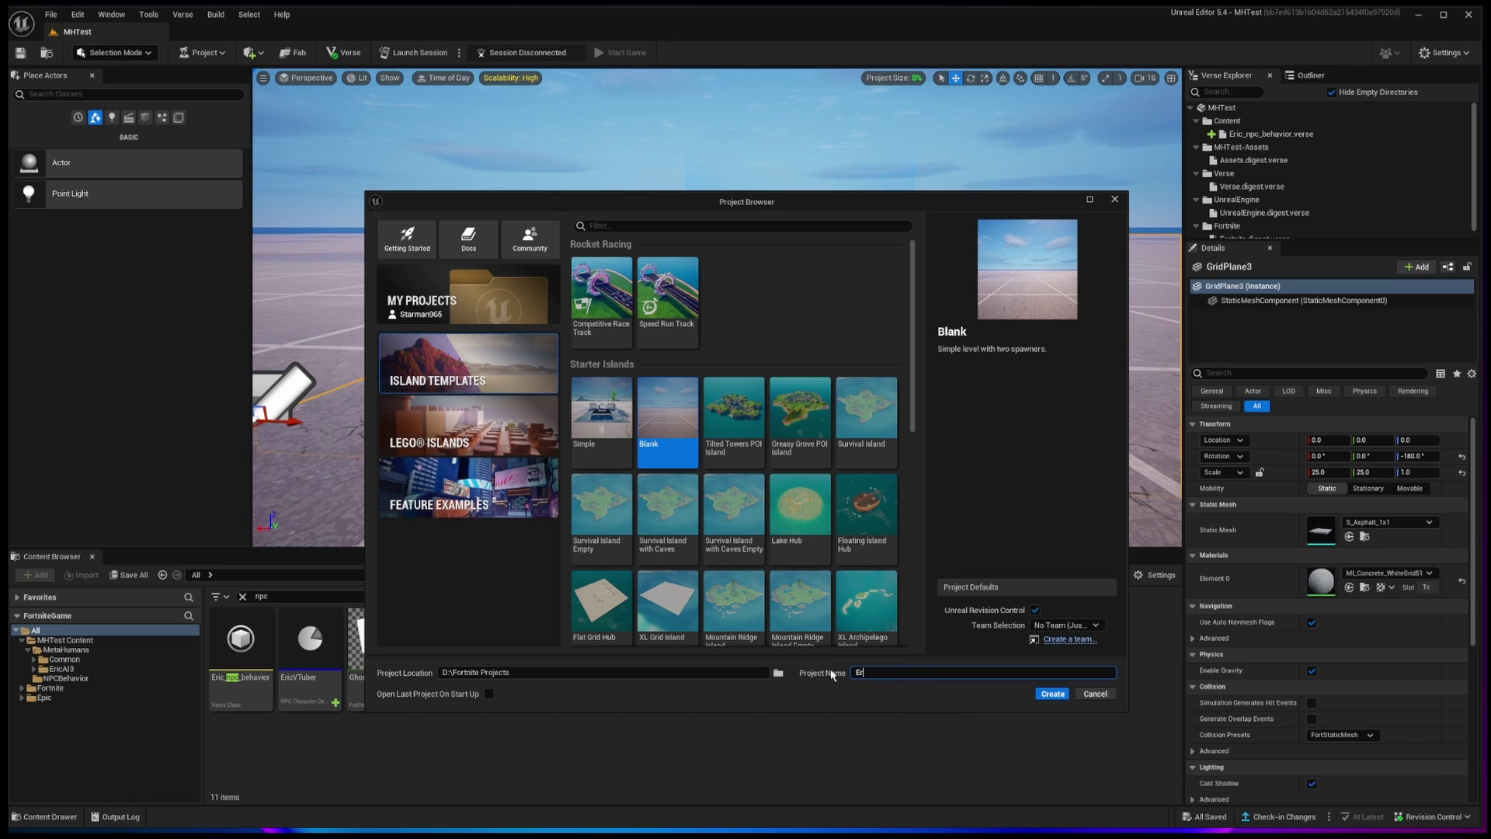
text(icTest)
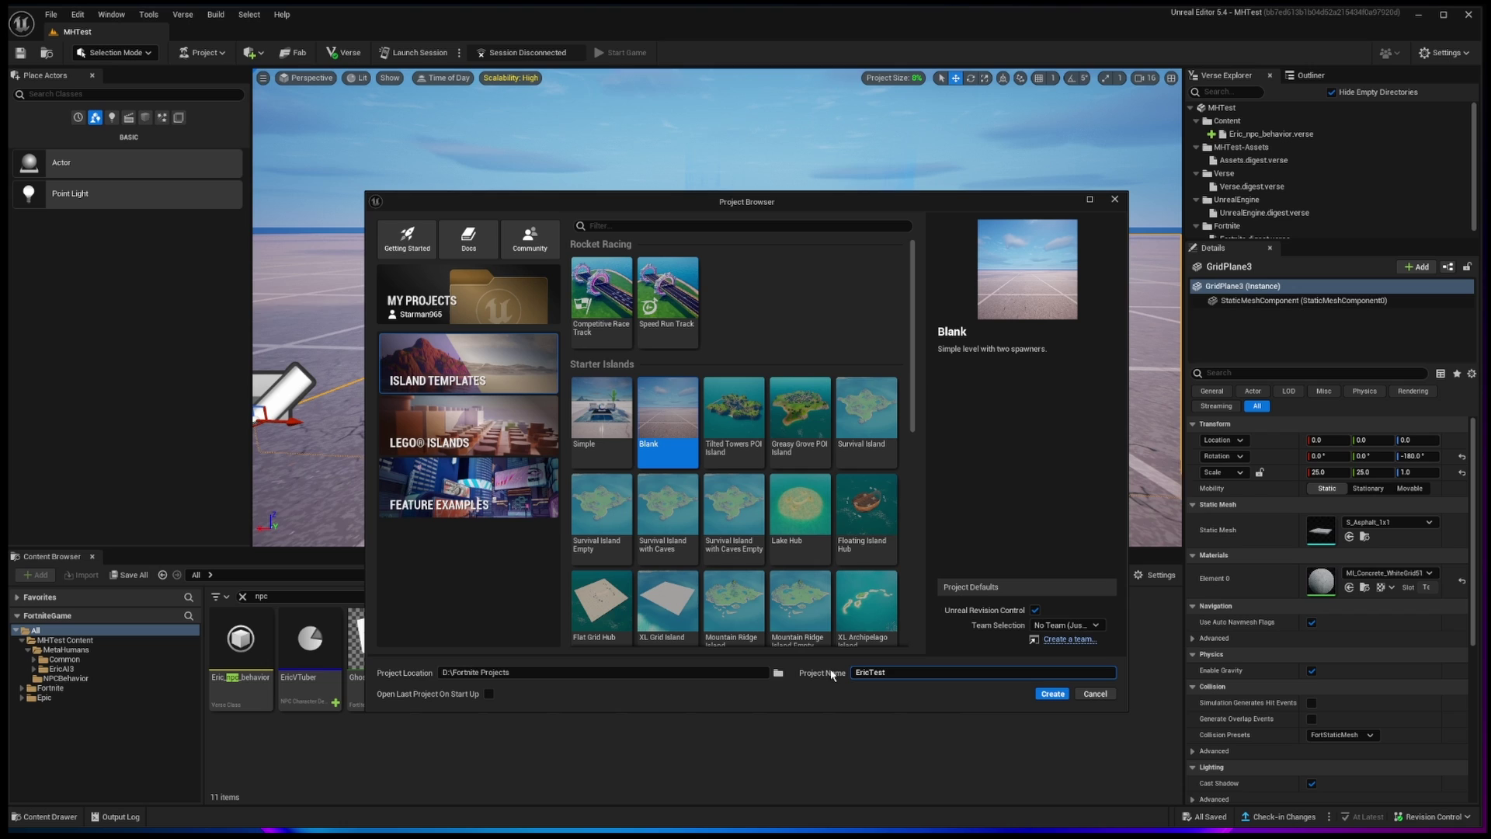
click(1052, 693)
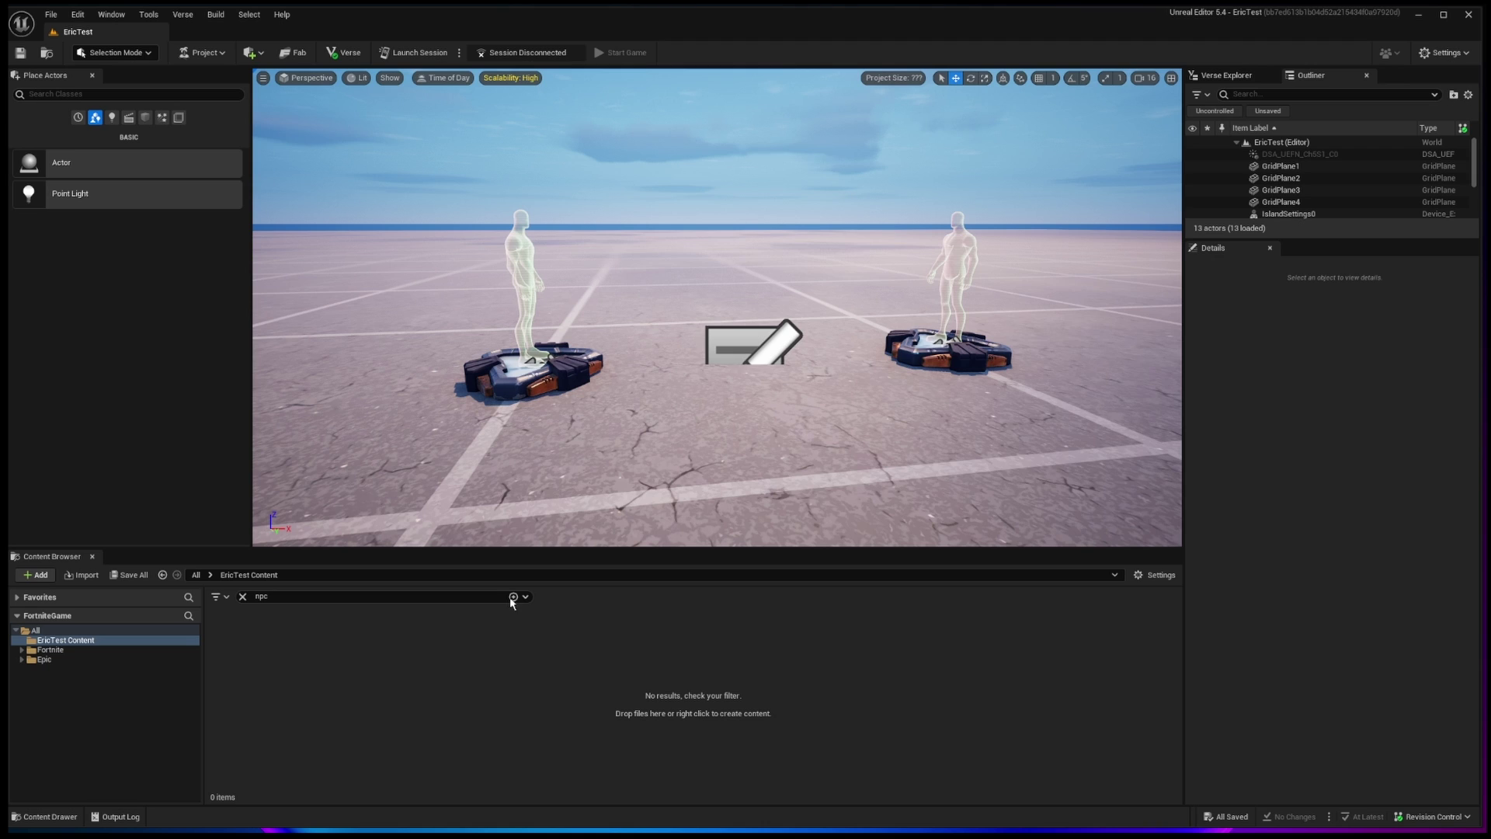
Clear the npc search, launch the MetaHuman Importer and open the EricAI3 MetaHuman's details
click(242, 597)
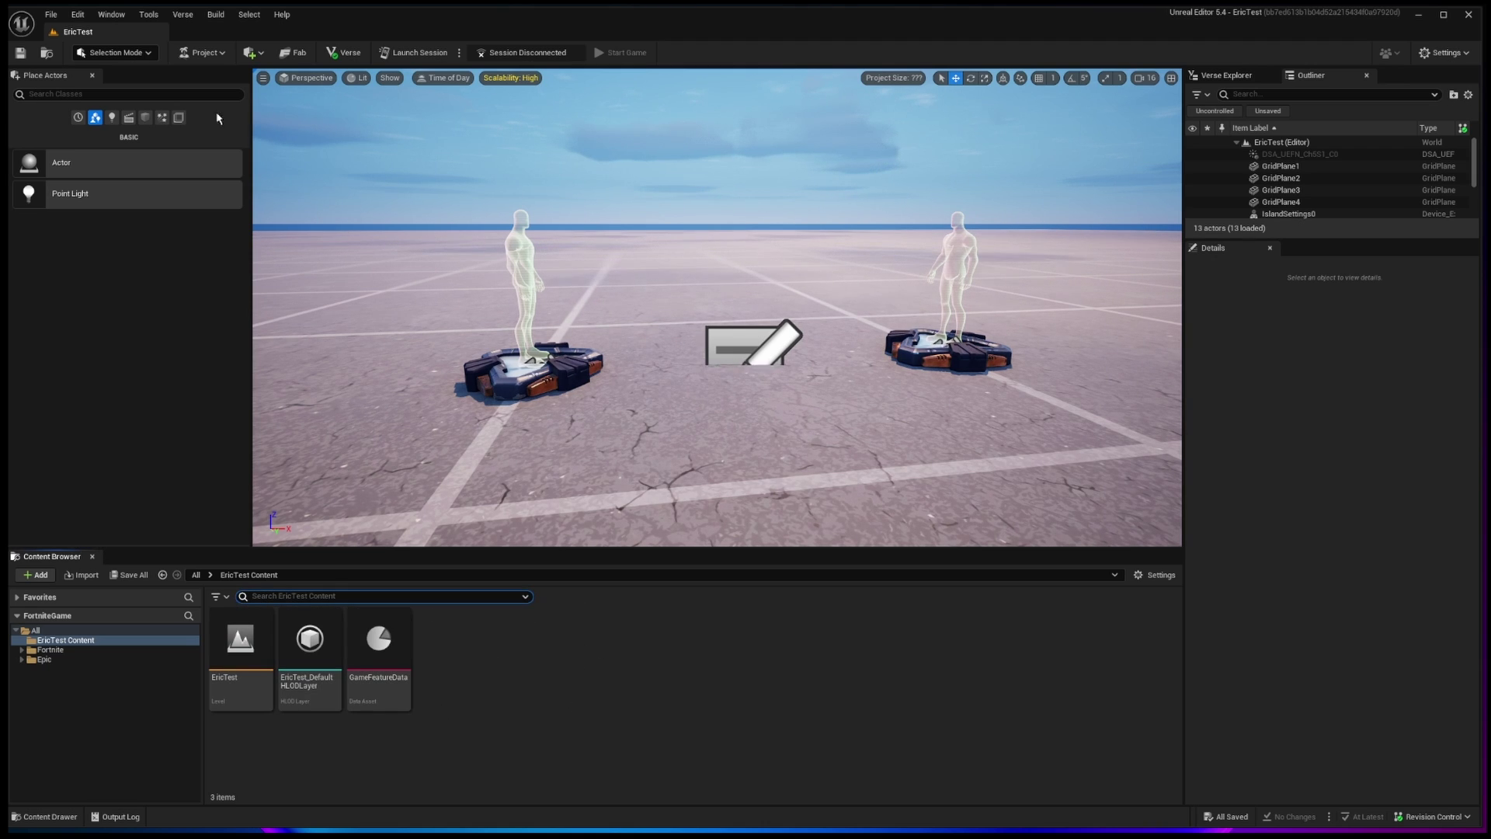
click(127, 15)
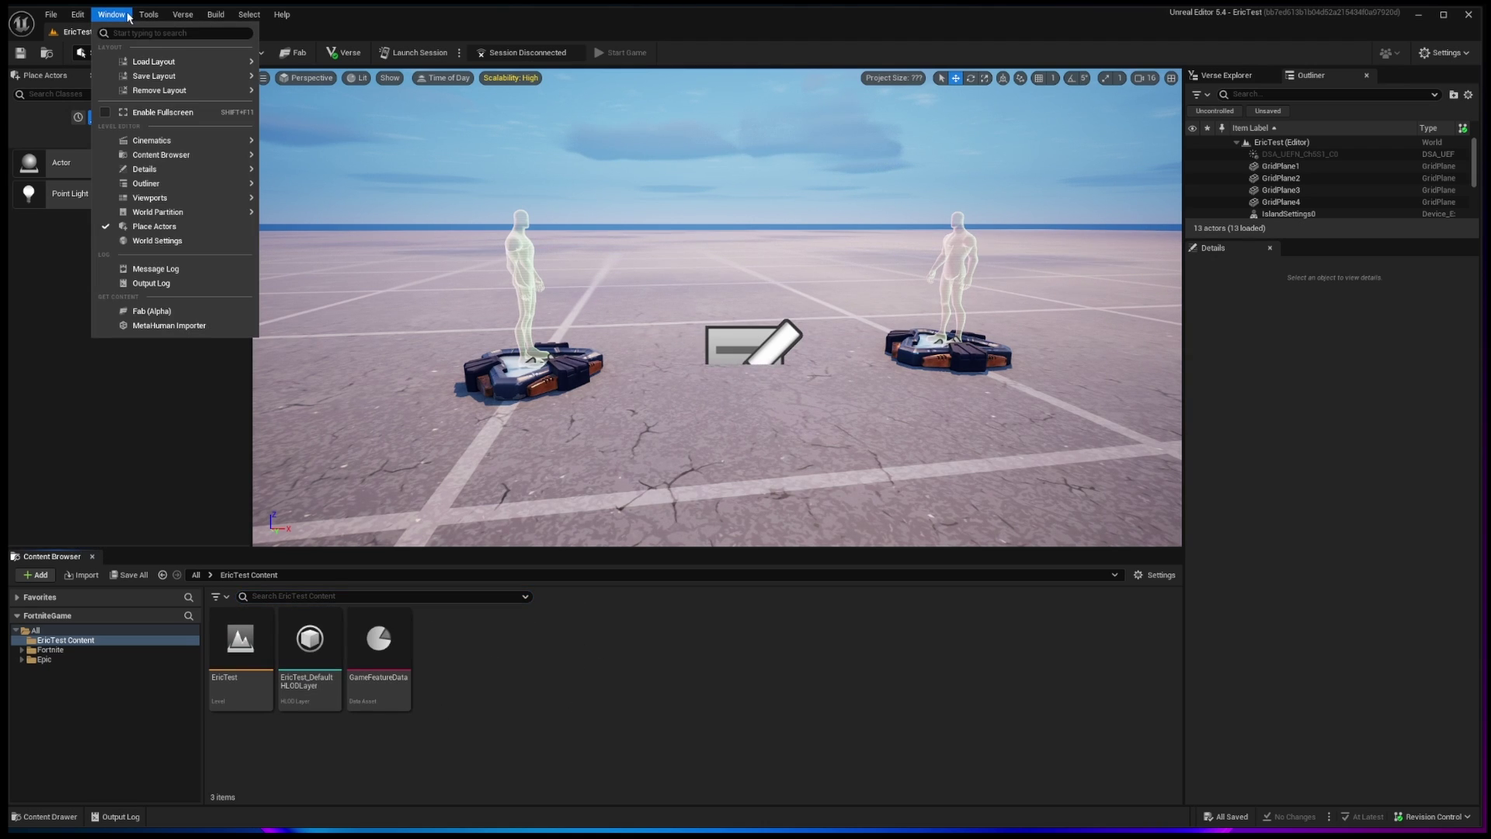
click(170, 326)
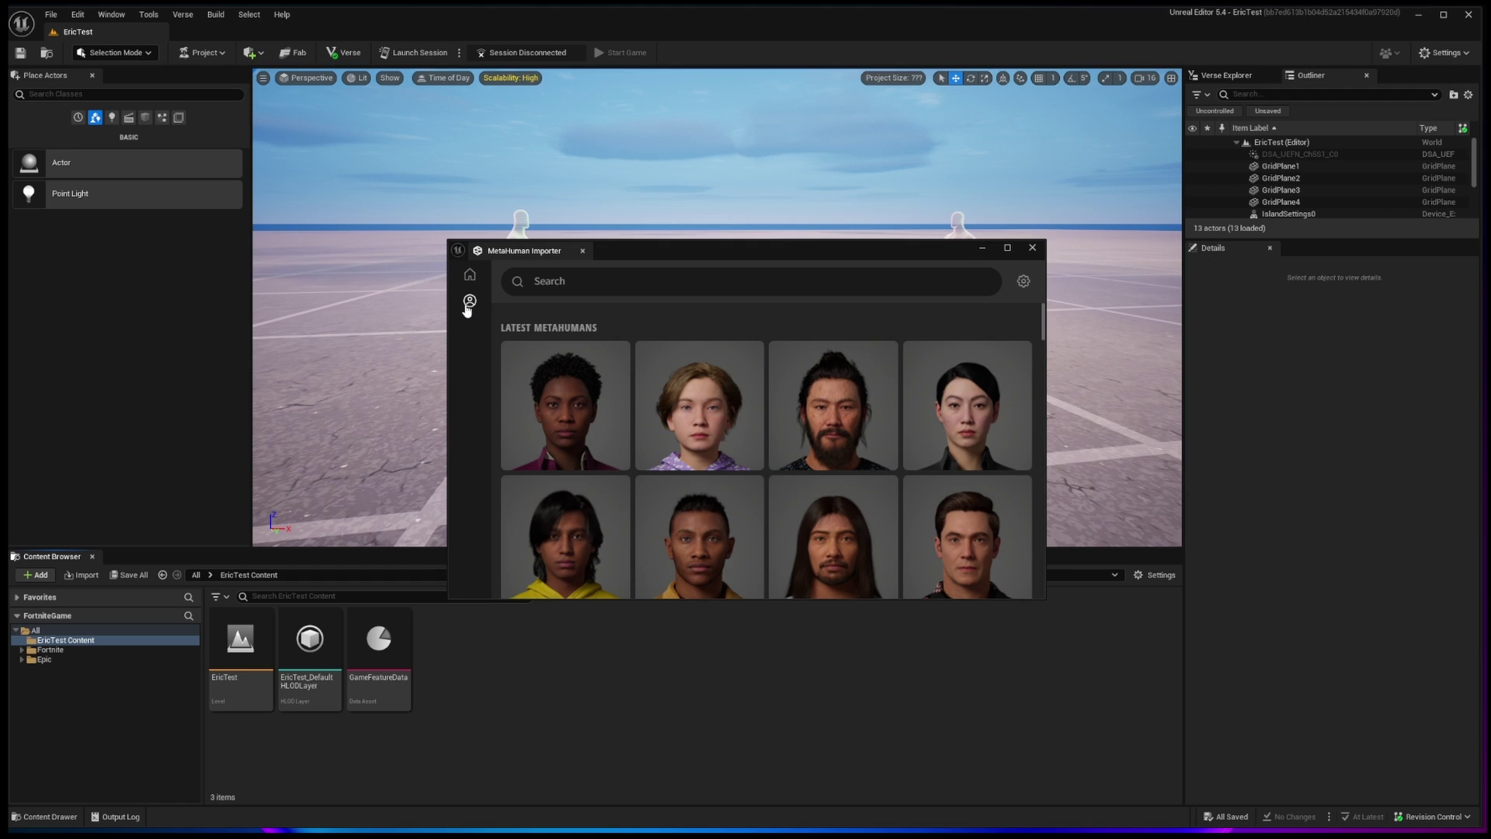
click(469, 304)
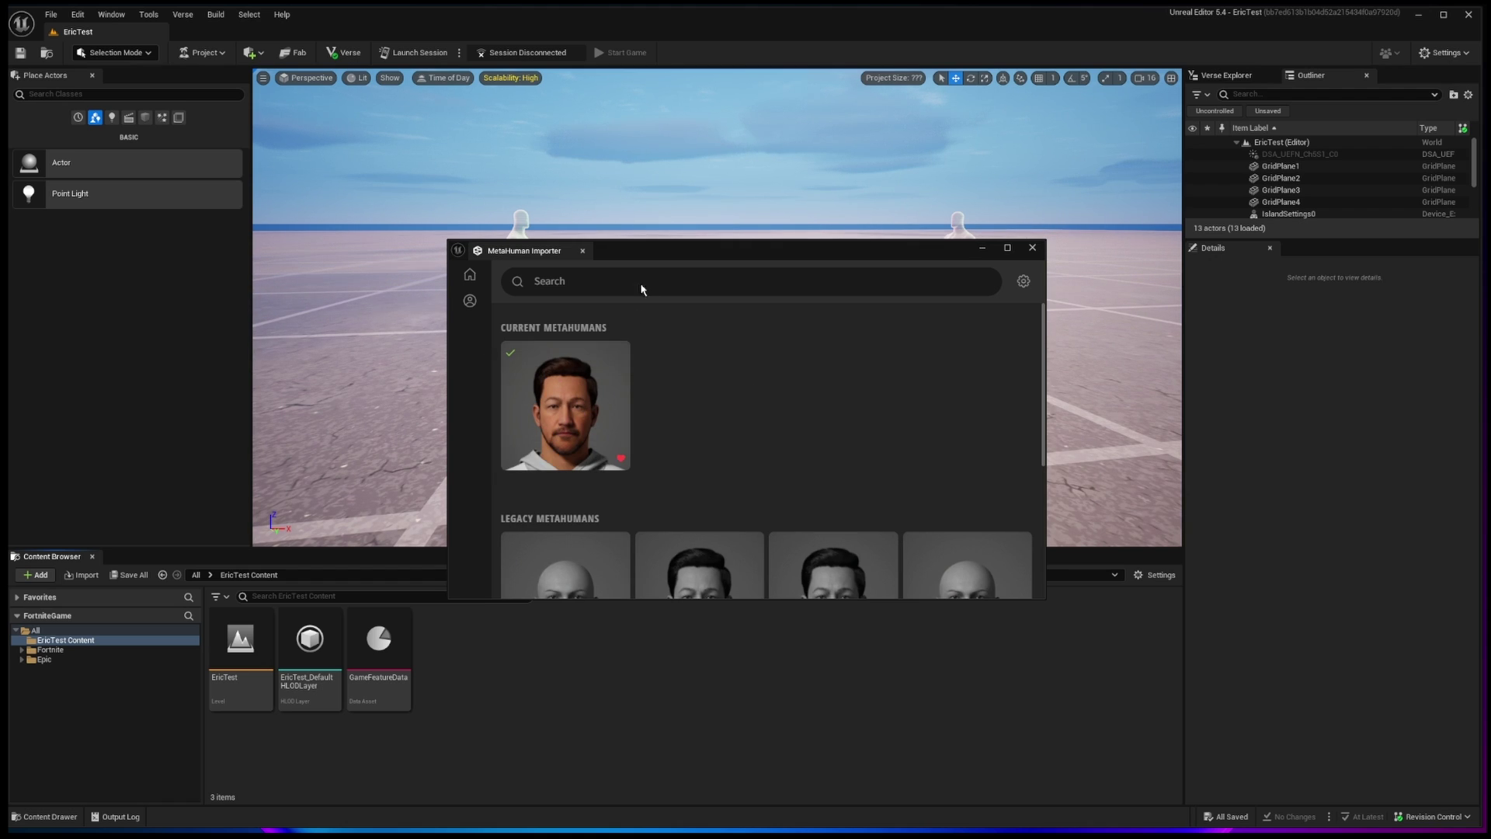
drag(642, 250, 623, 221)
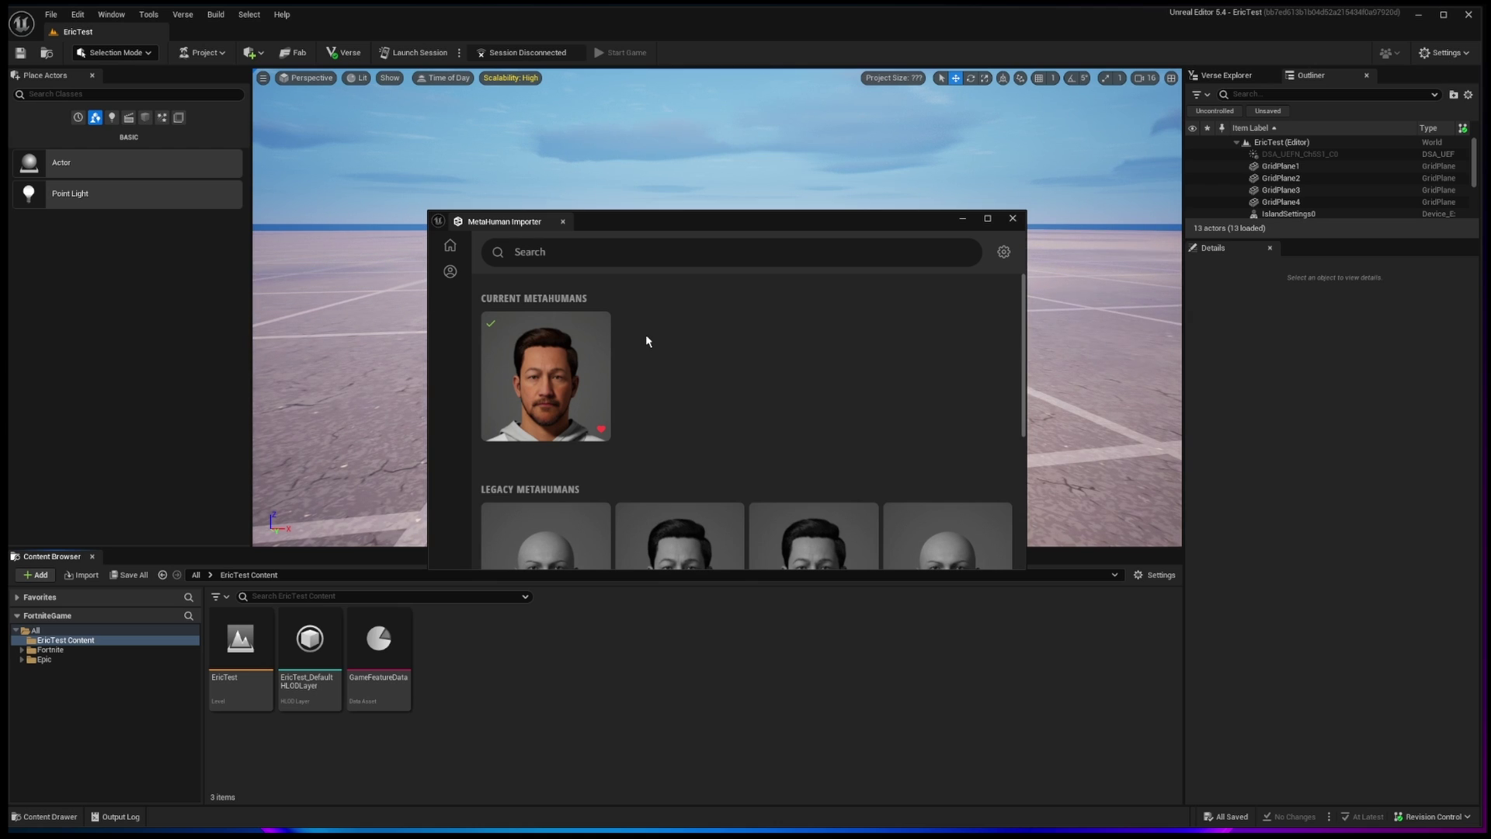
mouse_move(586, 380)
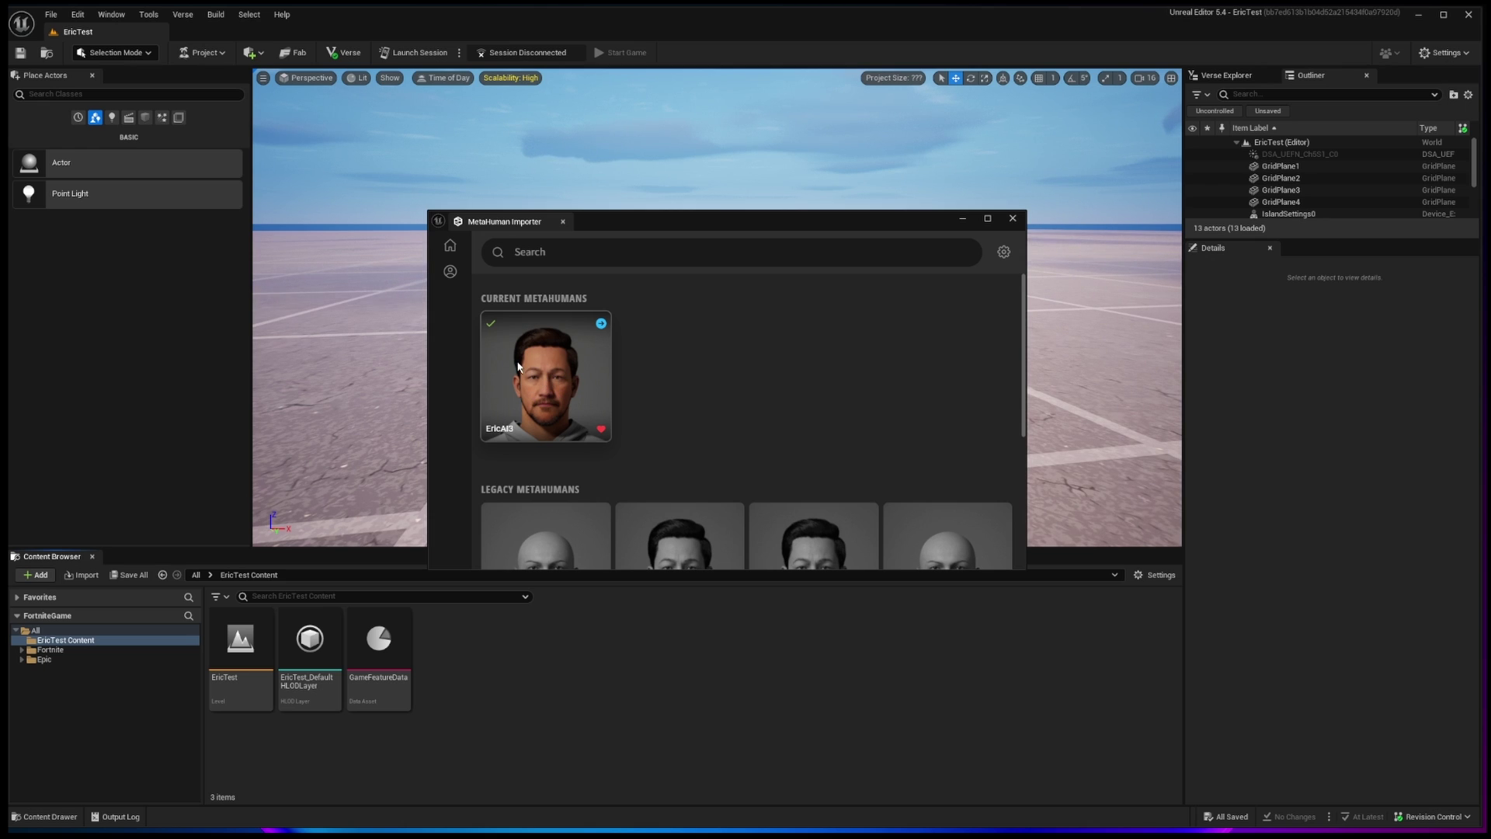
click(546, 378)
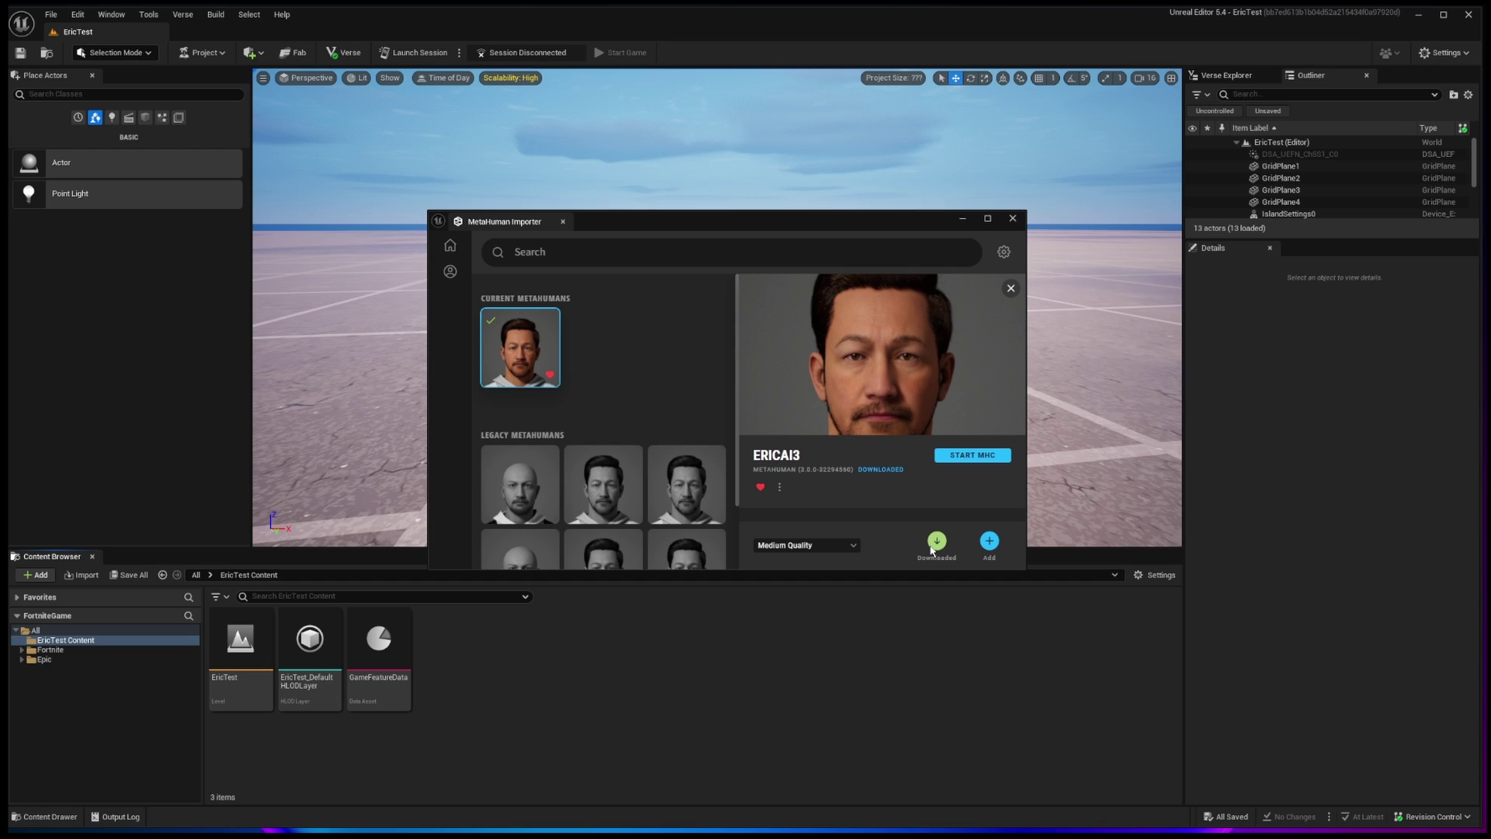
Add the EricAI3 MetaHuman to the project and wait for the import to complete
click(990, 543)
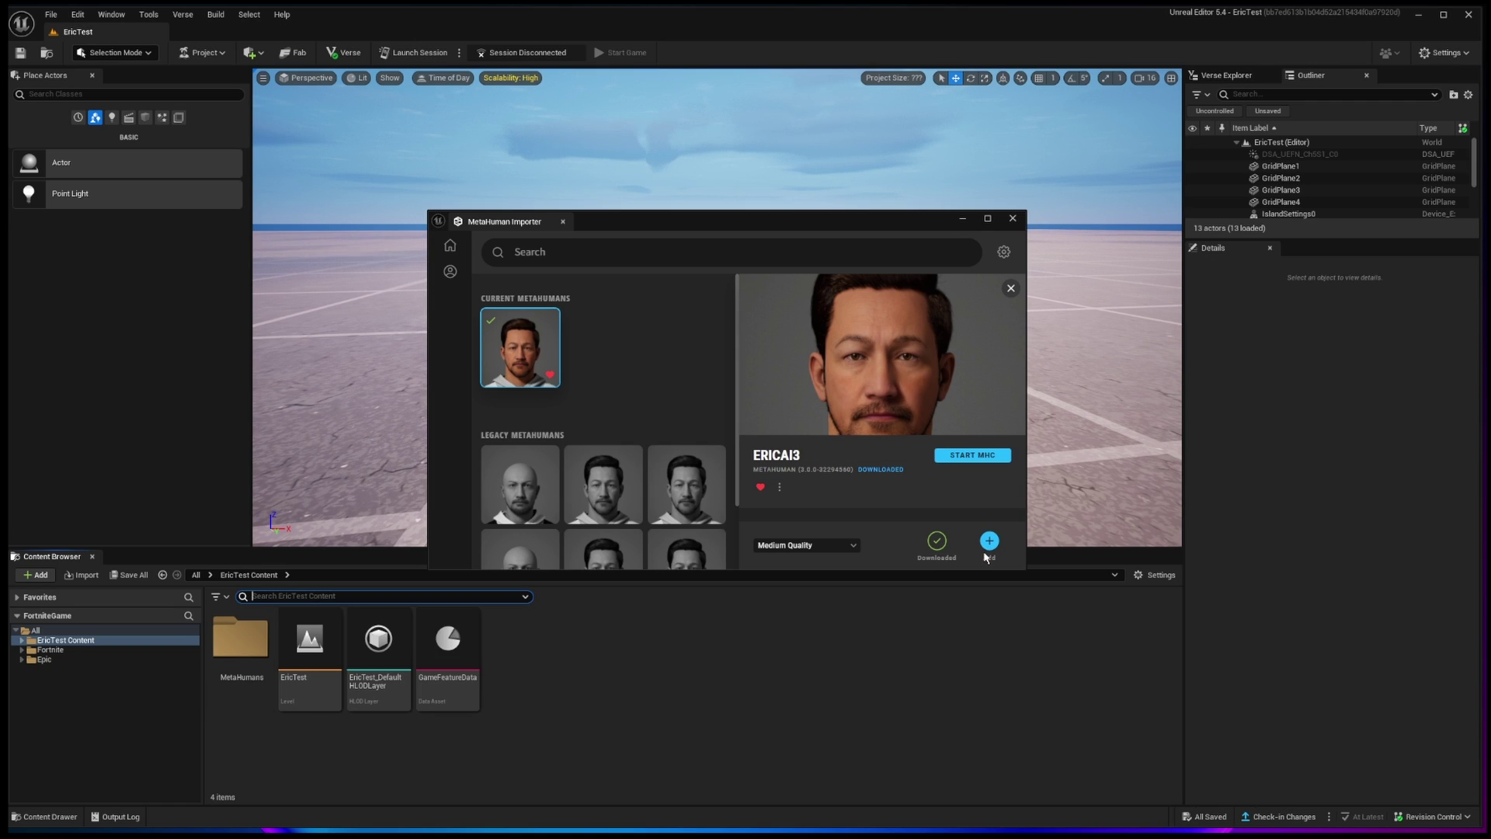
Close the importer and open the MetaHumans > EricAI3 content folder
click(1013, 218)
click(272, 684)
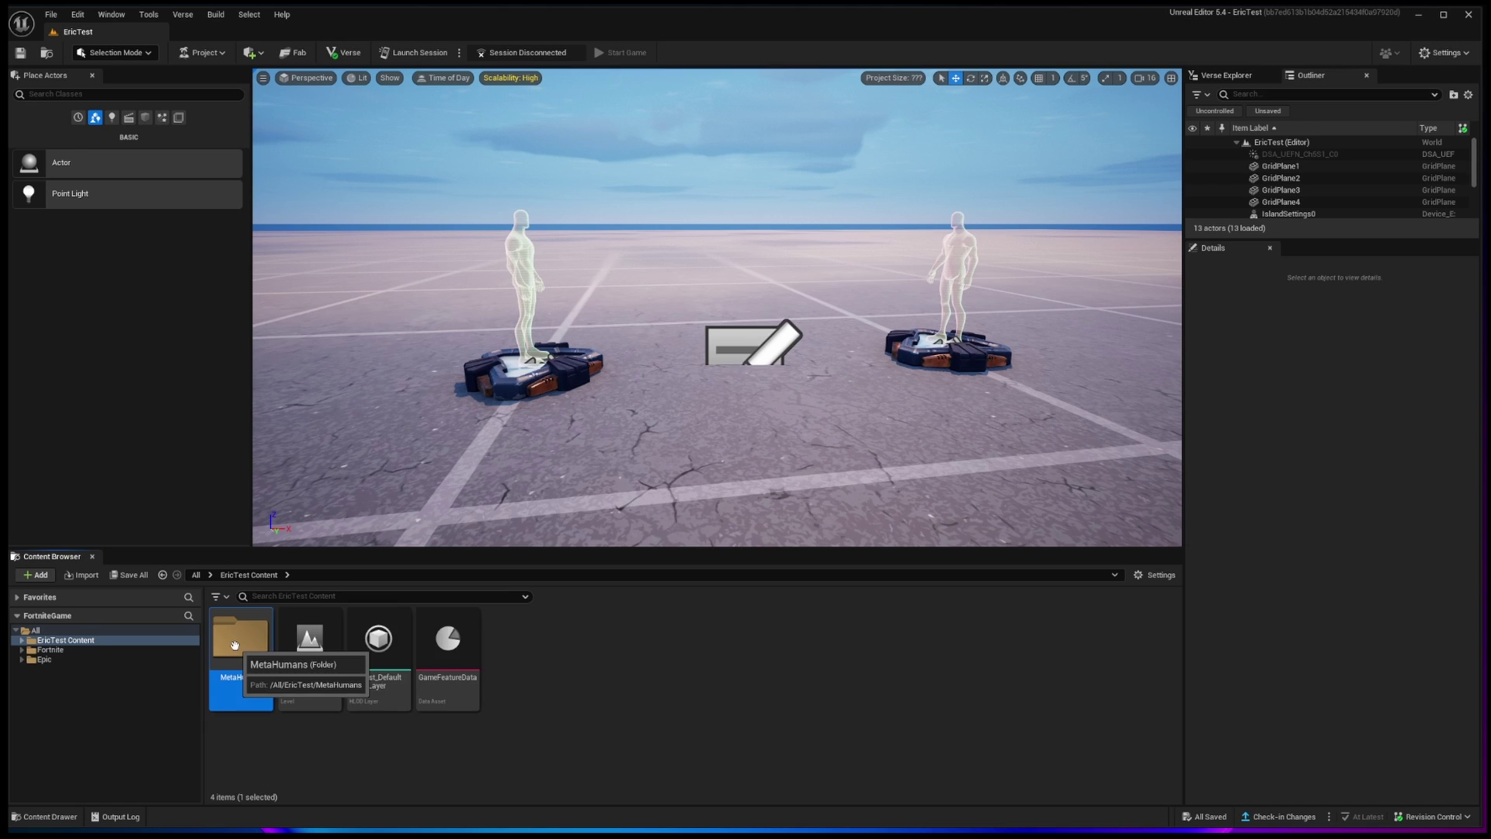
double_click(272, 686)
double_click(300, 639)
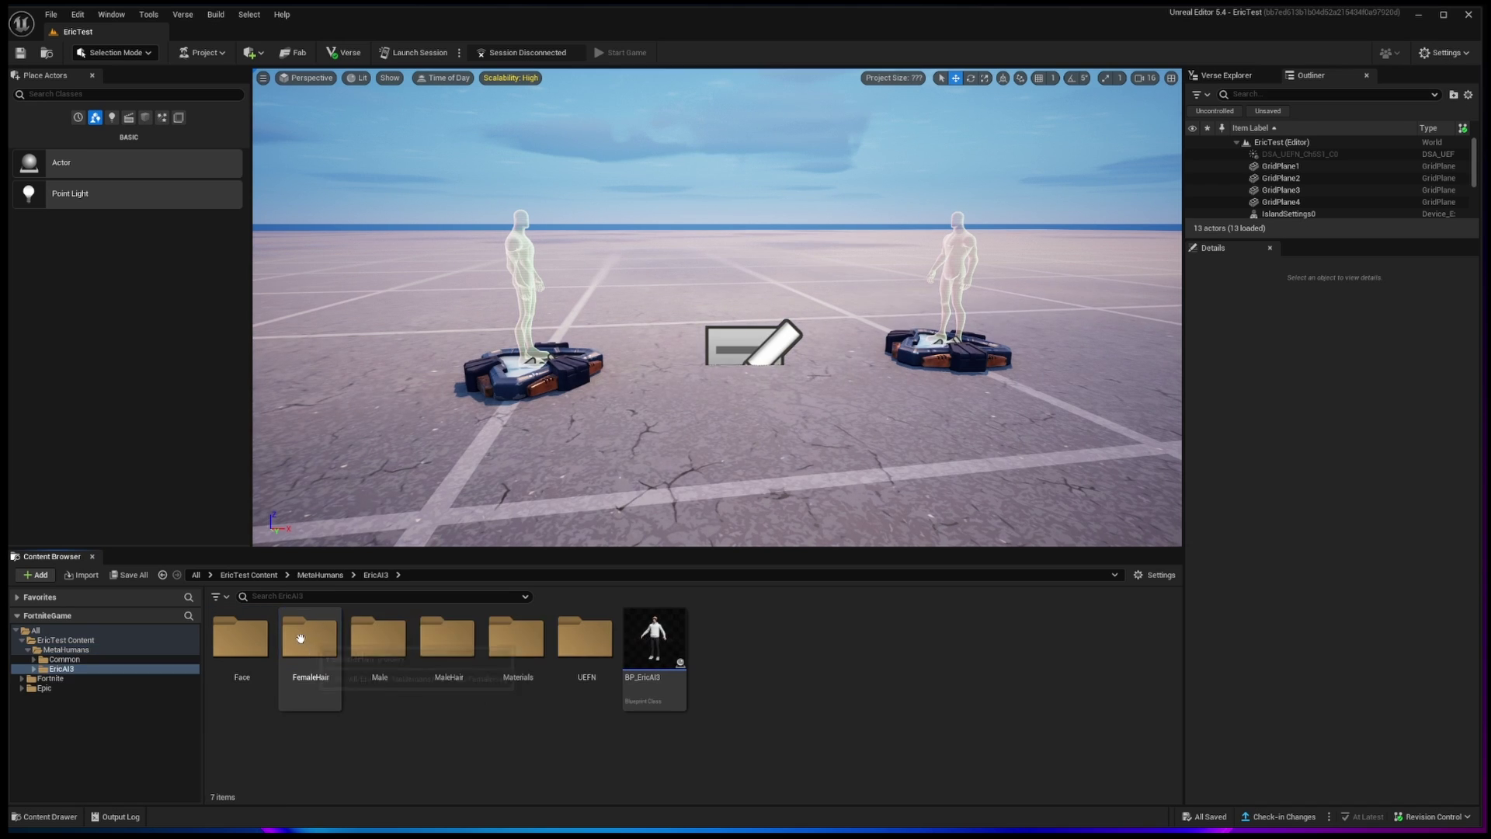
Place BP_EricAI3 in the level as a test, then delete it again
drag(647, 650, 685, 478)
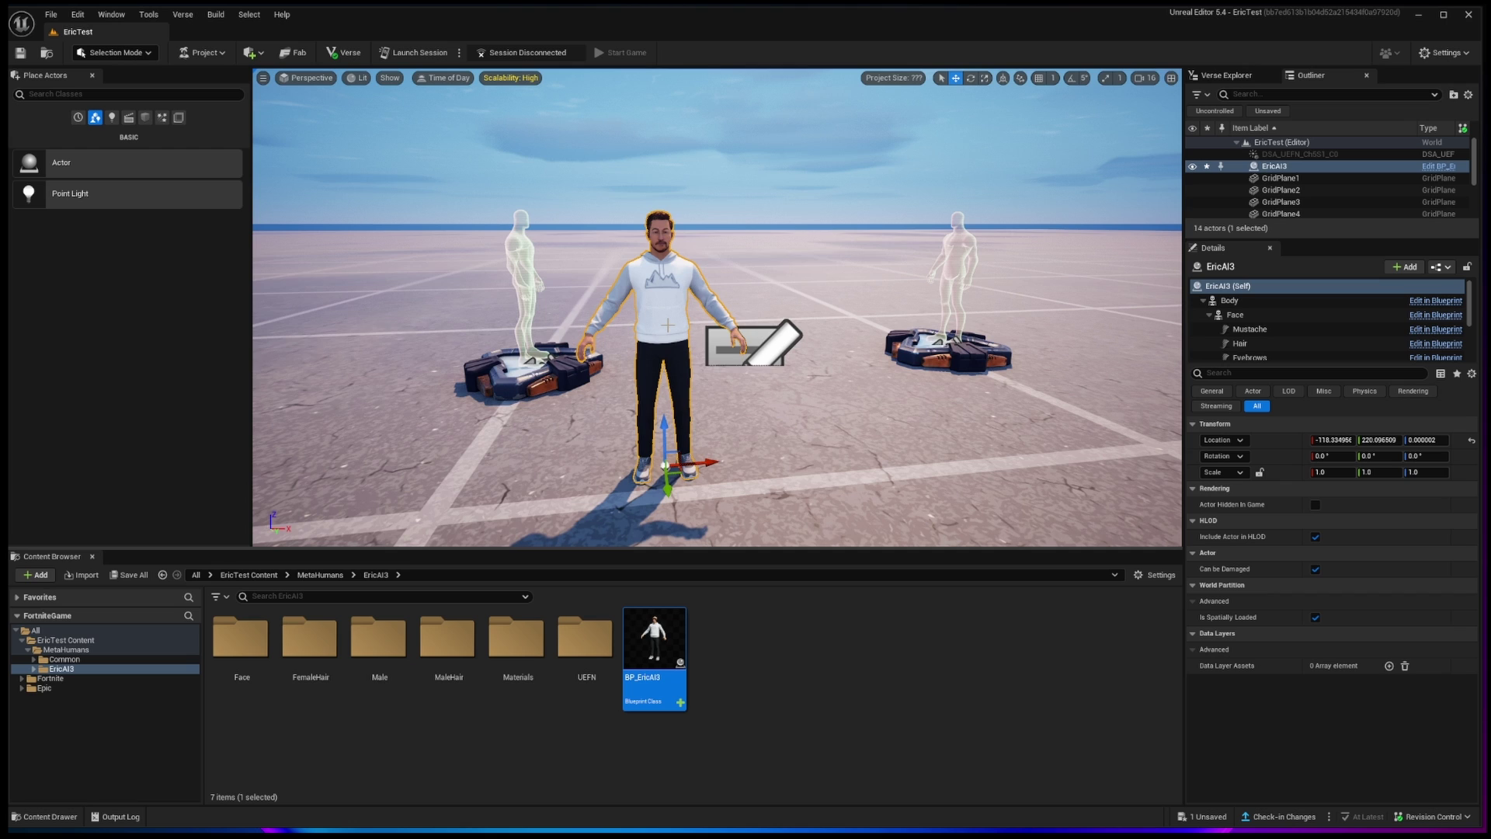
key(Delete)
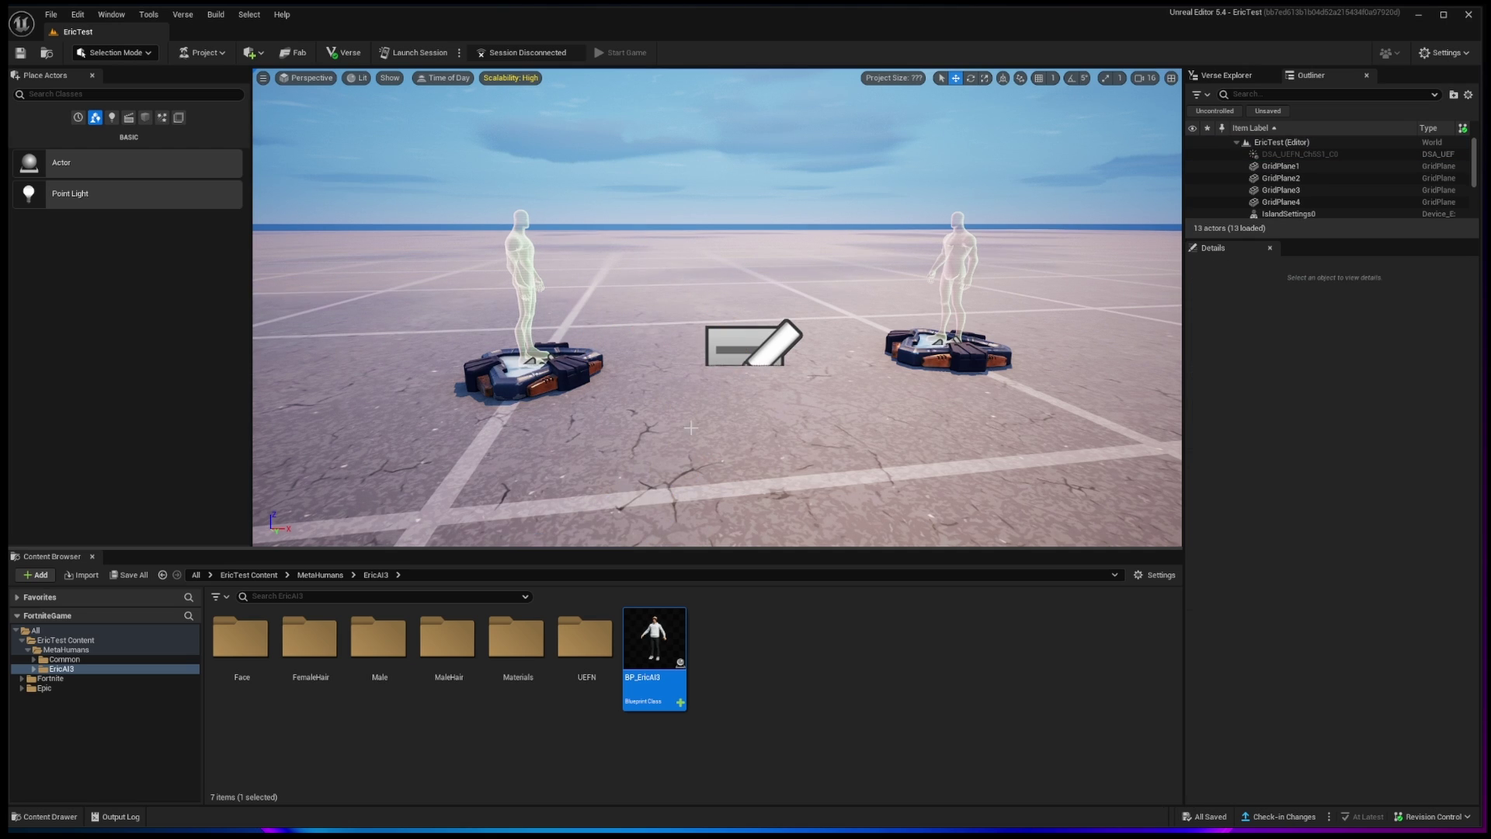
click(800, 696)
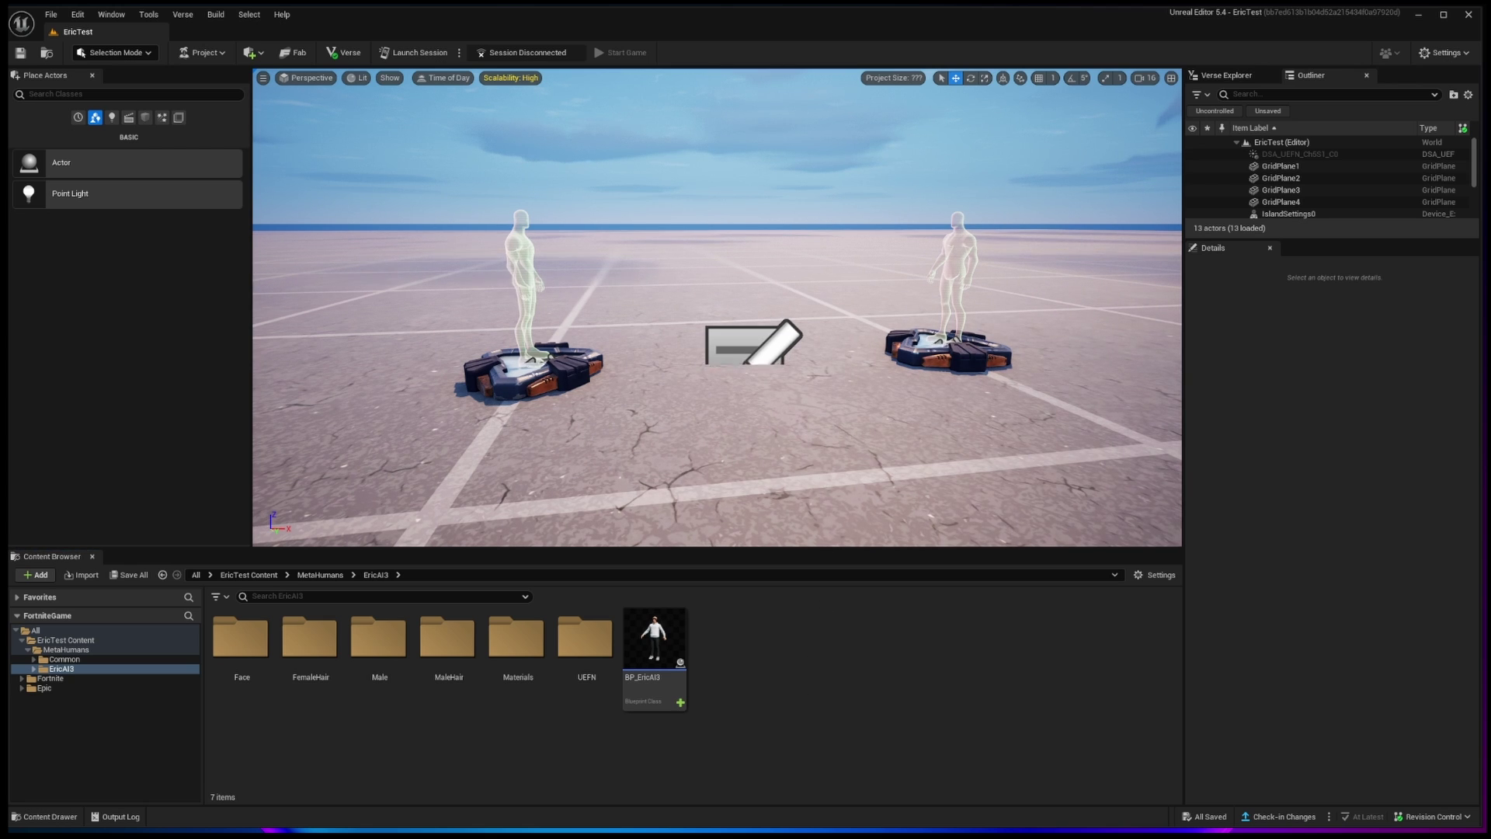
Search all content for the NPC Spawner, drop it onto the island floor and focus on it
drag(799, 512, 723, 483)
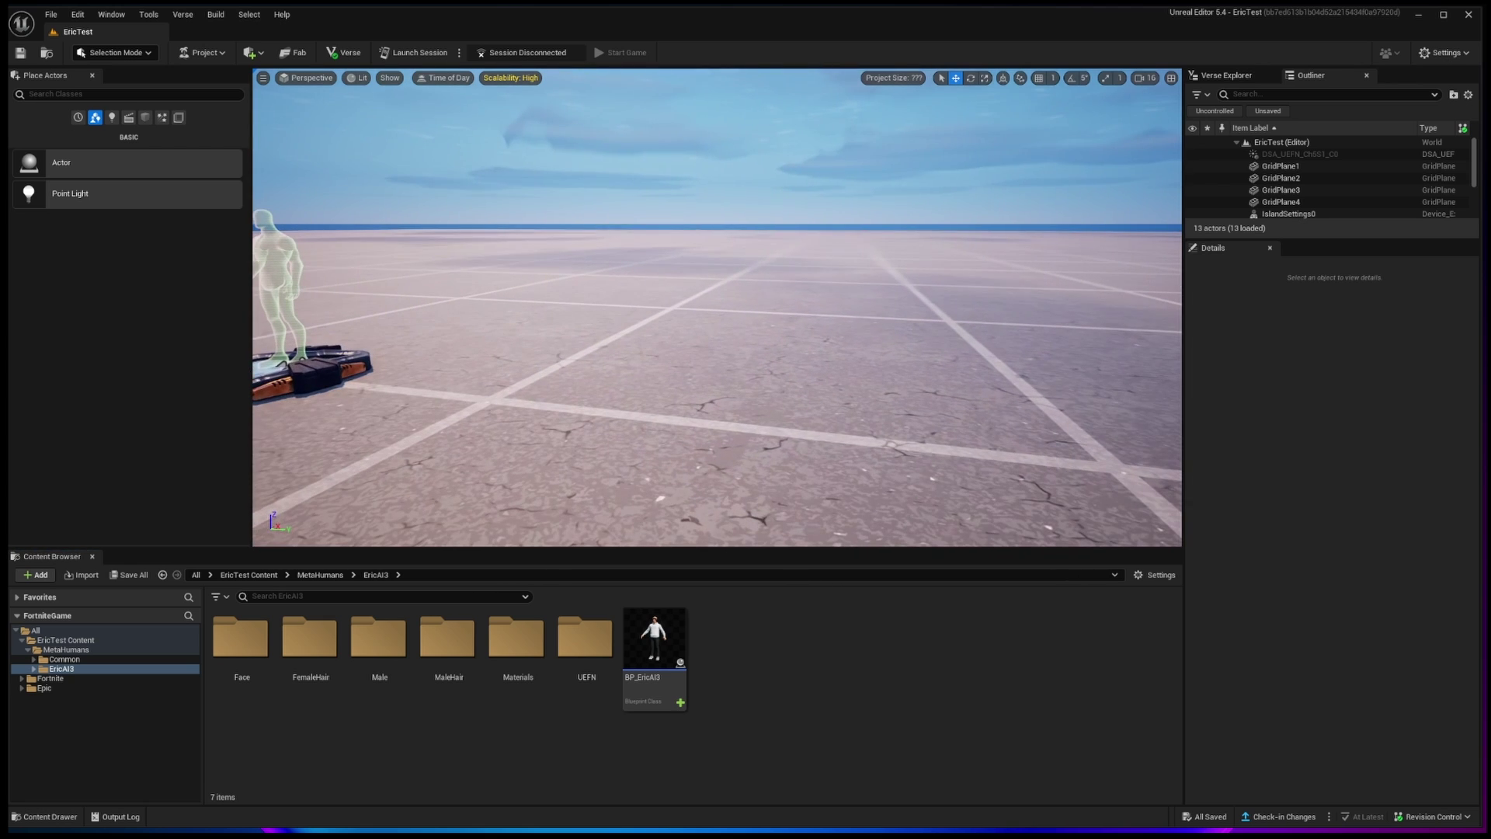
click(30, 631)
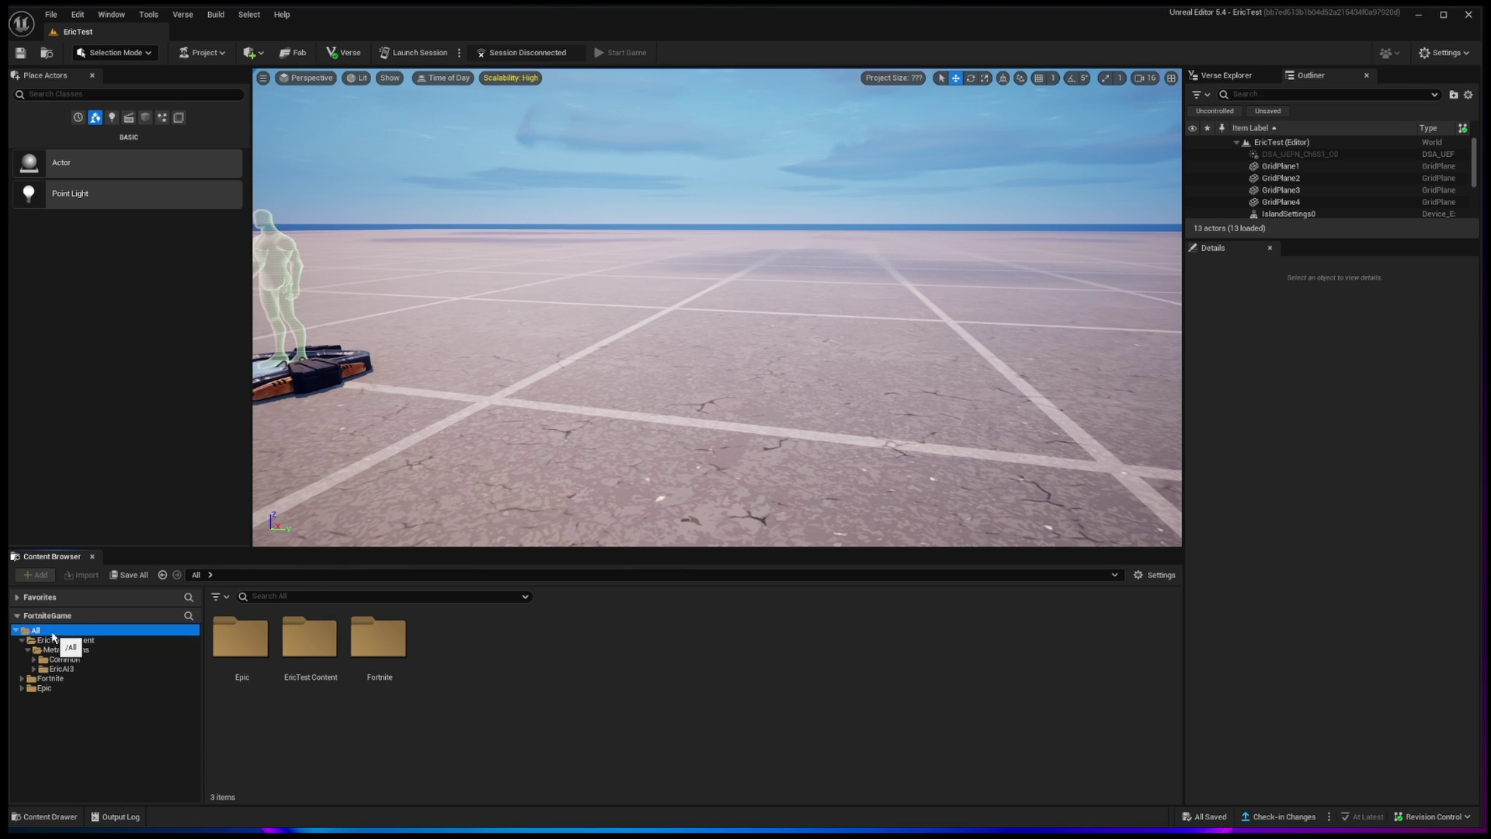
click(275, 594)
click(274, 595)
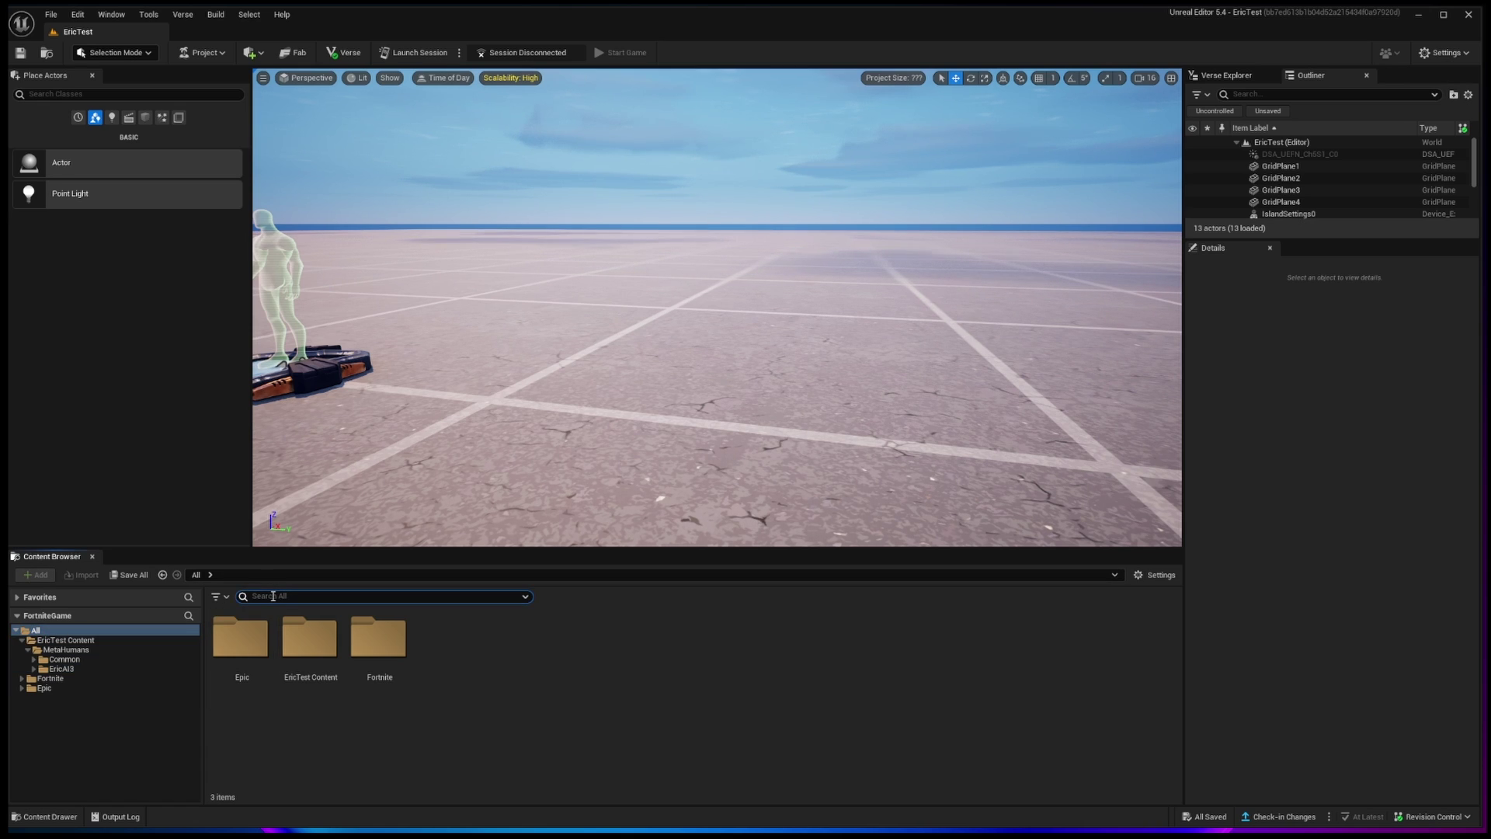
text(r)
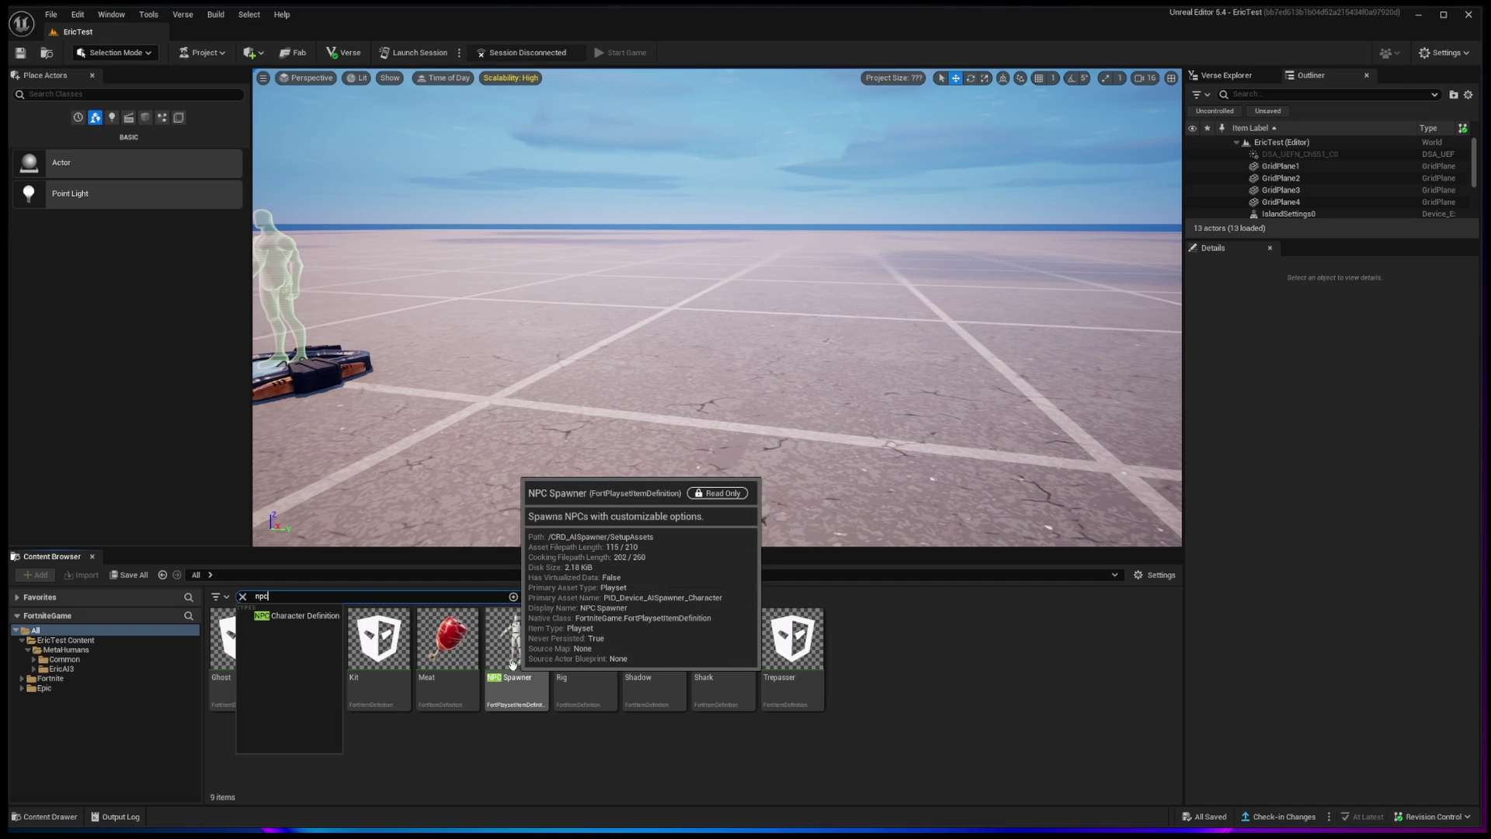
mouse_move(508, 690)
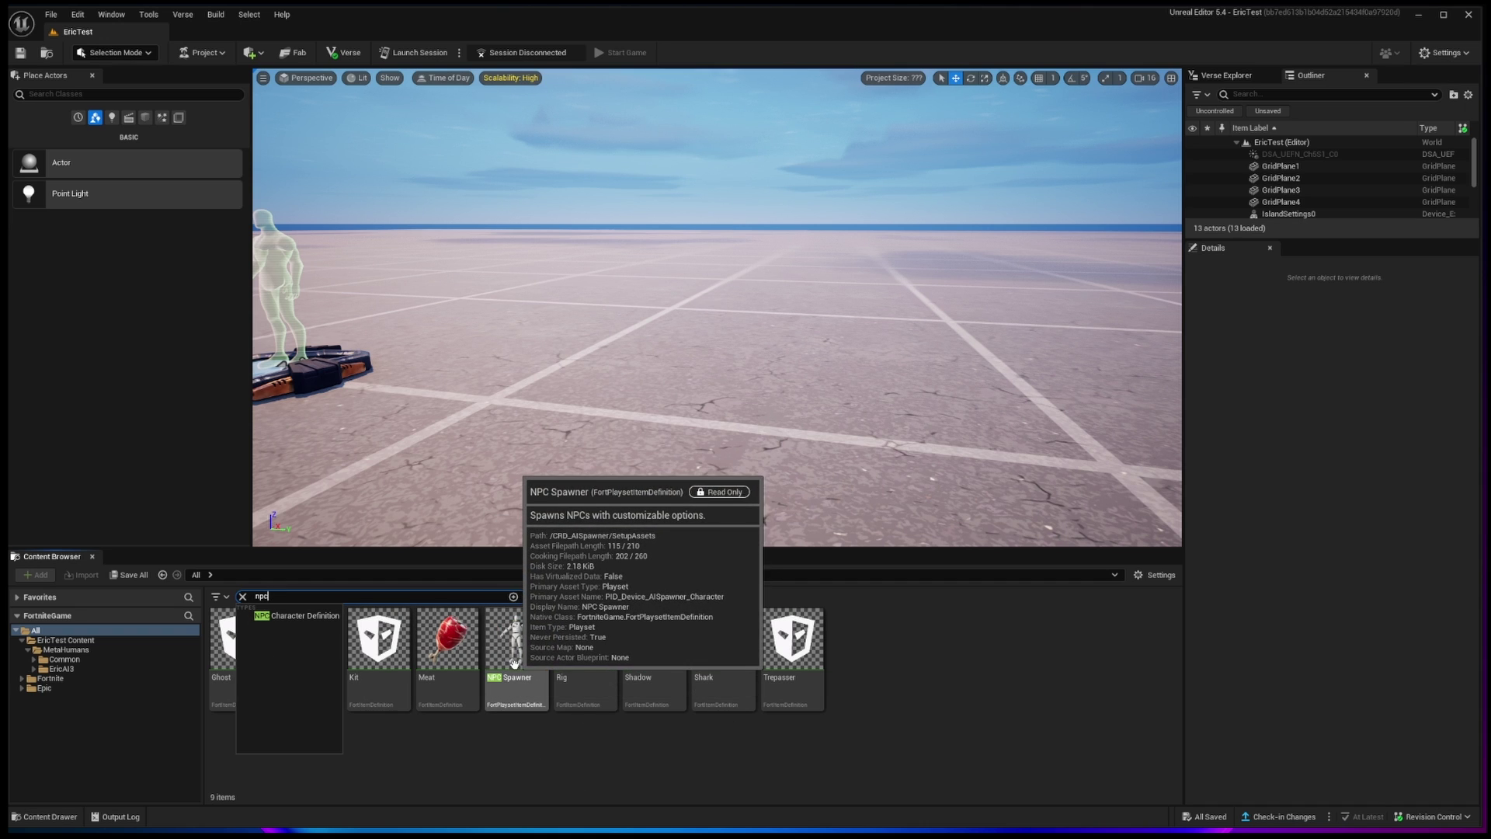
click(508, 658)
drag(507, 659, 659, 410)
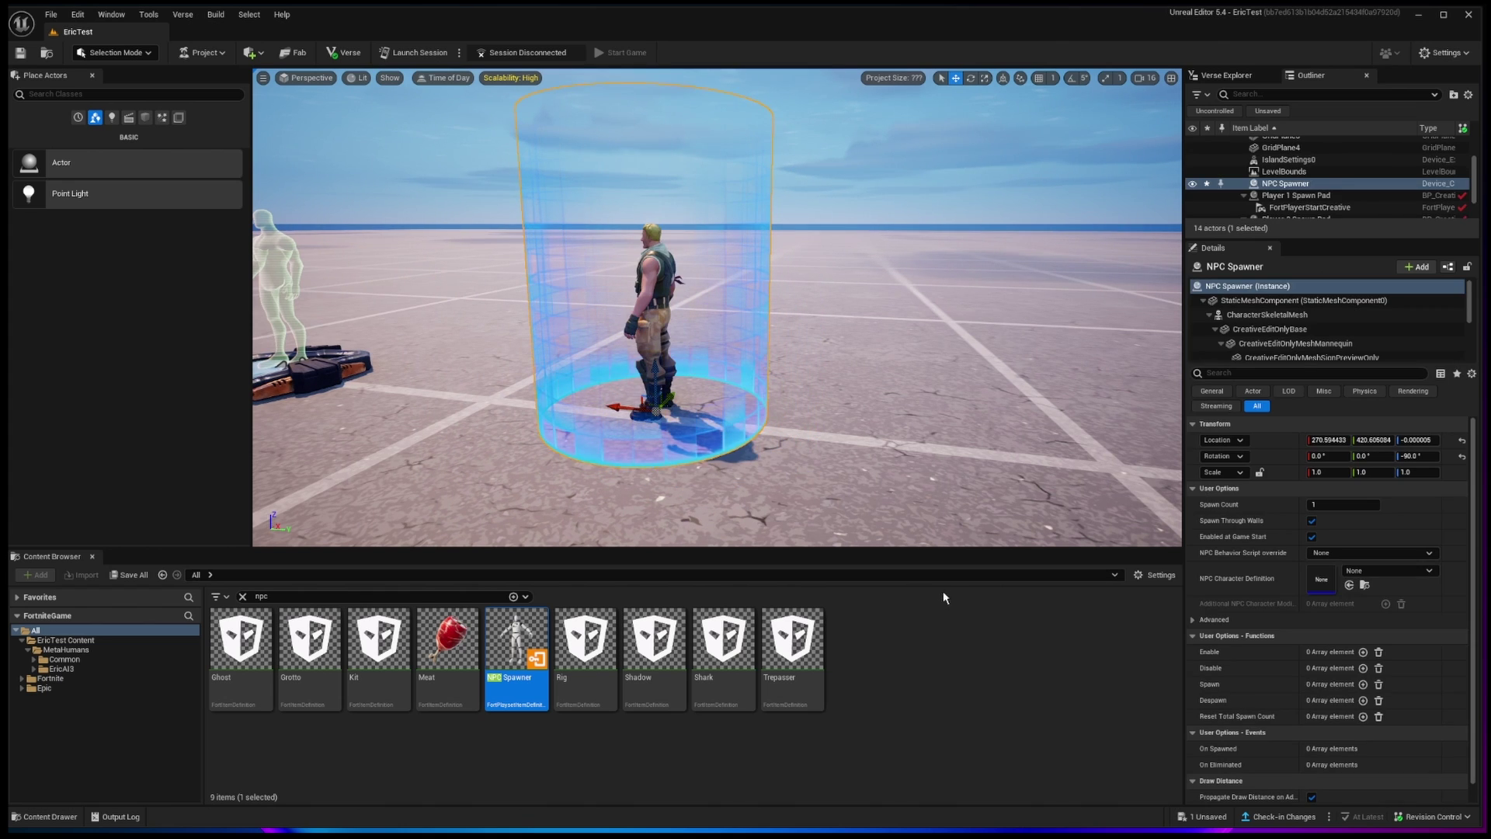
right_drag(779, 543, 779, 544)
key(f)
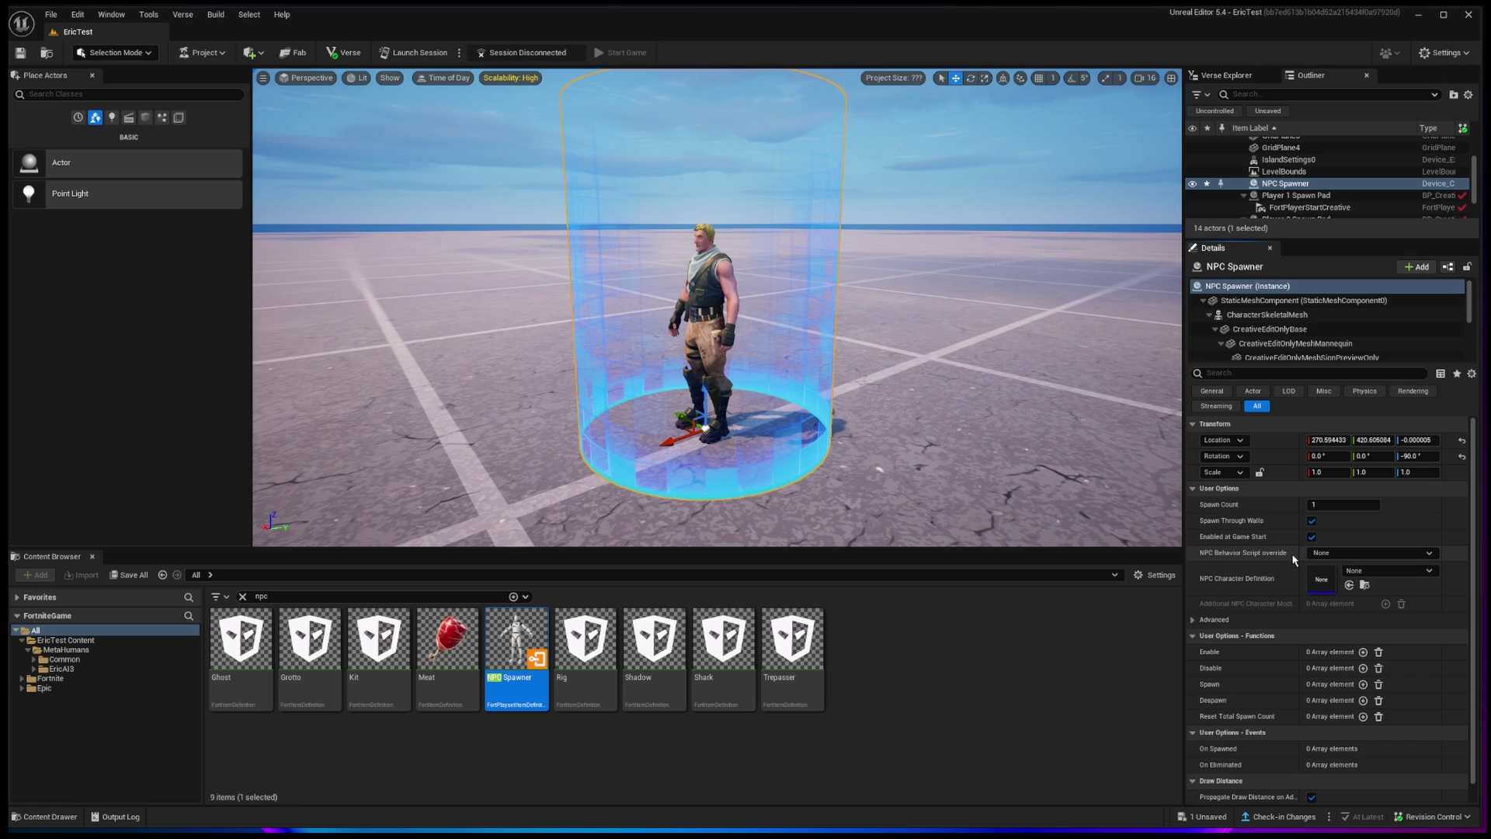
Reselect the NPC Spawner, show the Verse Explorer and bring up the EricTest project's context menu
click(1010, 445)
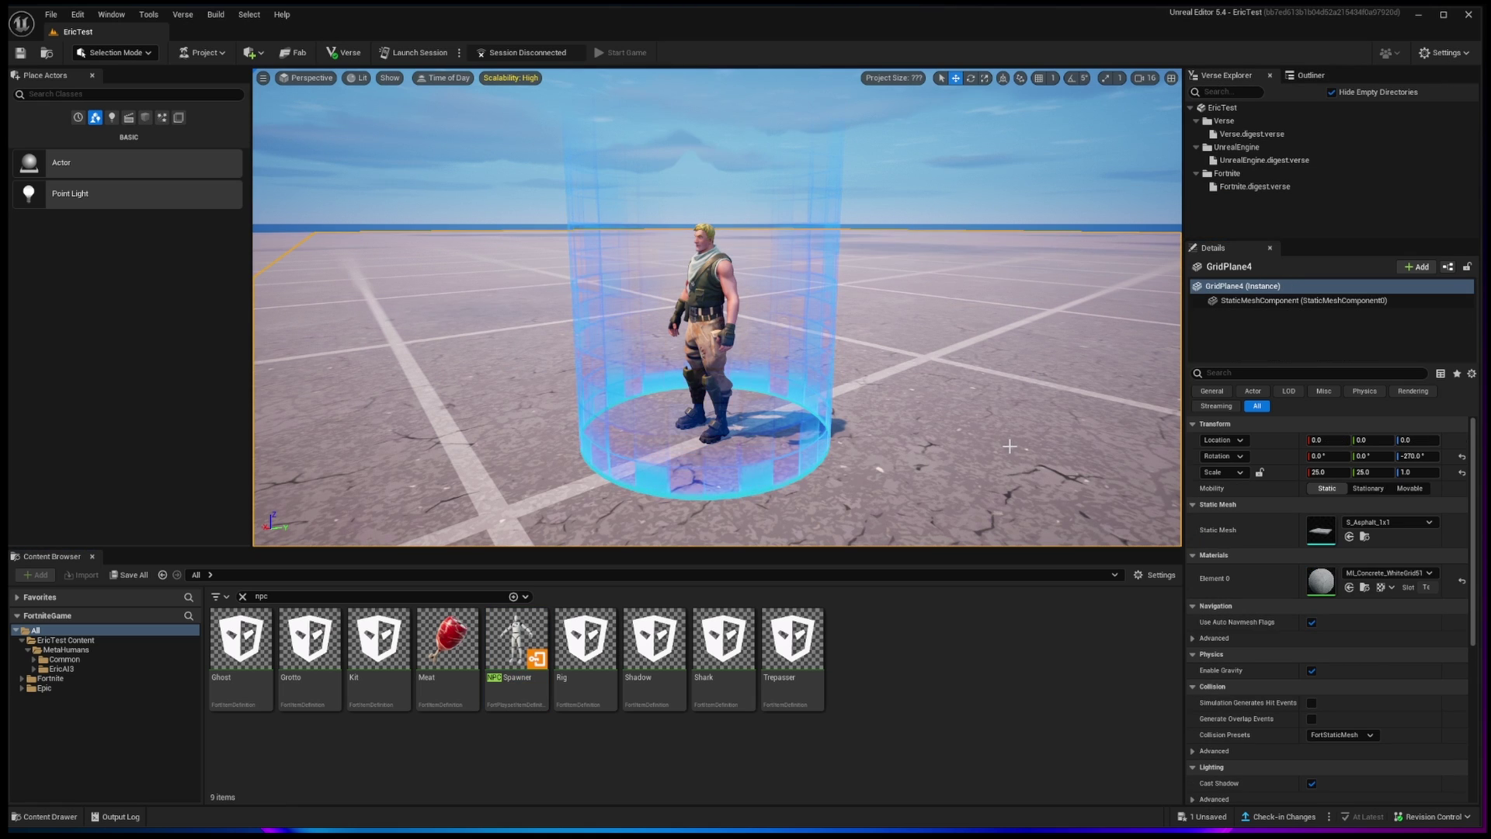
click(690, 317)
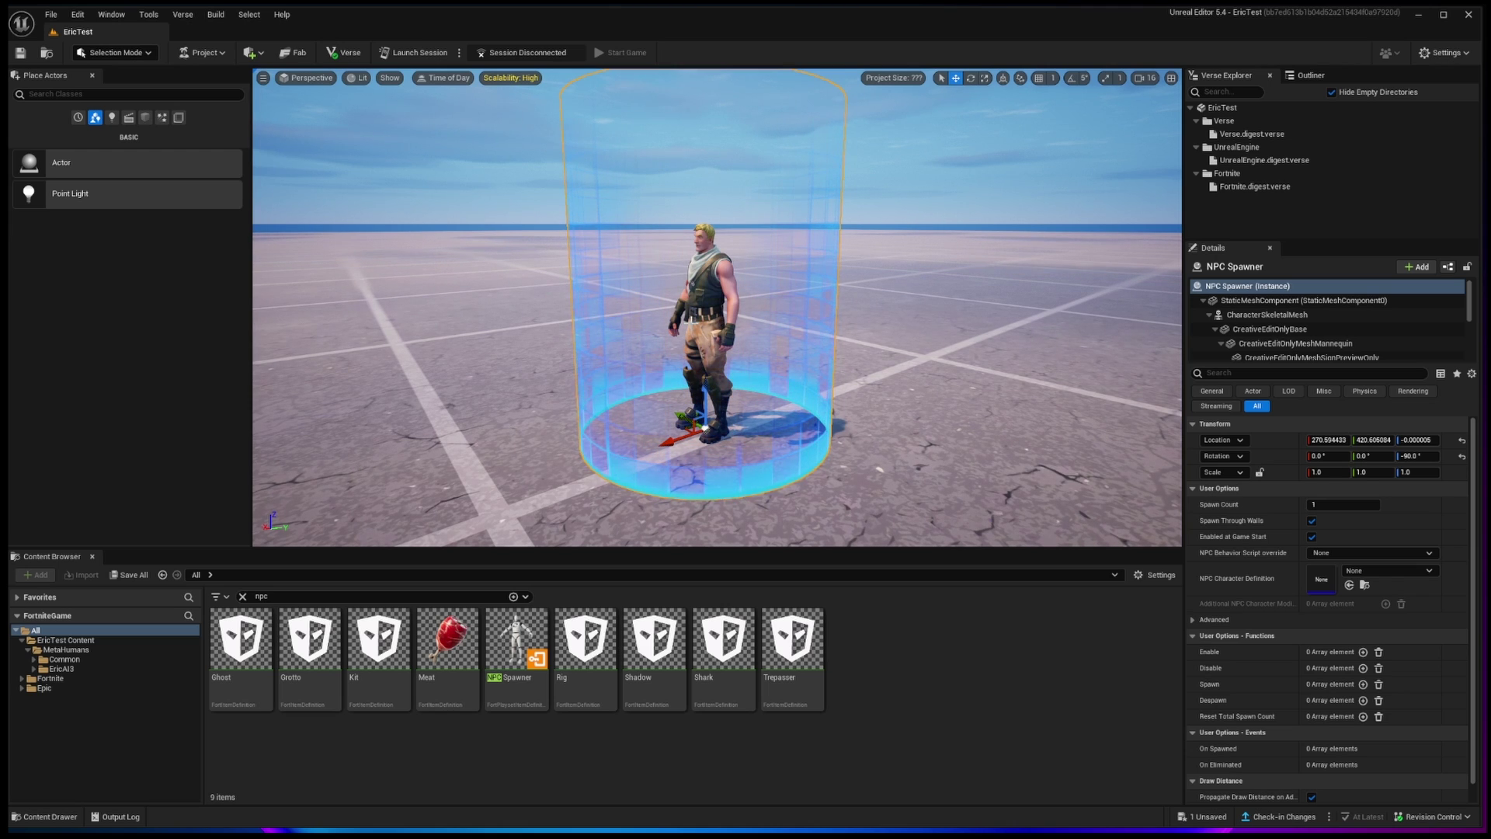
click(184, 15)
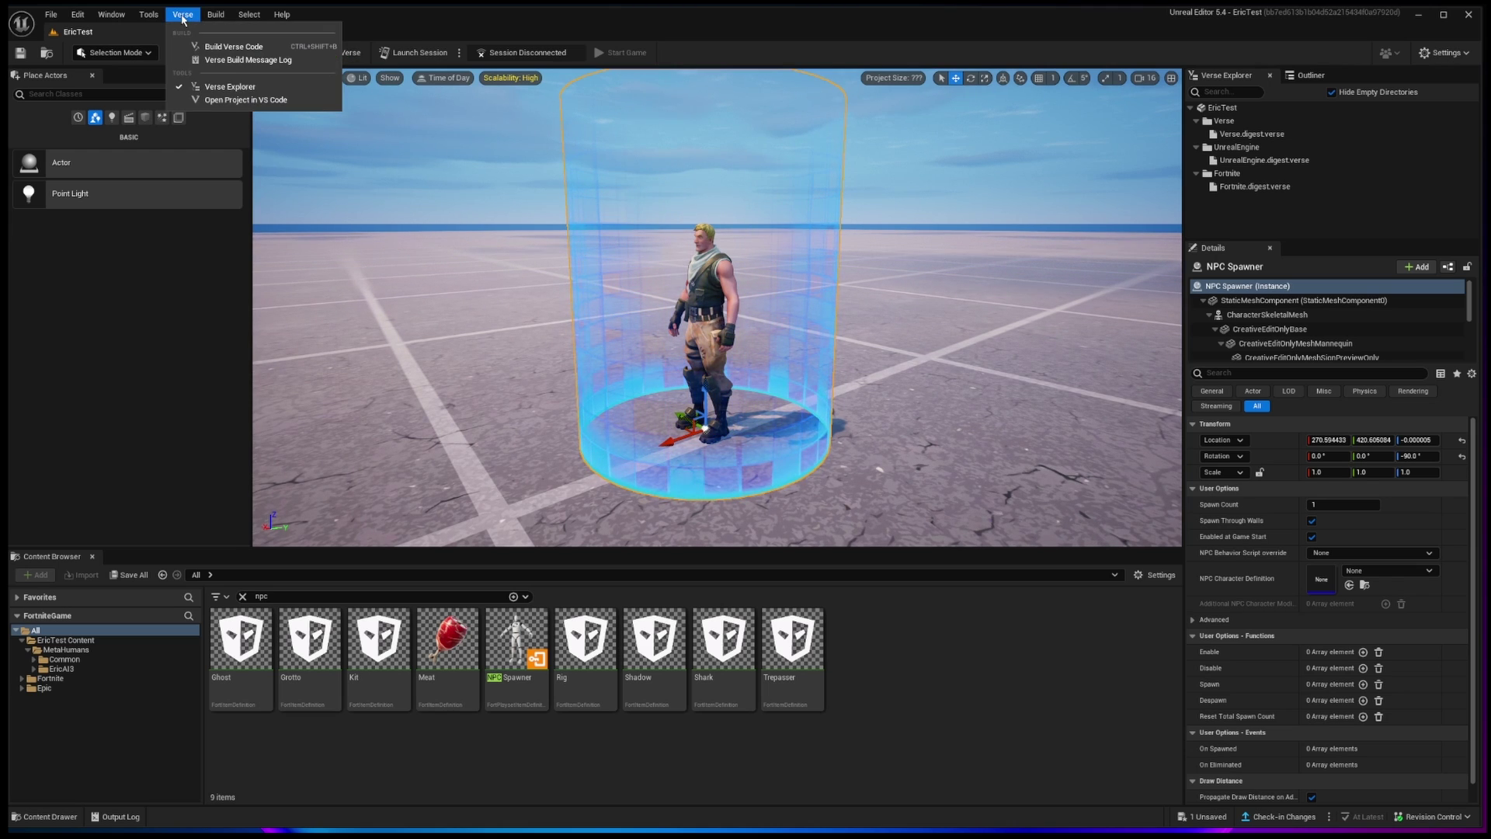
click(231, 87)
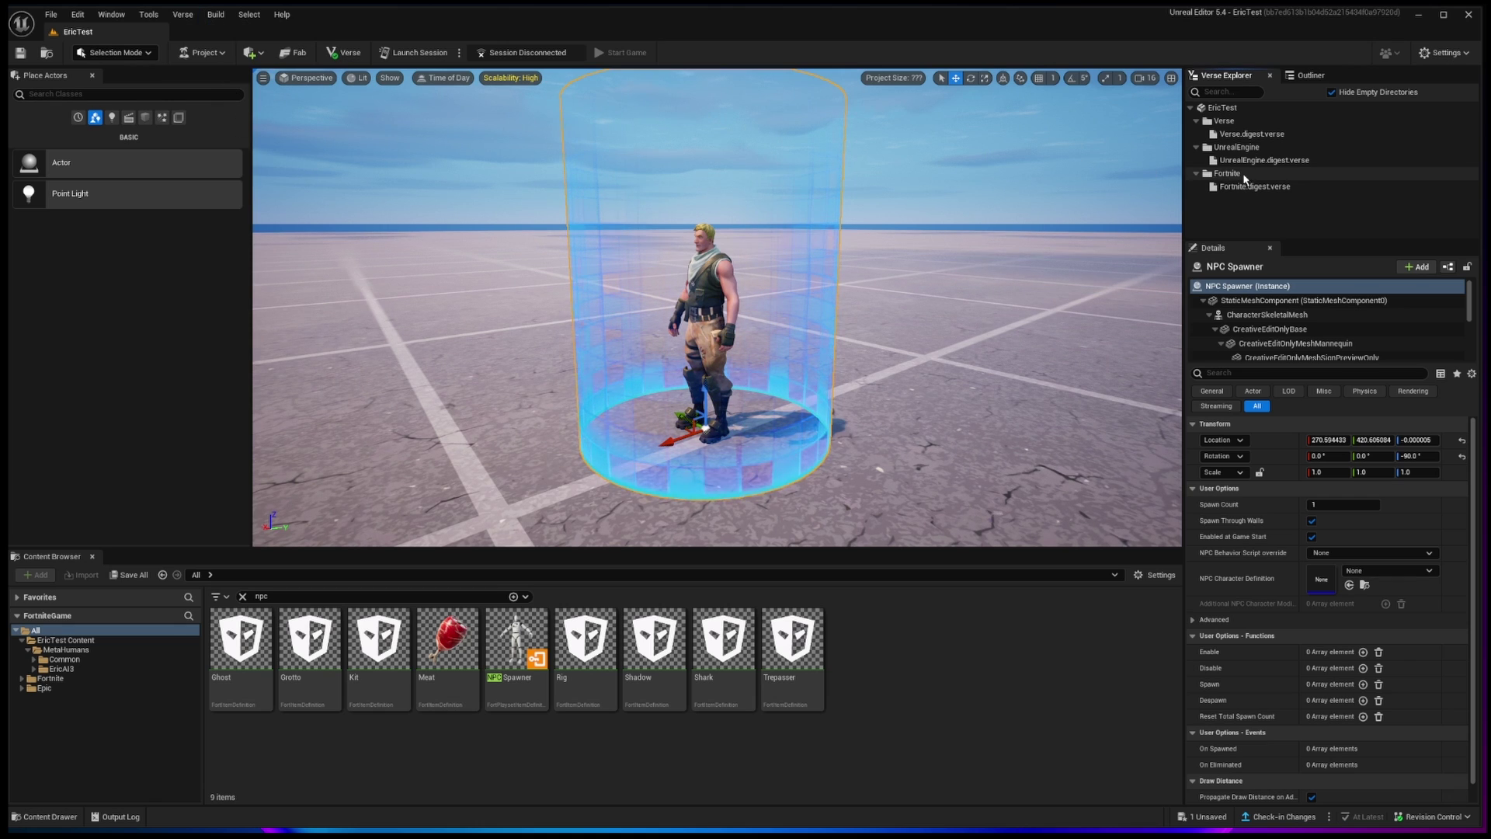
click(1227, 111)
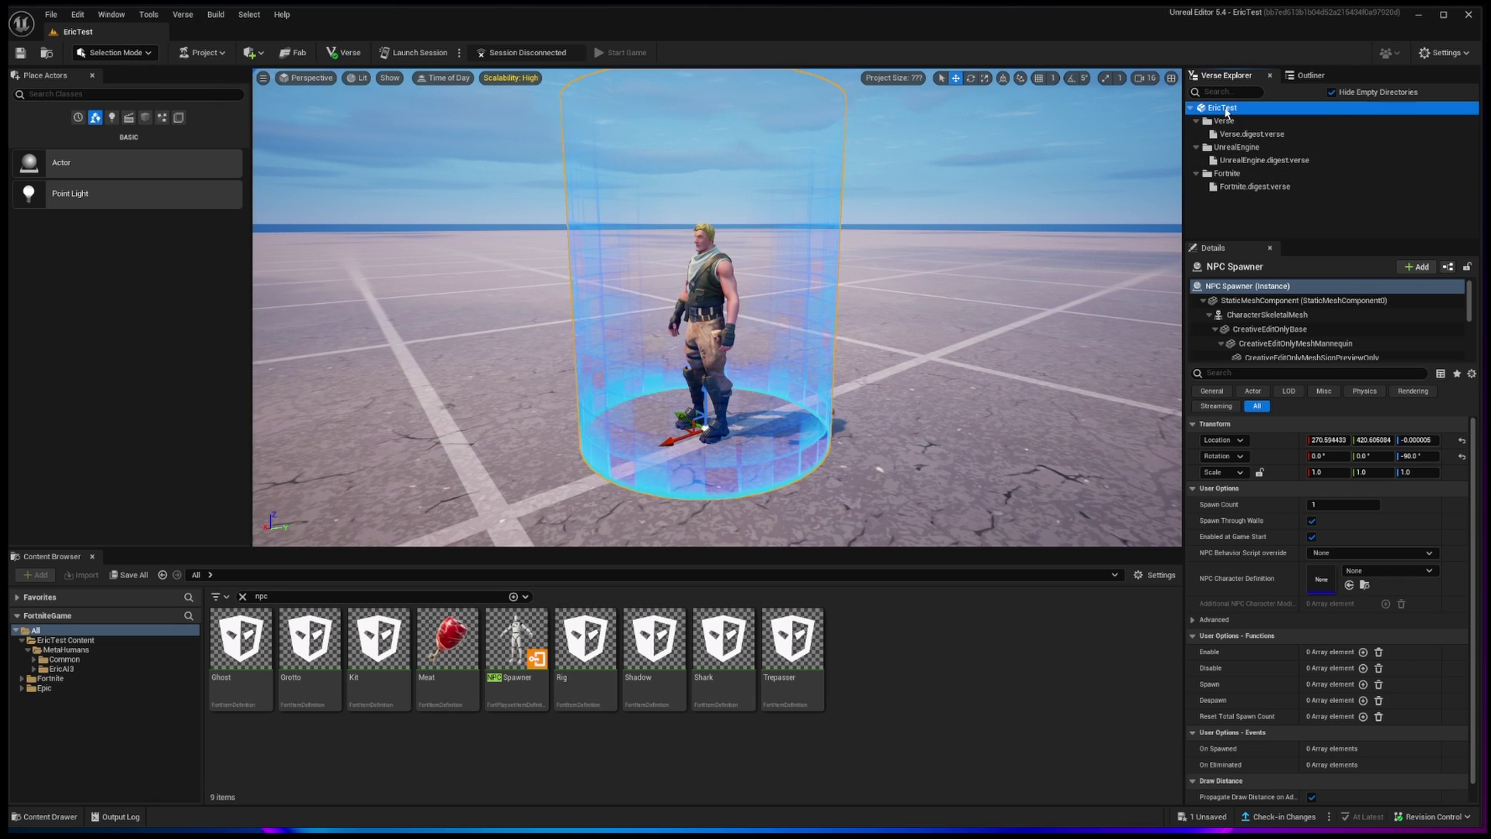
right_click(1227, 111)
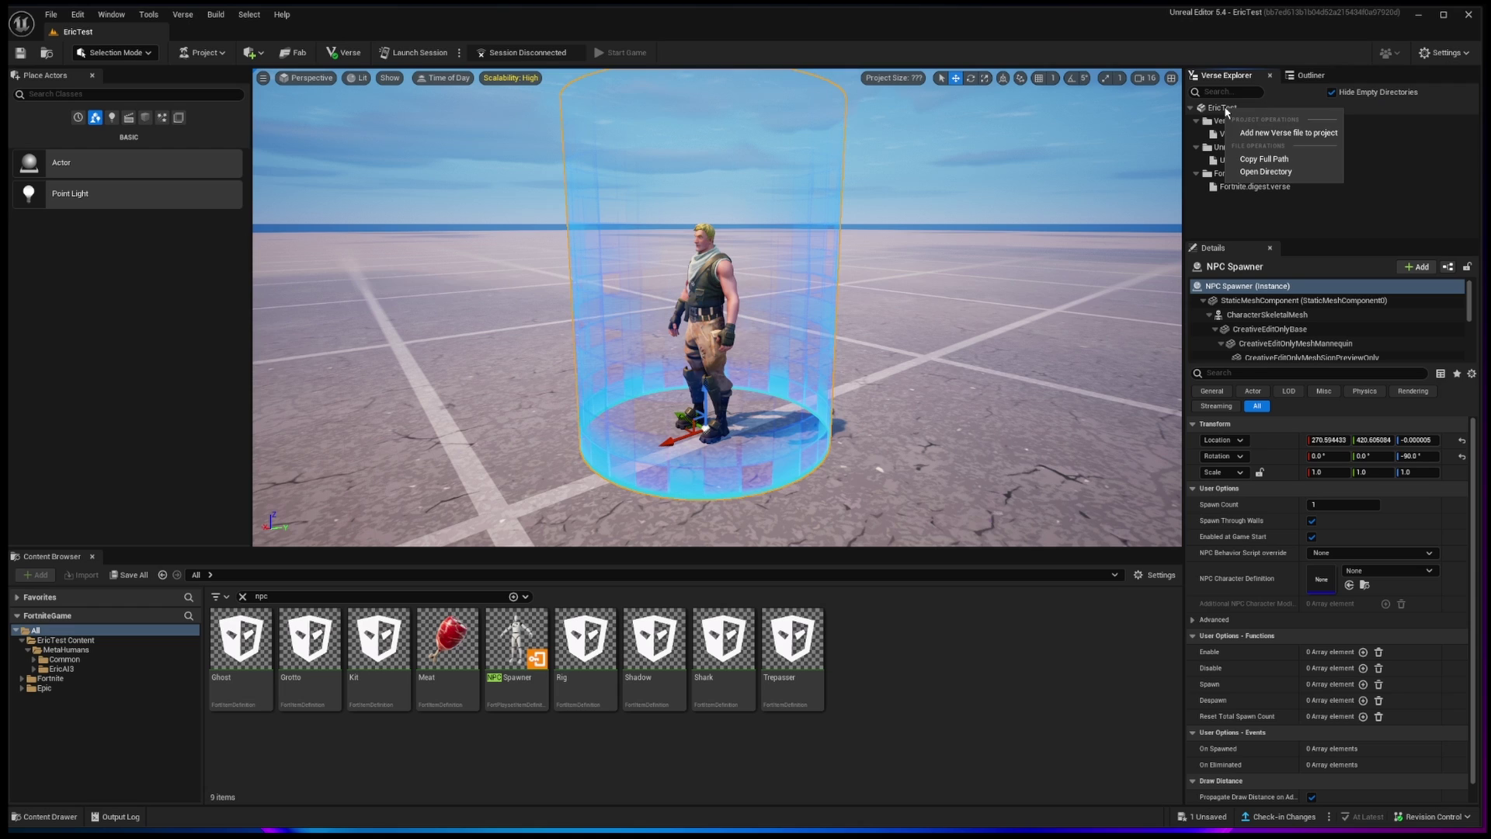
Add an NPC Behavior Verse file named Eric_npc_behavior, then save the modified NPC Spawner
click(1280, 134)
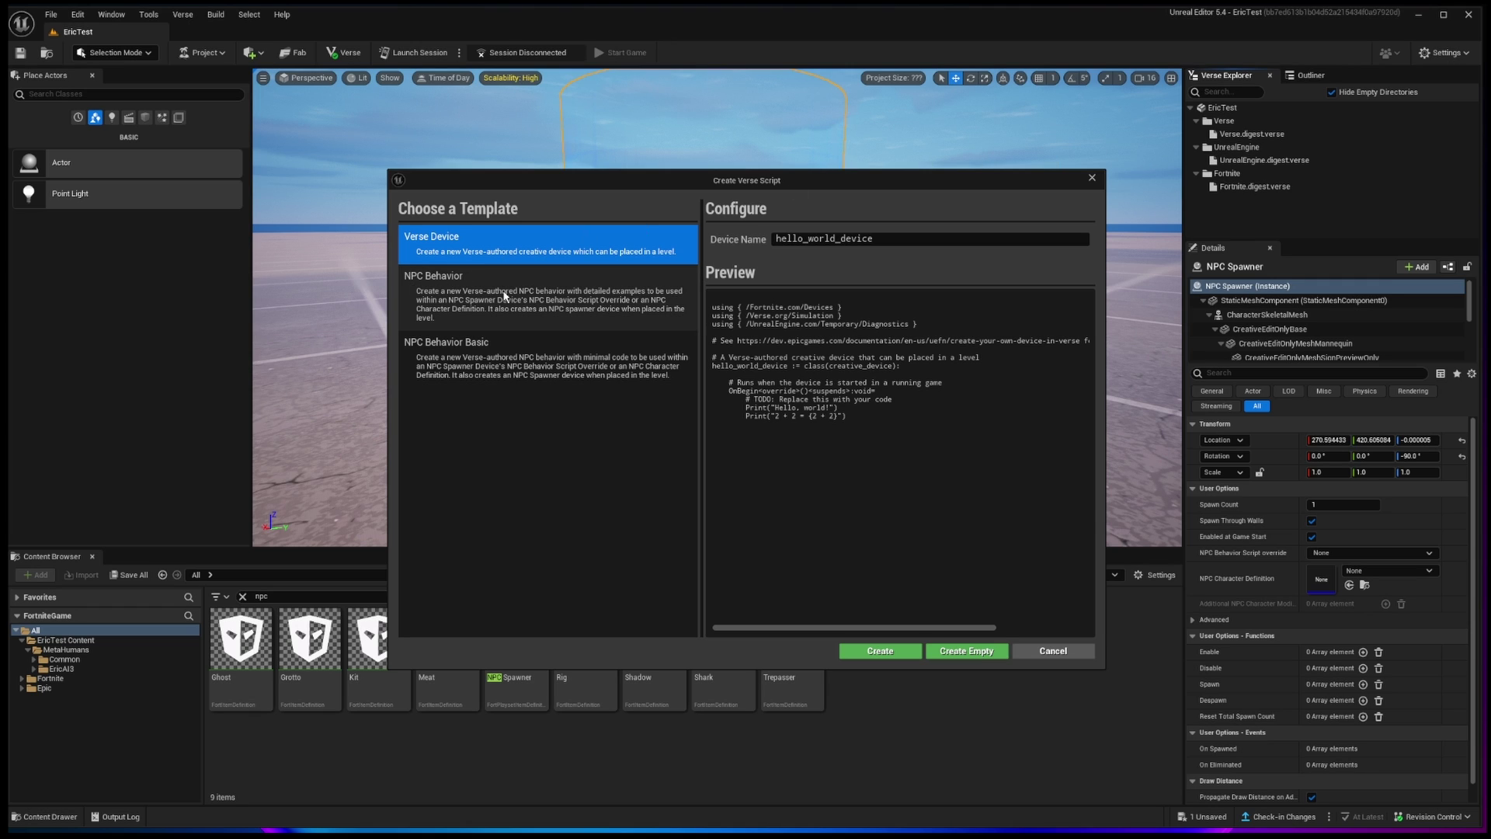
click(478, 306)
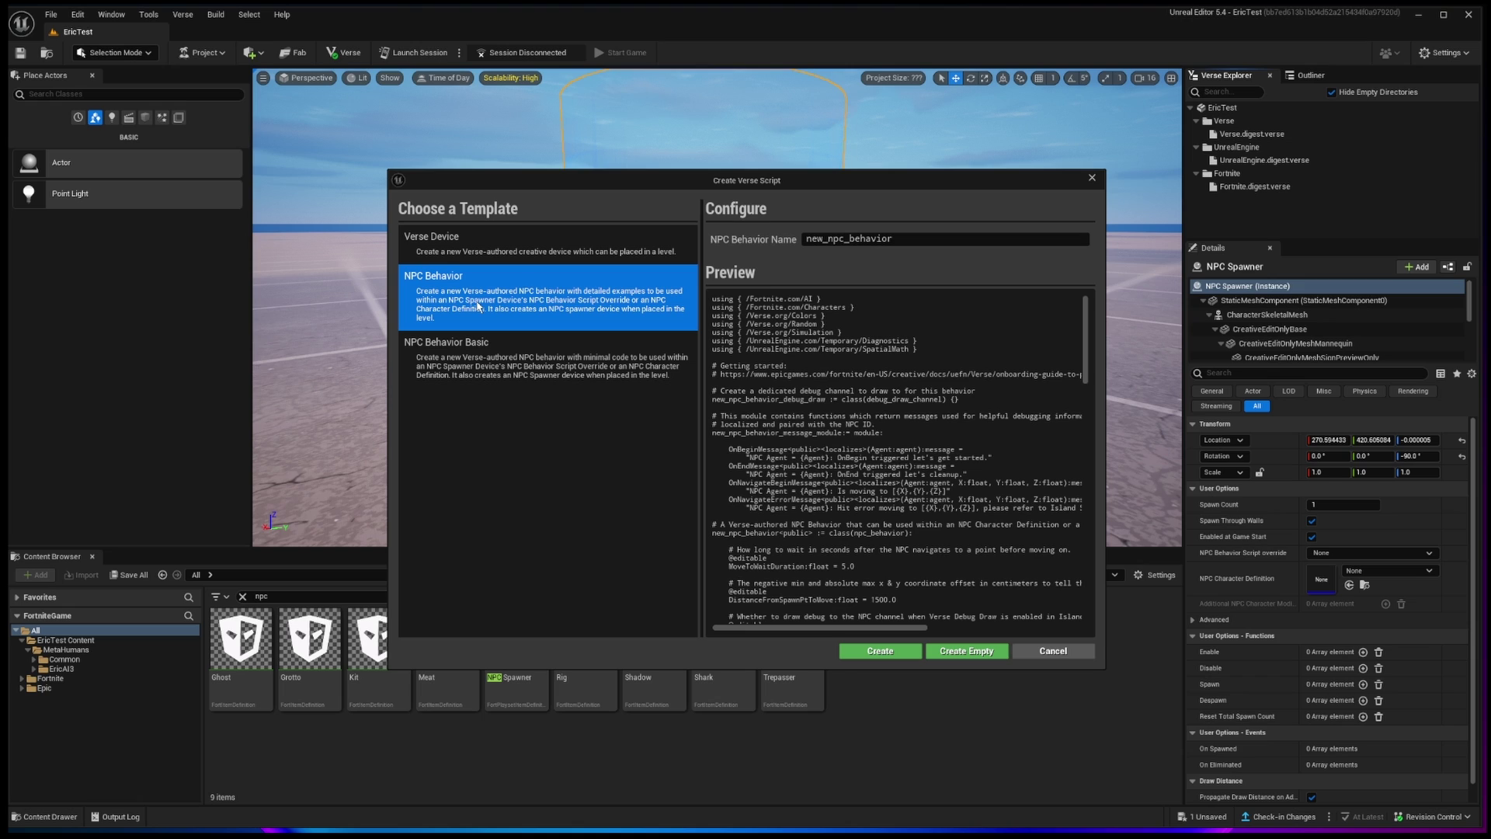
click(824, 239)
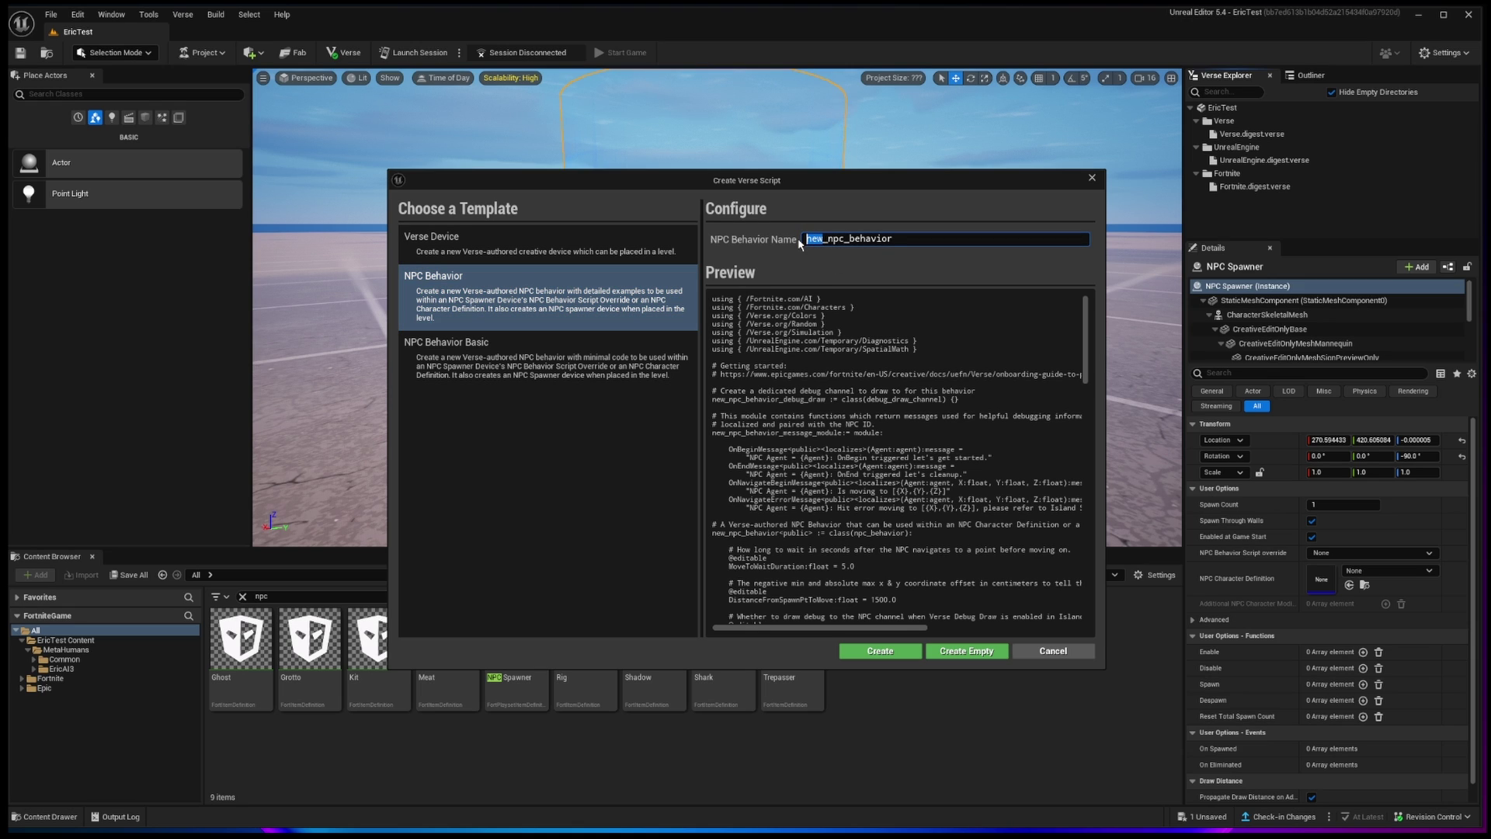
text(Eric)
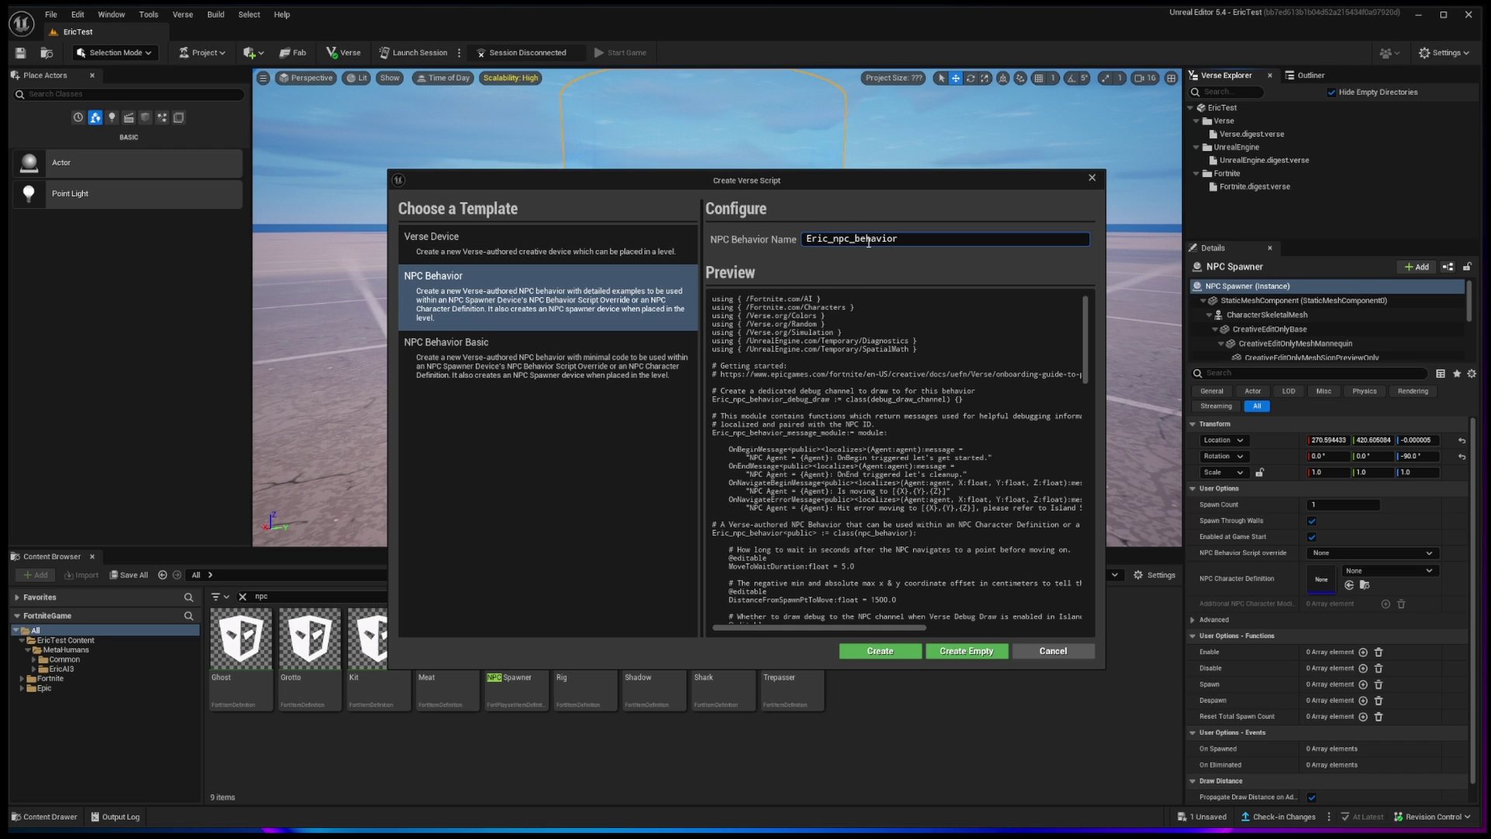
click(898, 650)
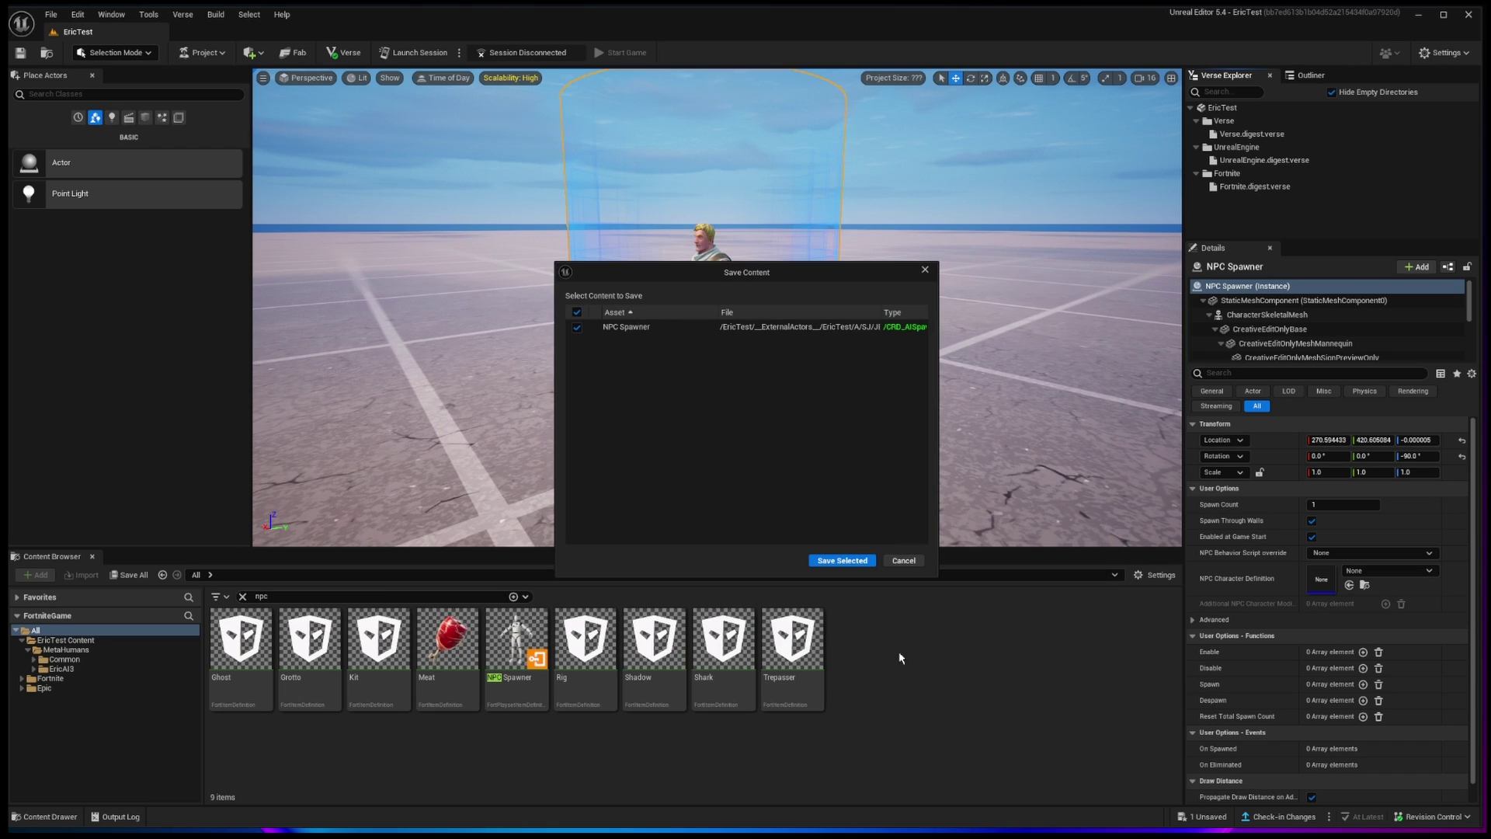
click(846, 560)
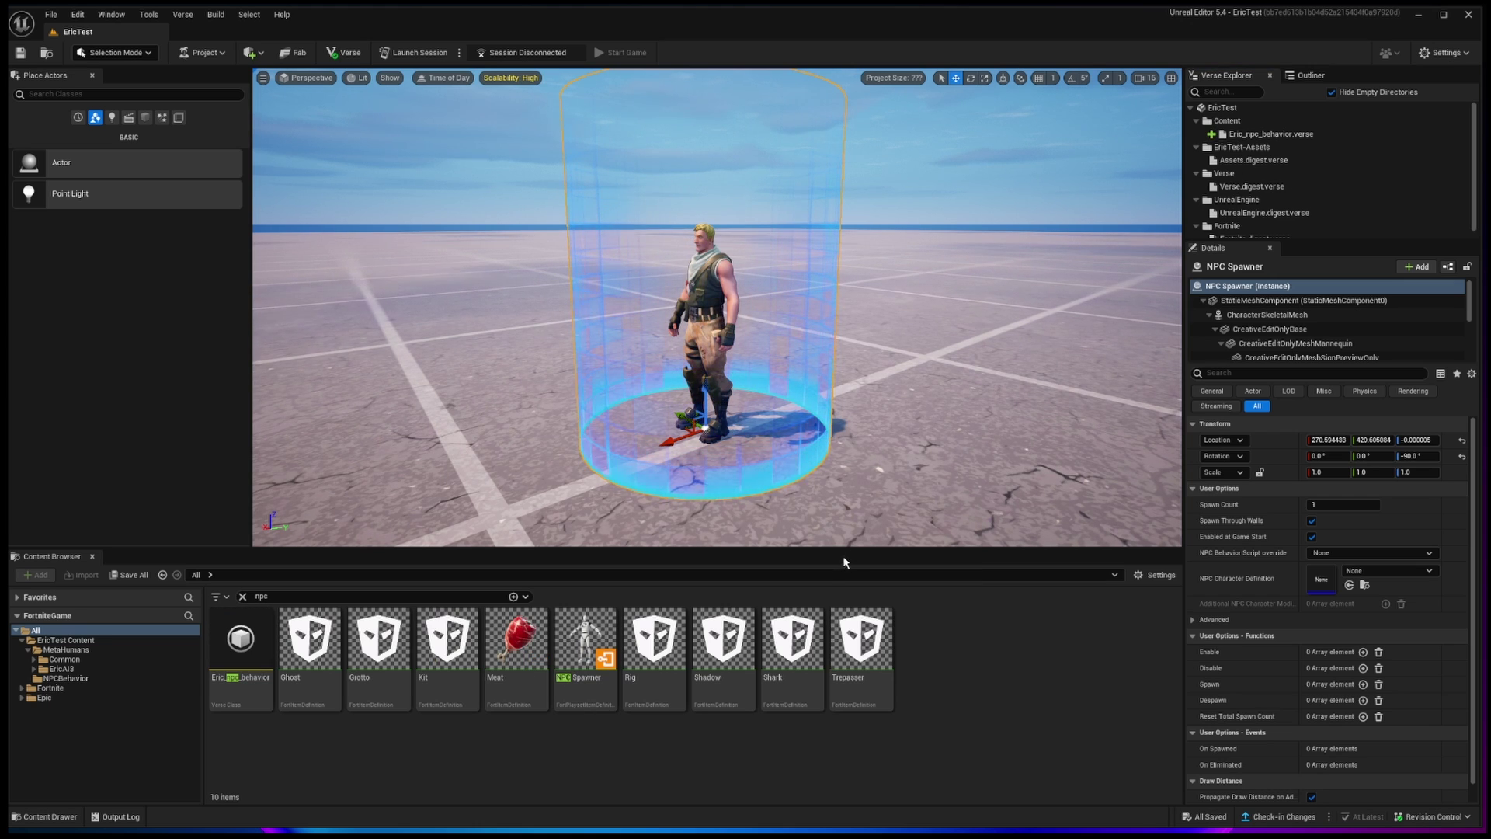
mouse_move(218, 661)
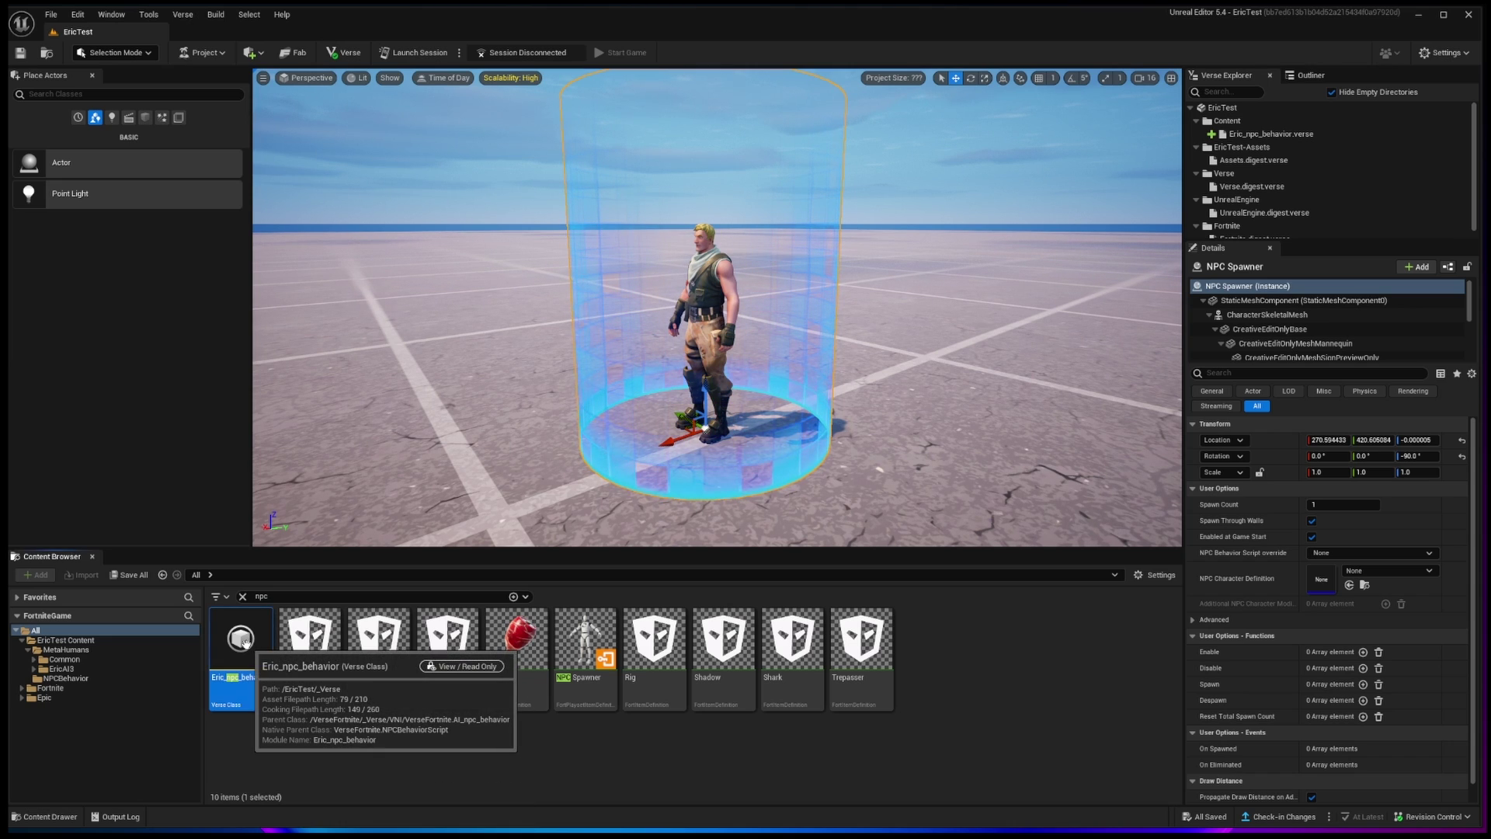
Open Eric_npc_behavior.verse in VS Code, check the Run and Debug view, and save the file
double_click(256, 640)
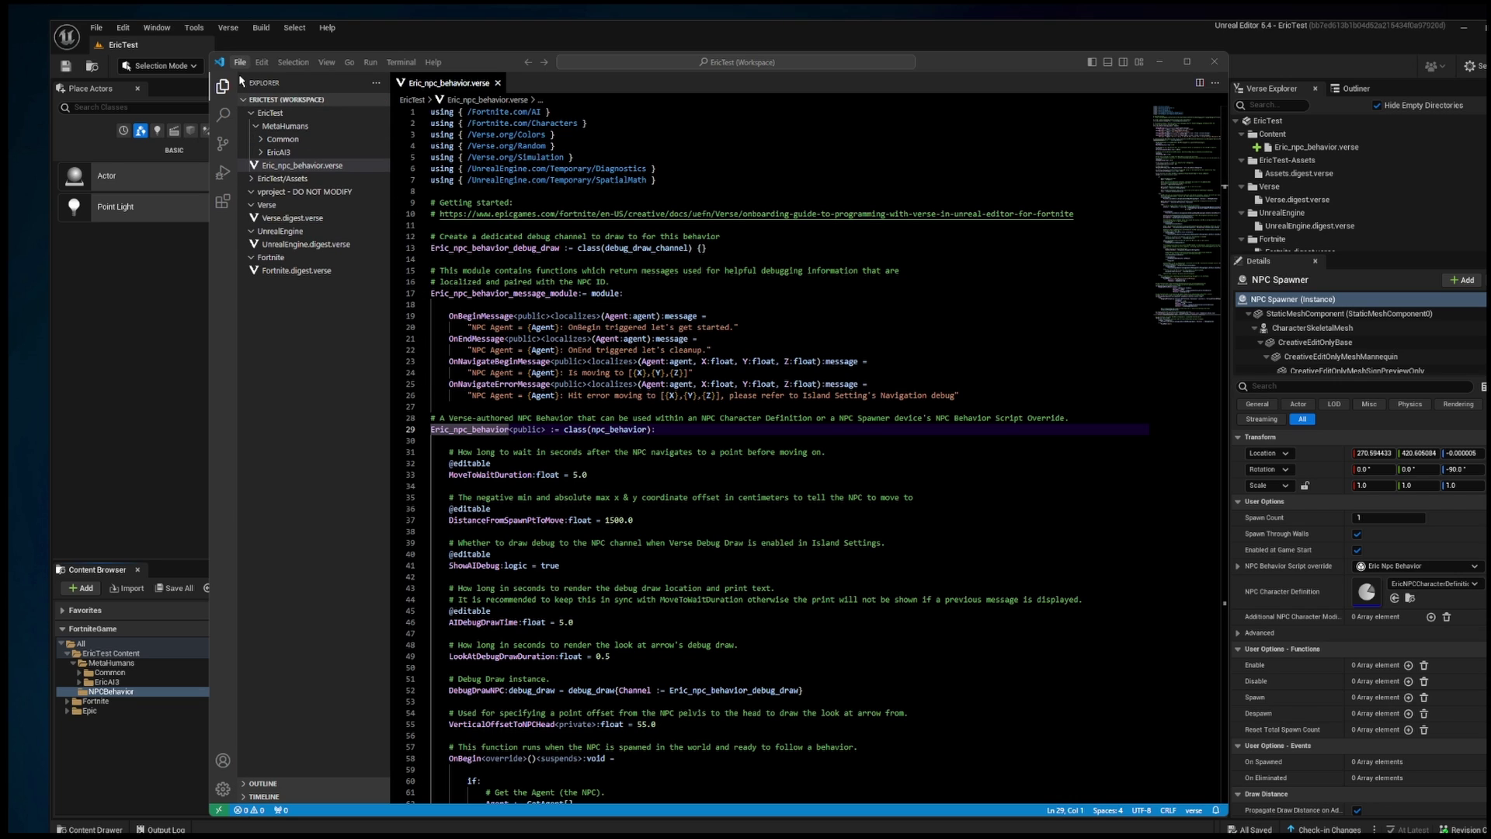
click(223, 172)
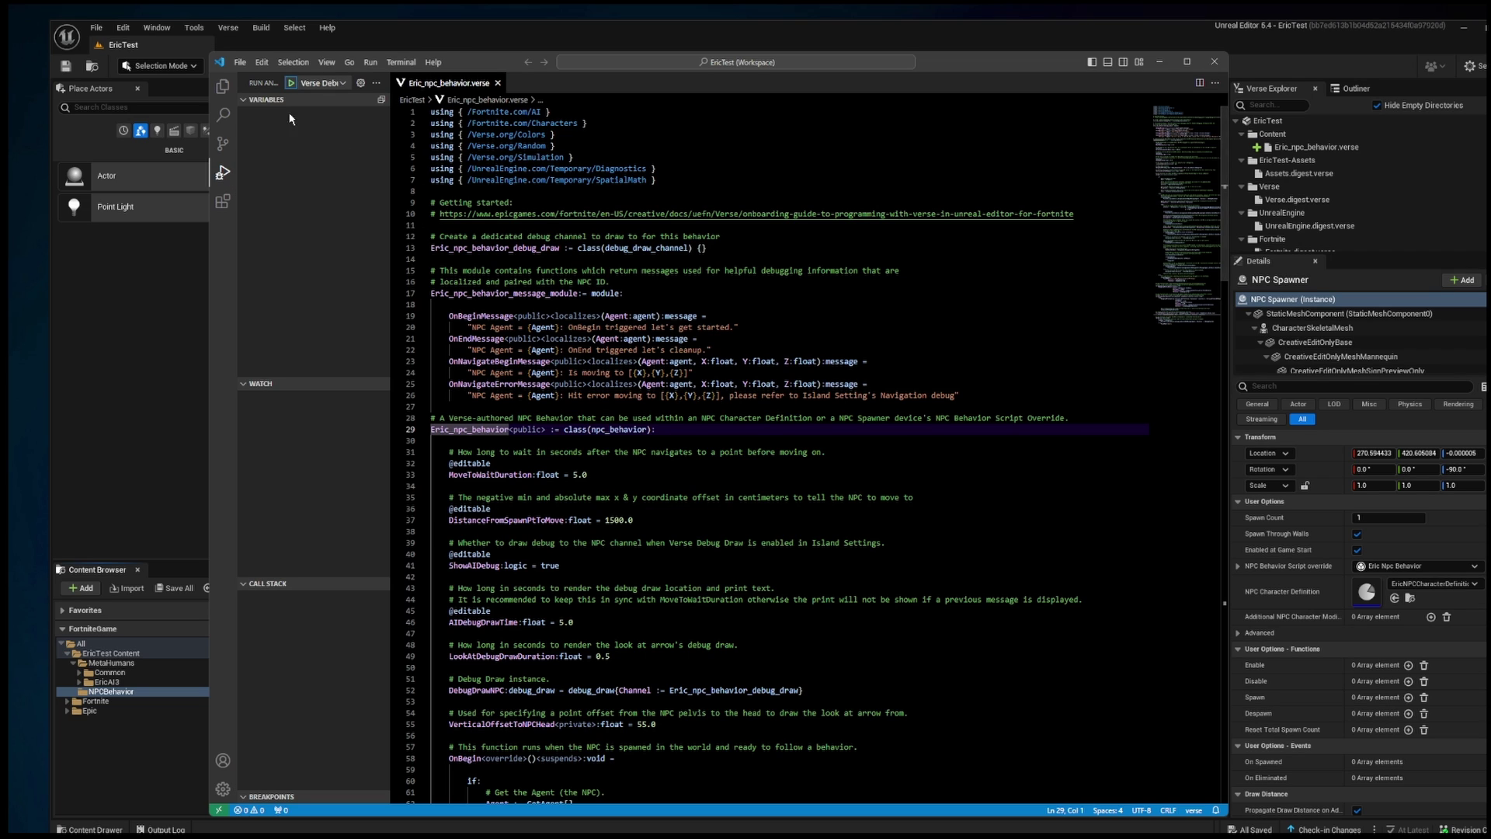
key(ctrl+shift+e)
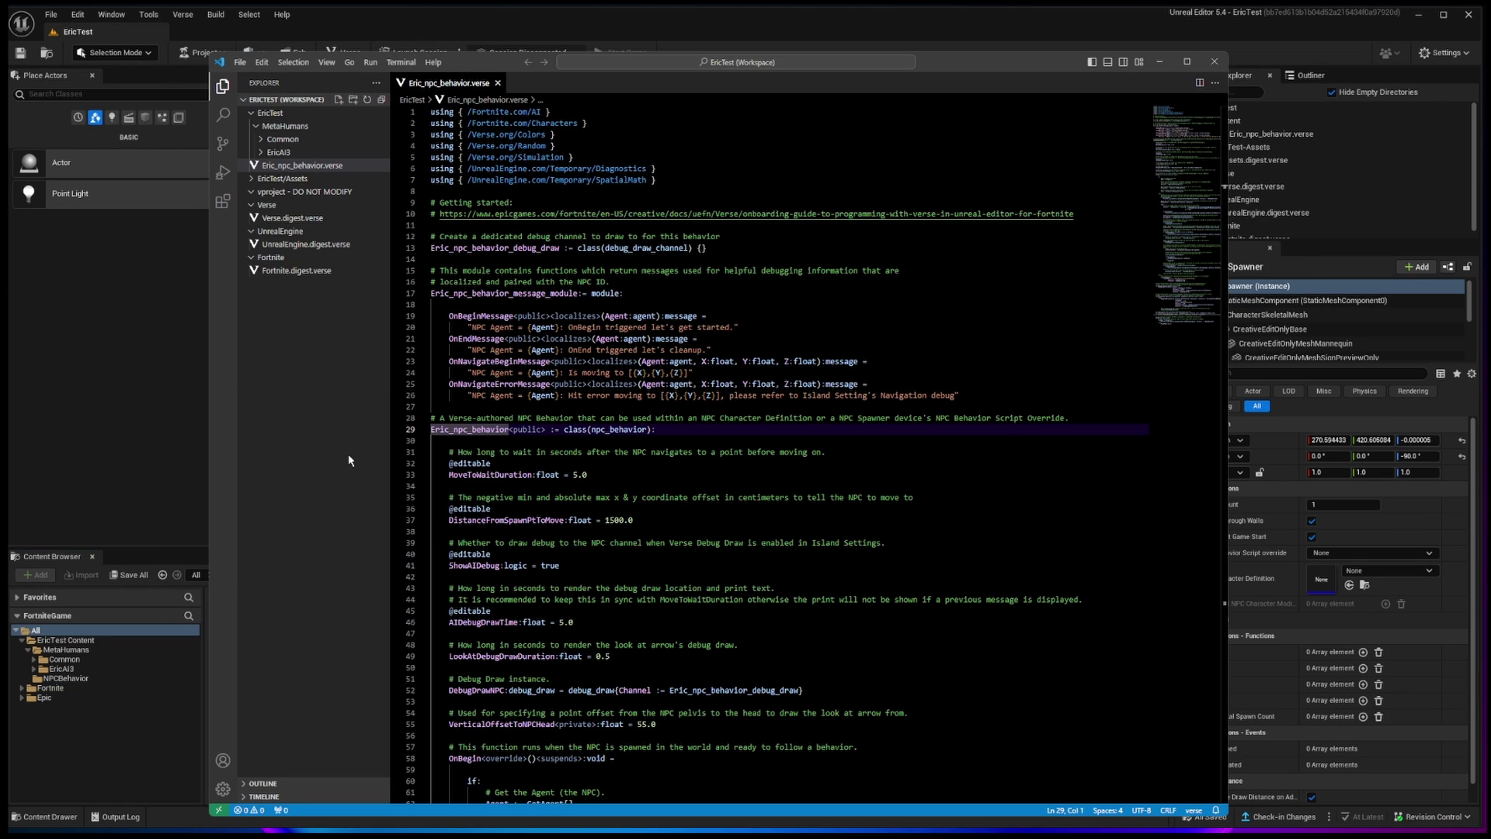
click(241, 62)
click(292, 254)
Close VS Code and open the NPCBehavior folder in the EricTest content
click(1215, 62)
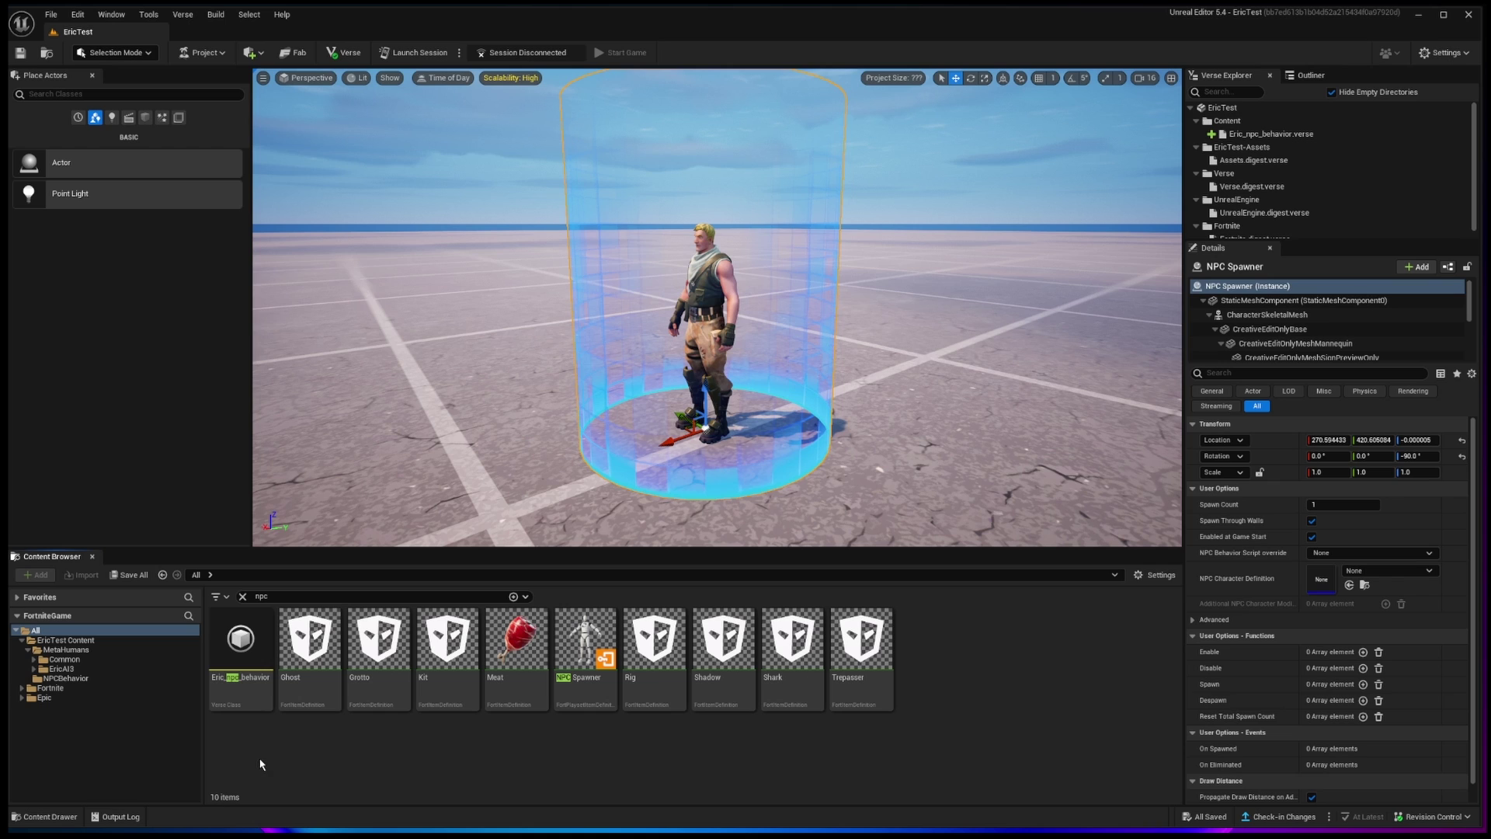
click(240, 684)
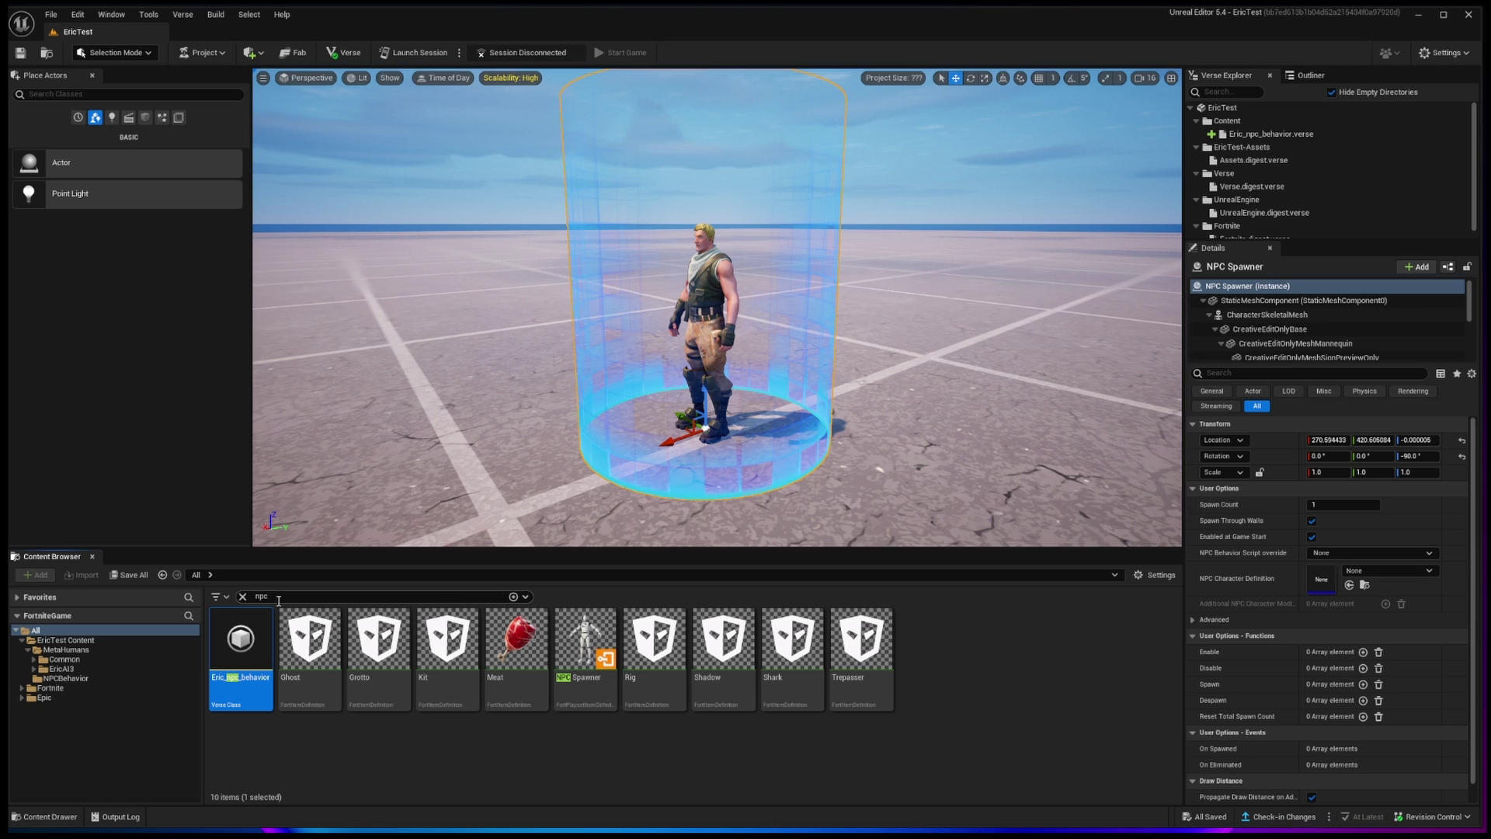
click(78, 641)
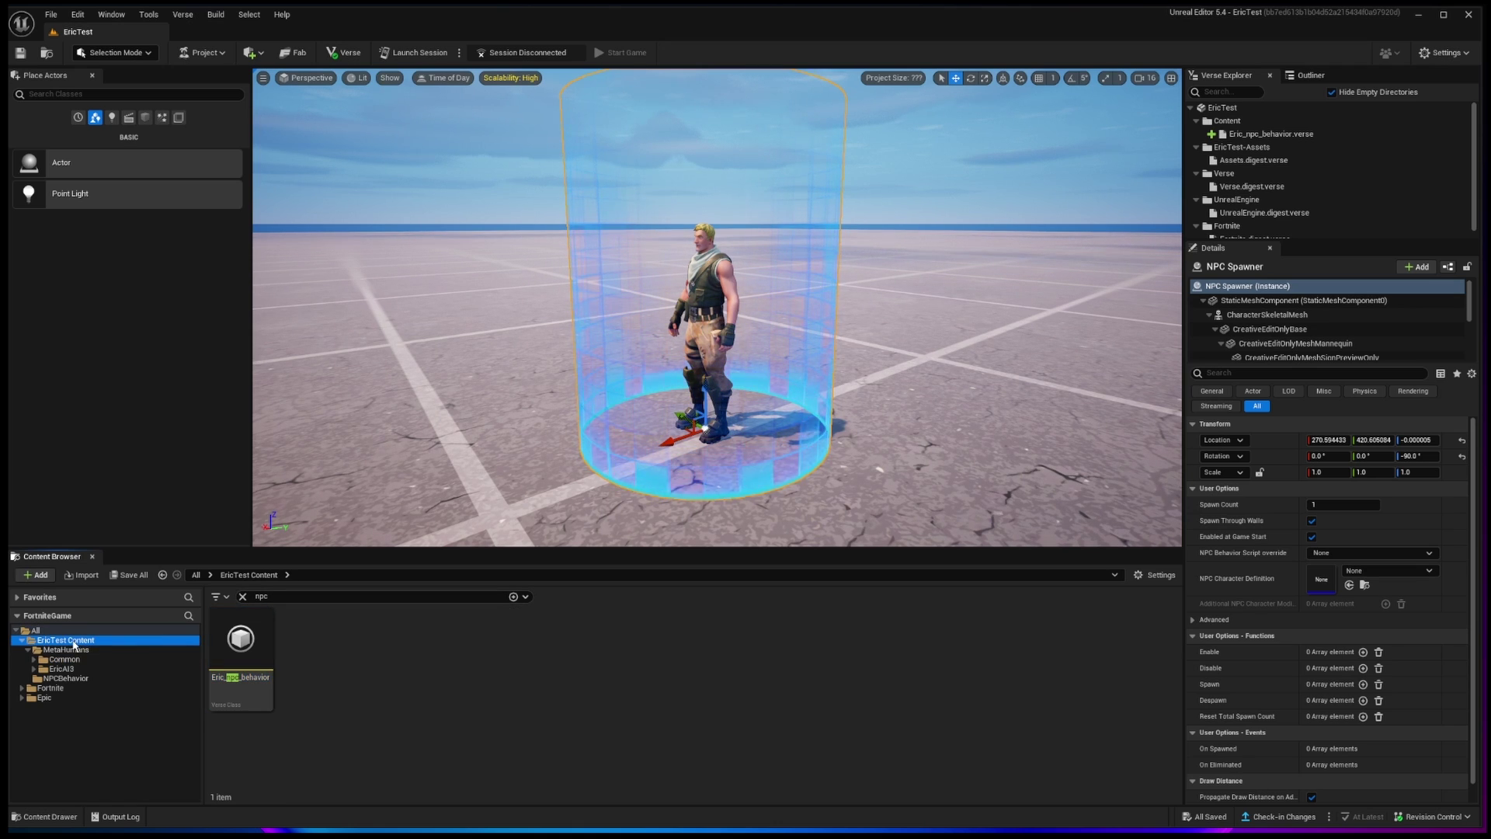
click(242, 597)
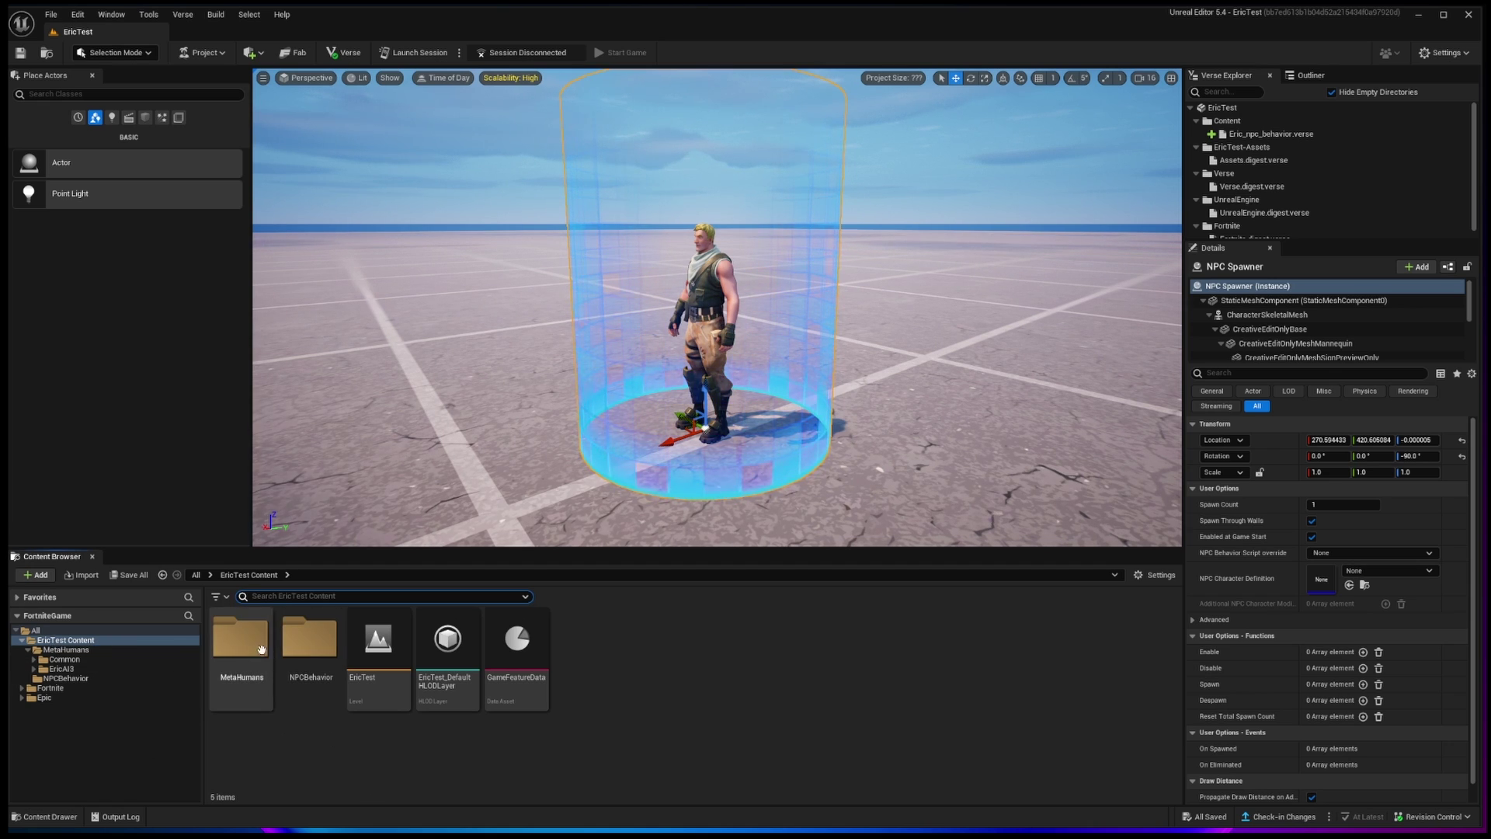
double_click(309, 640)
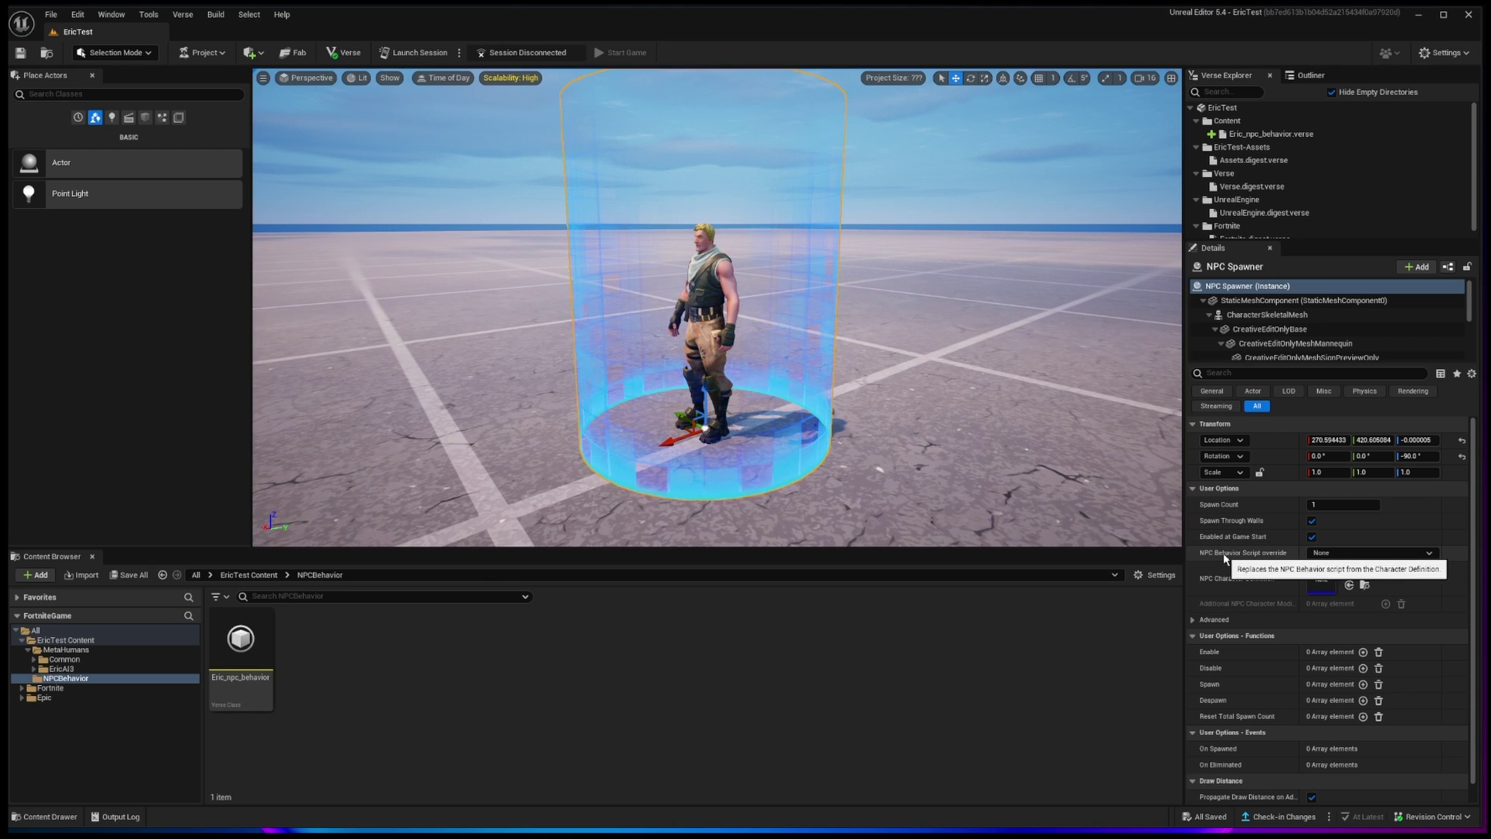
Set the spawner's NPC Behavior Script override to Eric Npc Behavior and save
click(1355, 553)
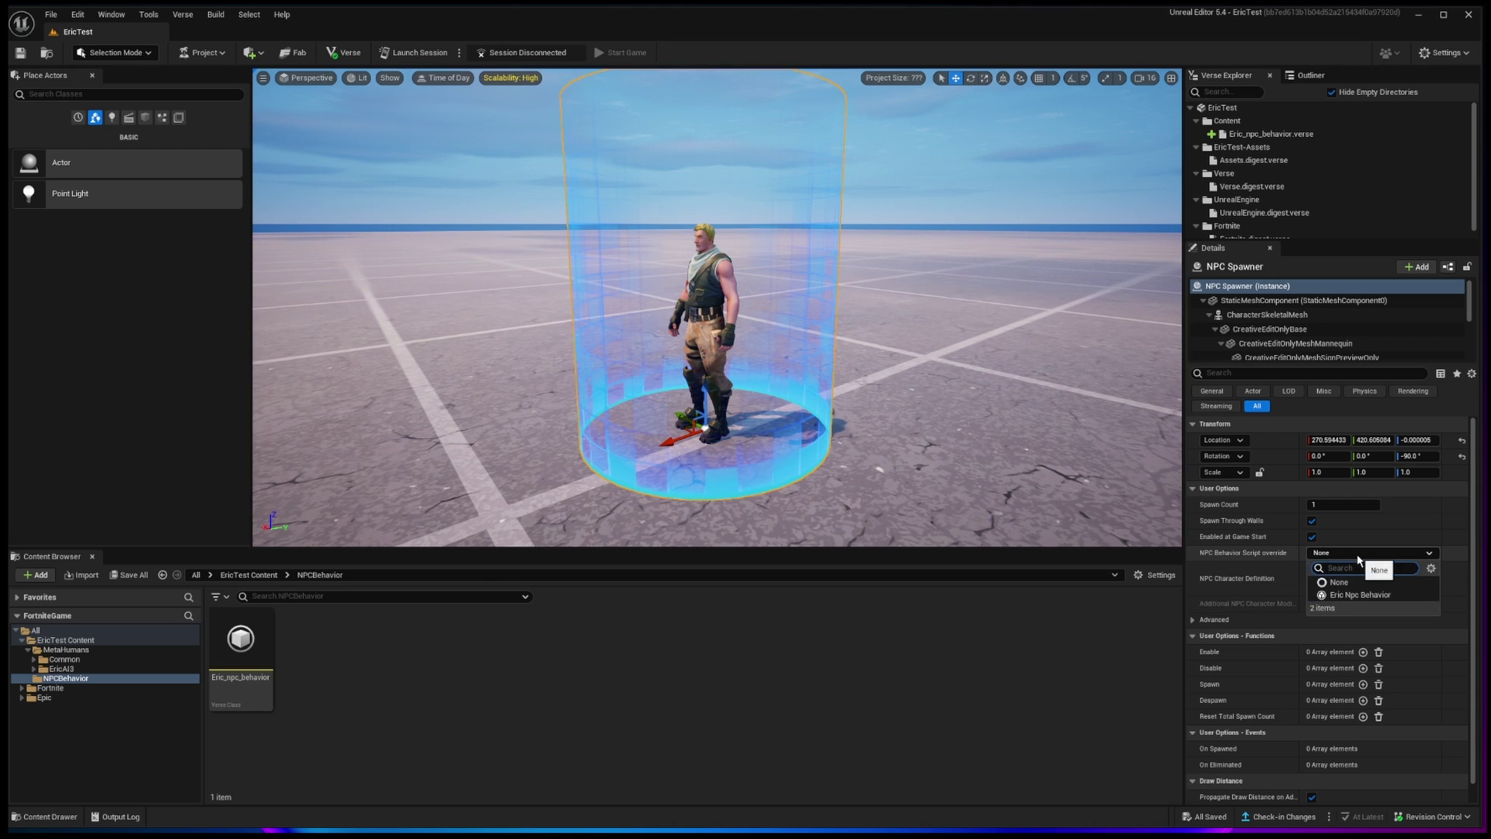
click(1344, 596)
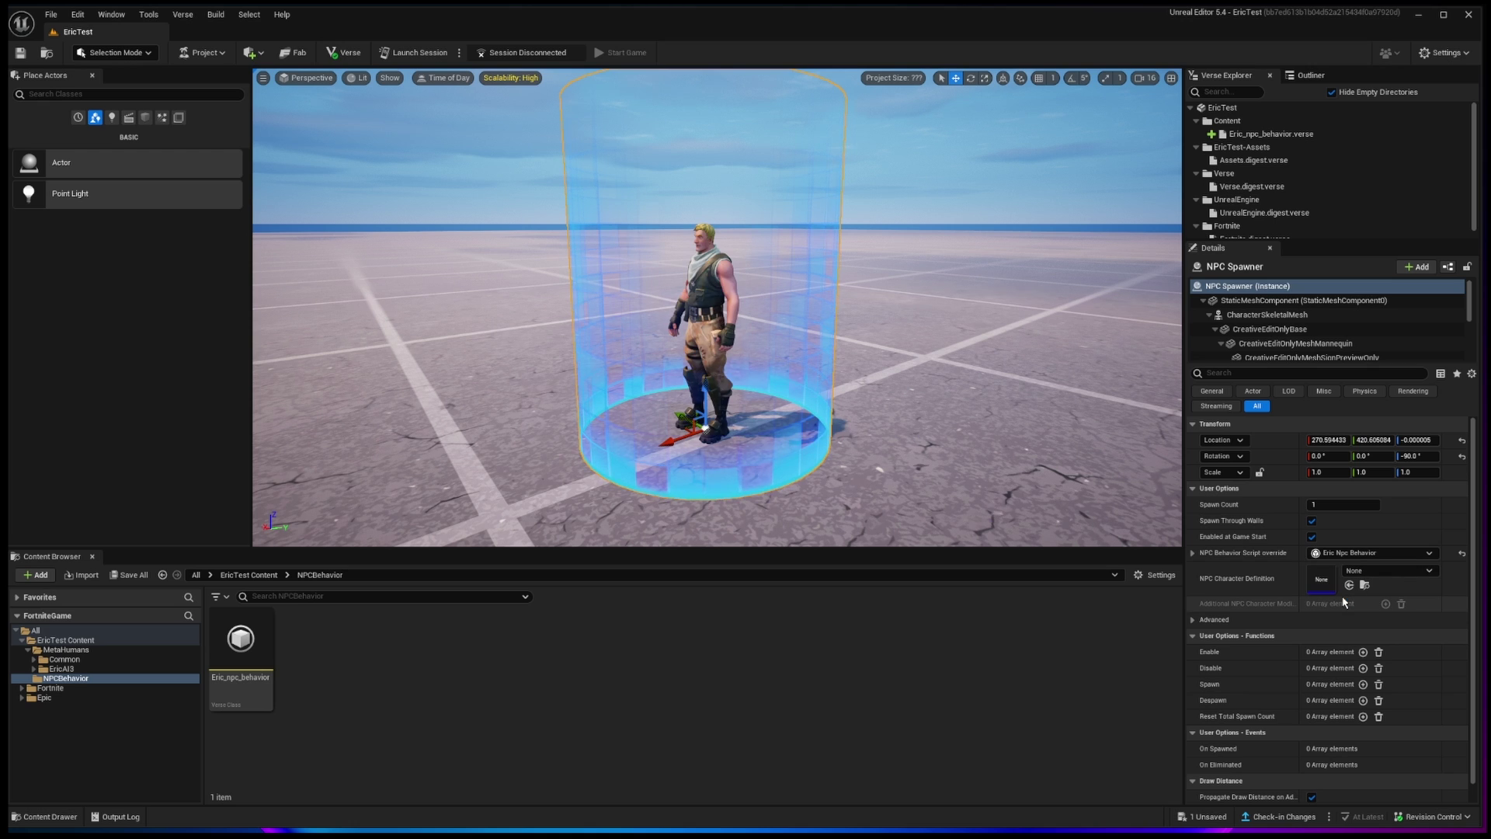
click(20, 52)
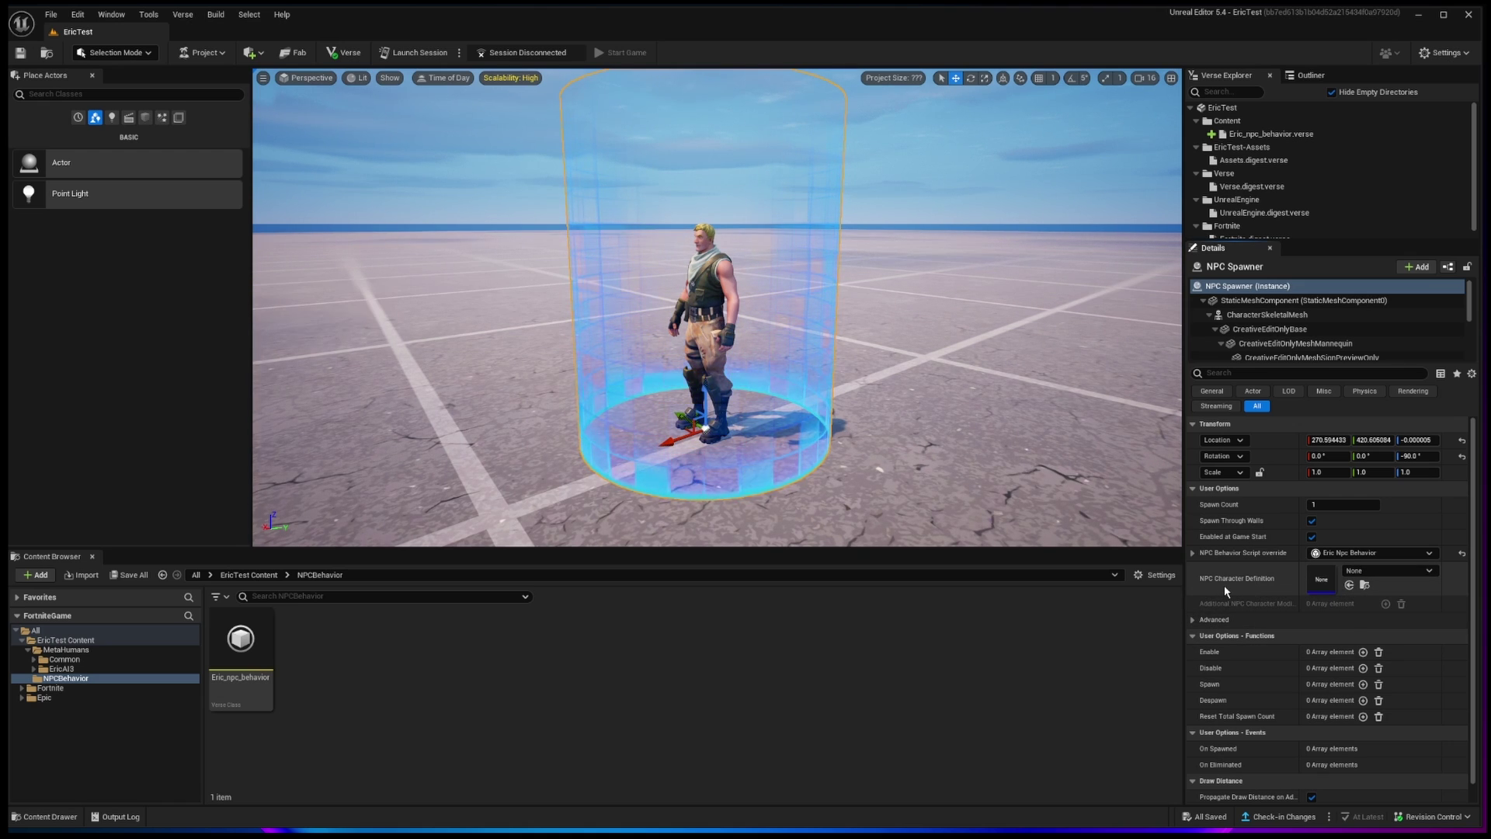
Assign the spawner a newly created NPC Character Definition saved as EricNPCCharacterDefinition
click(1388, 571)
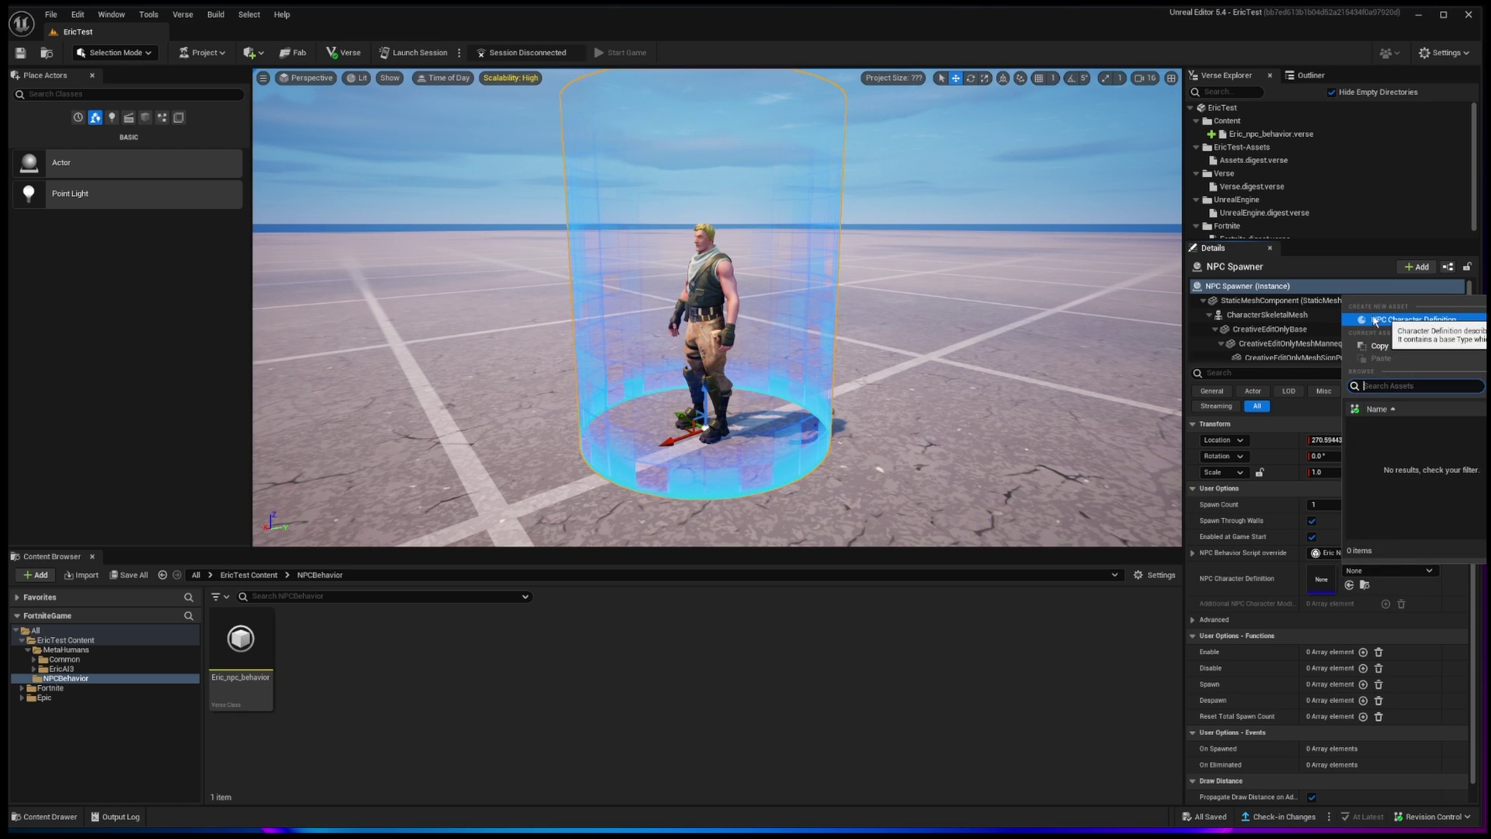
click(1373, 320)
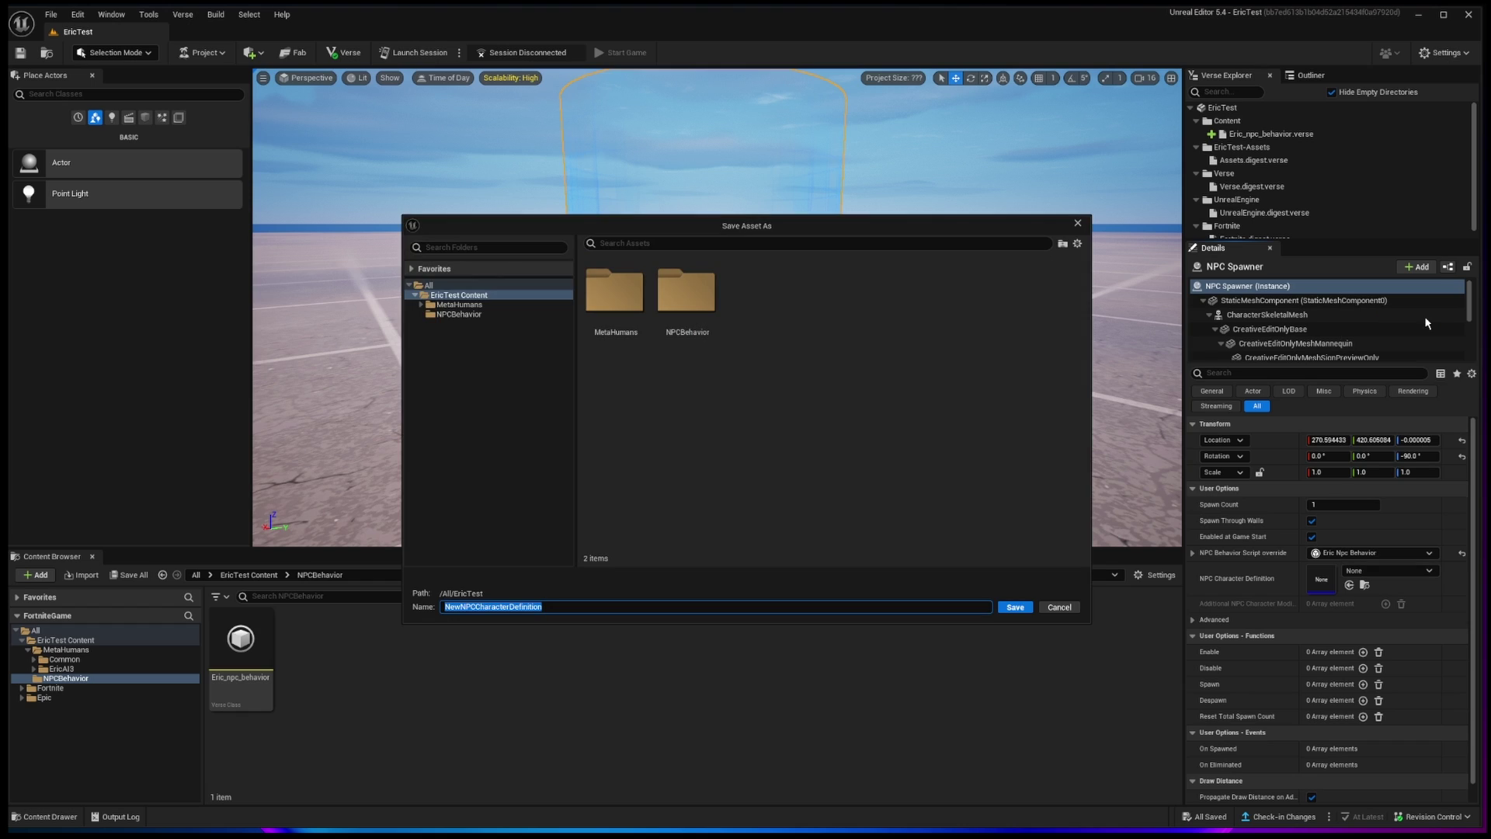
click(459, 606)
text(Eric)
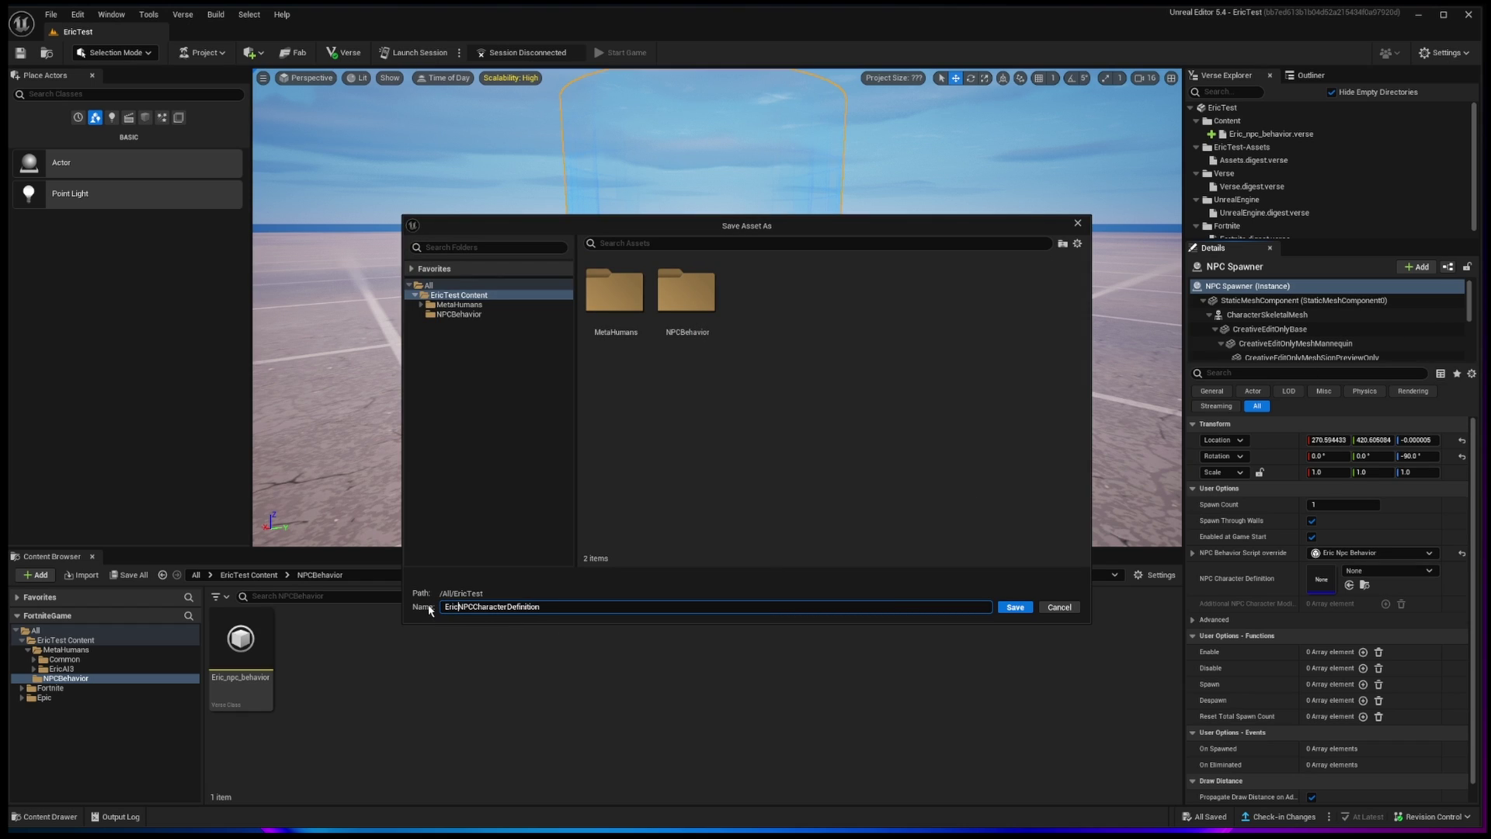
click(1013, 608)
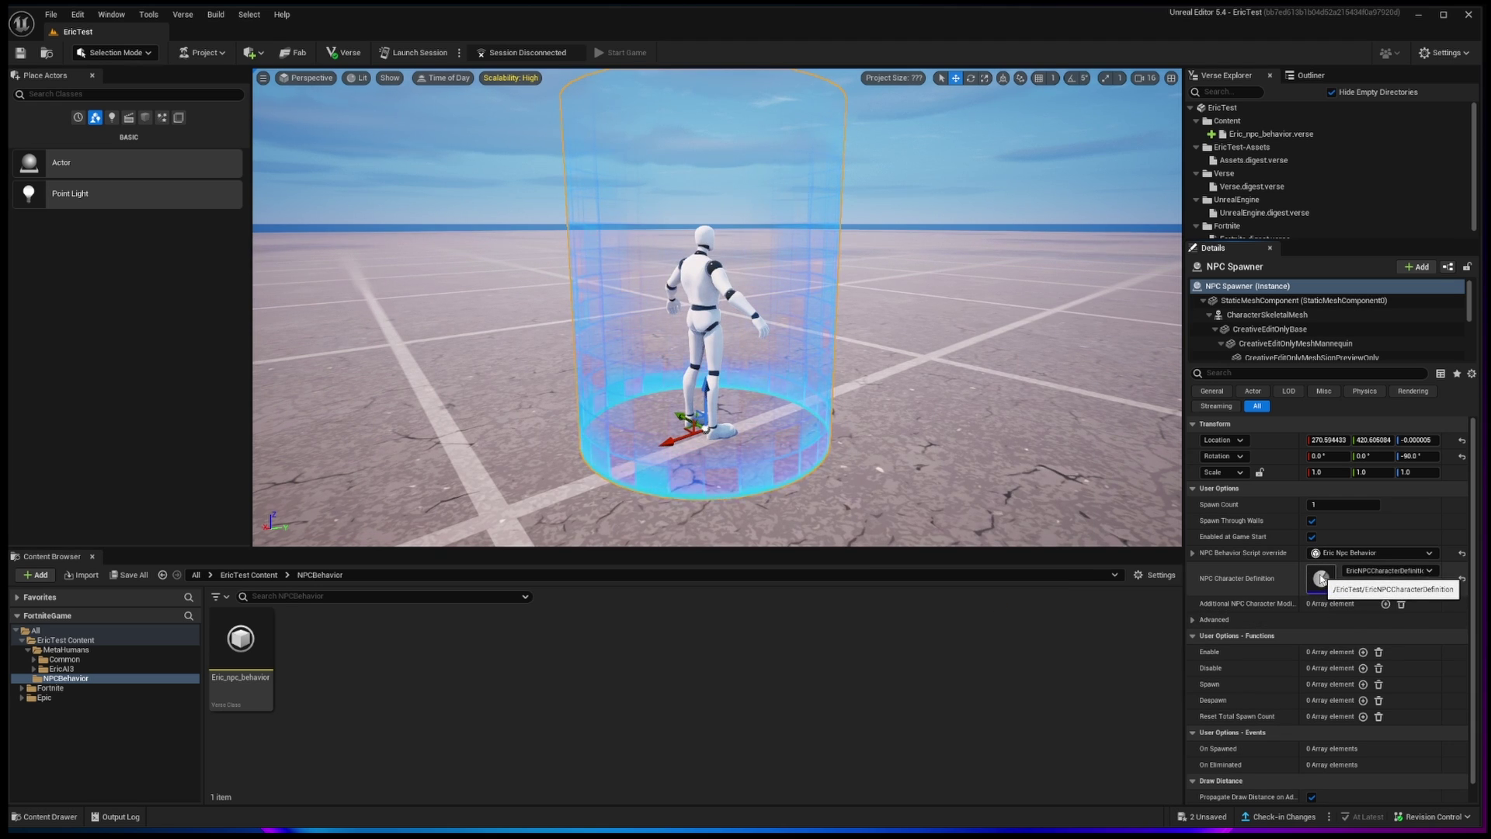
Open EricNPCCharacterDefinition and set its character Type to Custom
double_click(1321, 579)
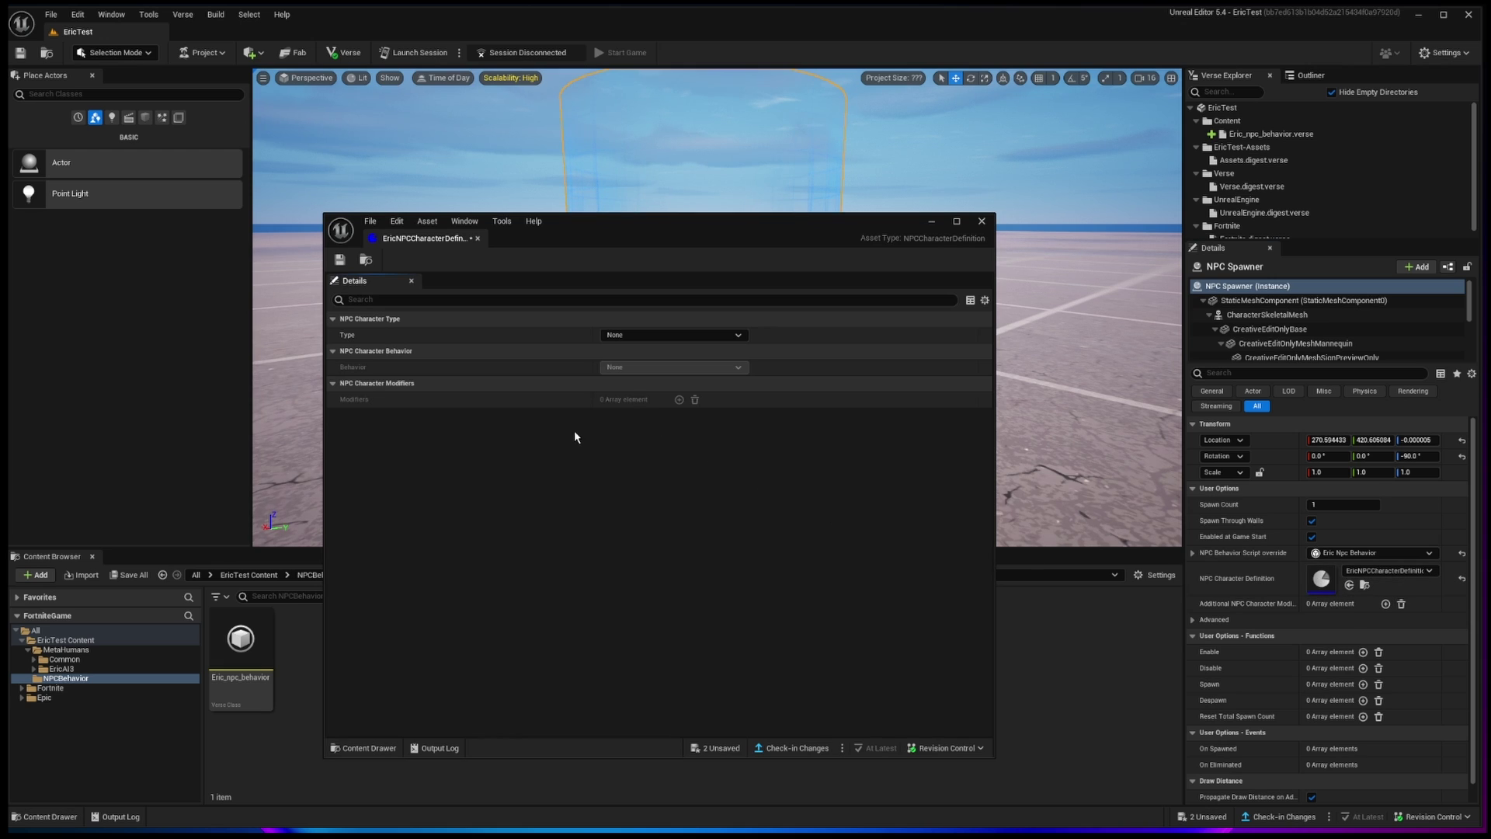
drag(590, 223, 558, 188)
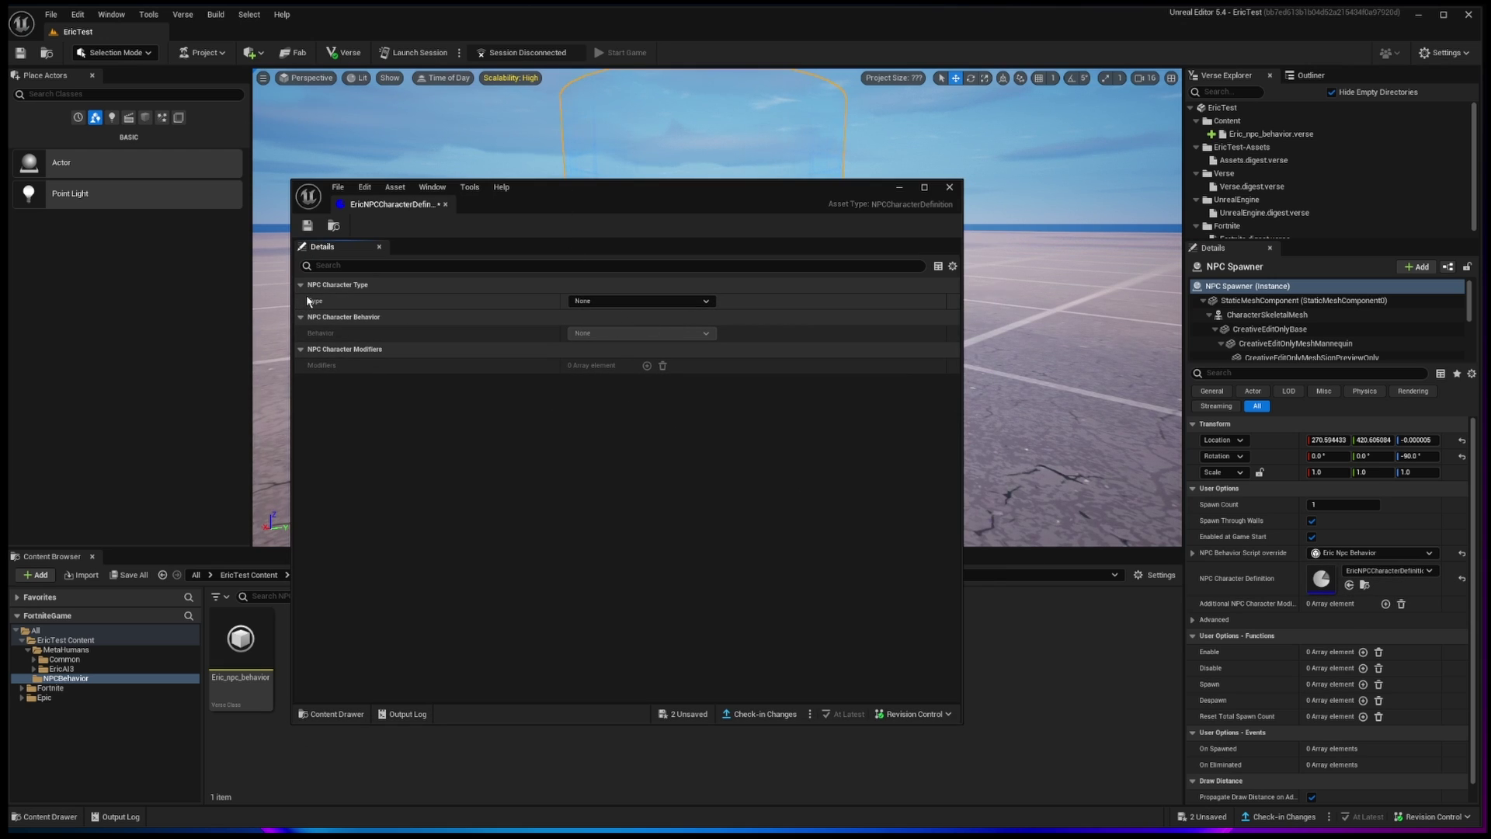
click(586, 301)
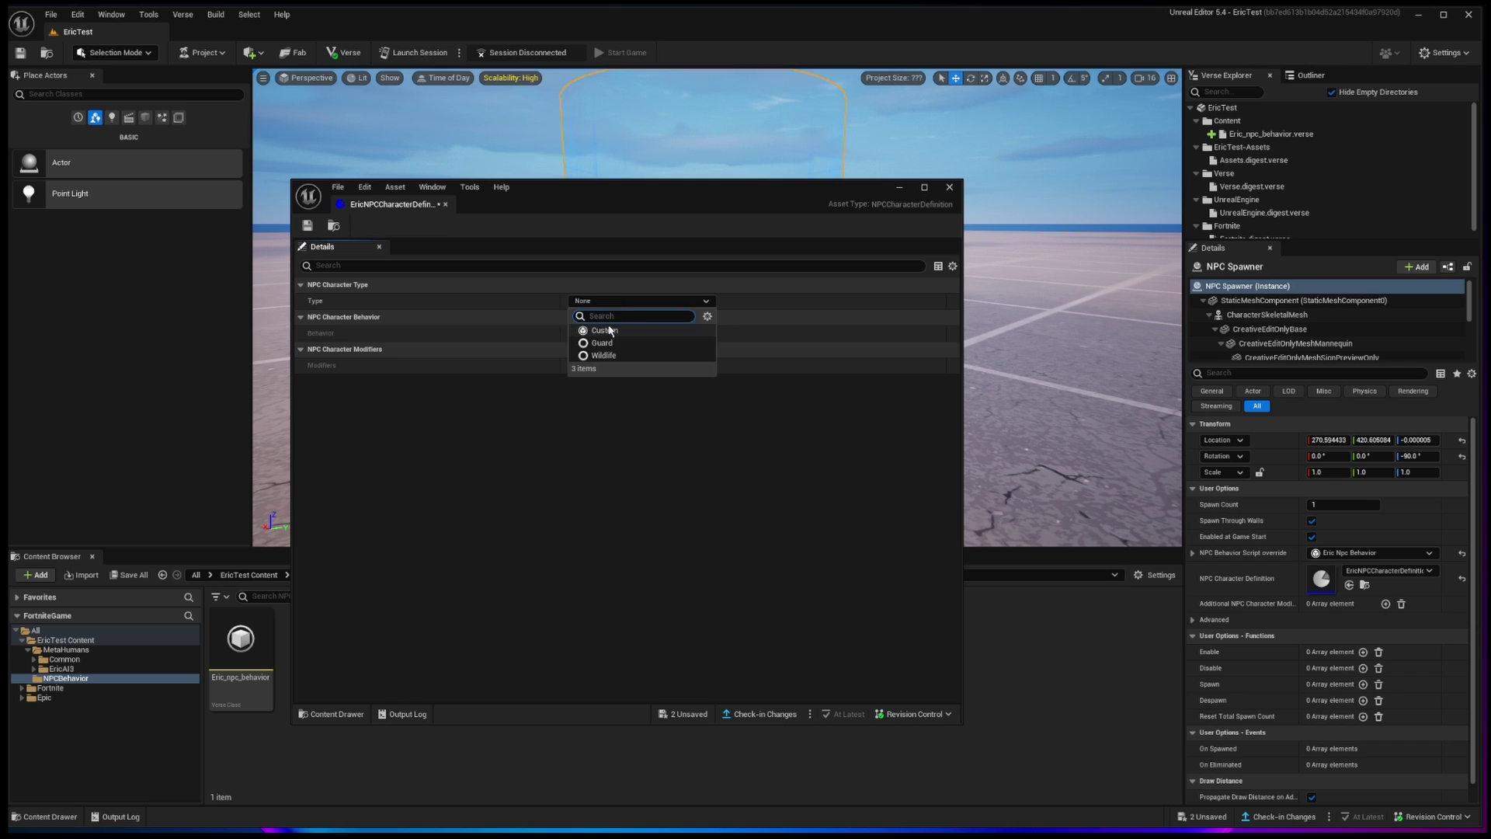
click(610, 331)
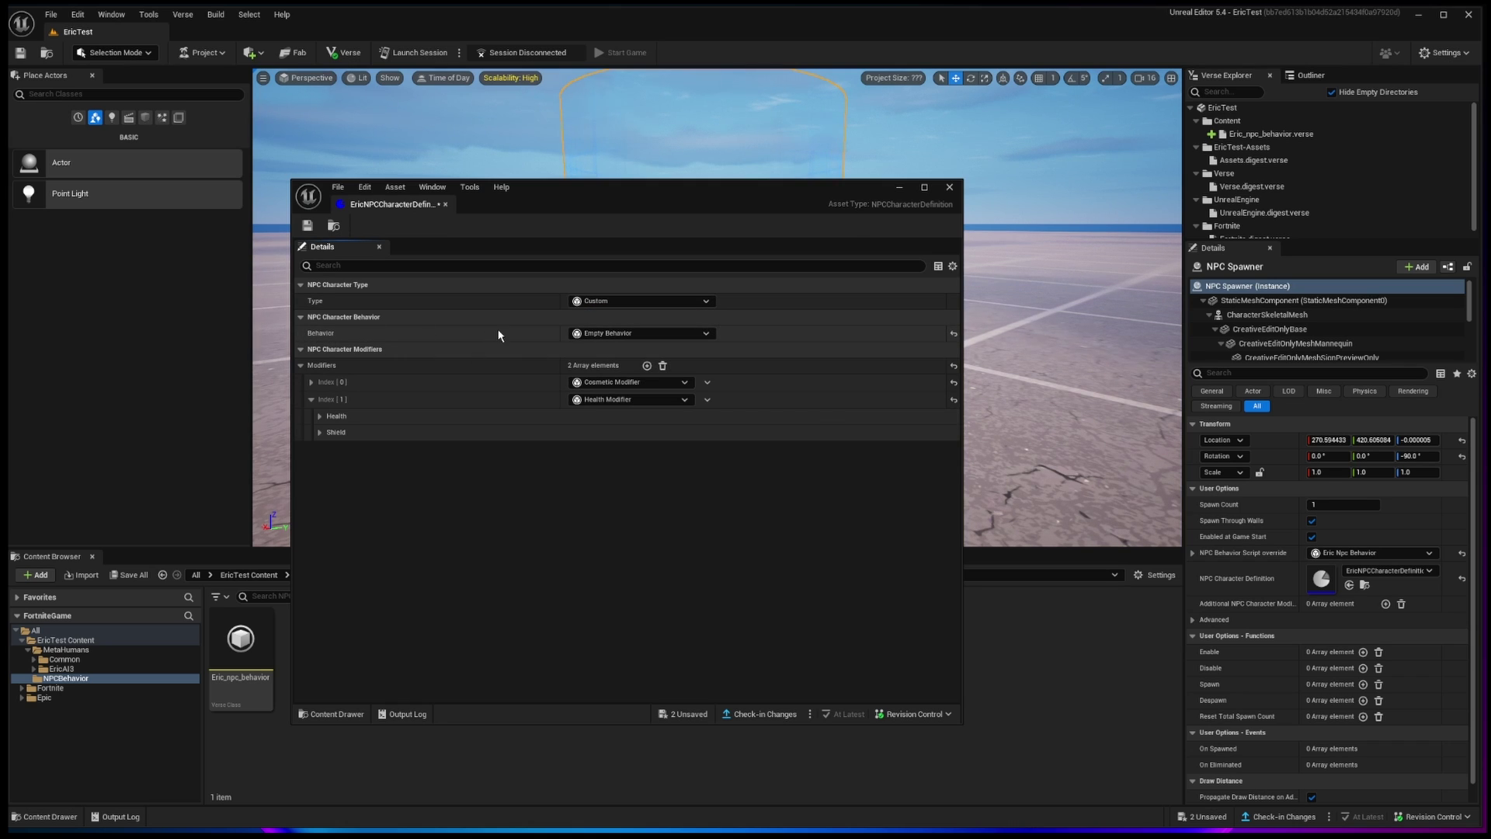
Set the Behavior to Verse Behavior with the Eric Npc Behavior script, and save the definition
click(660, 333)
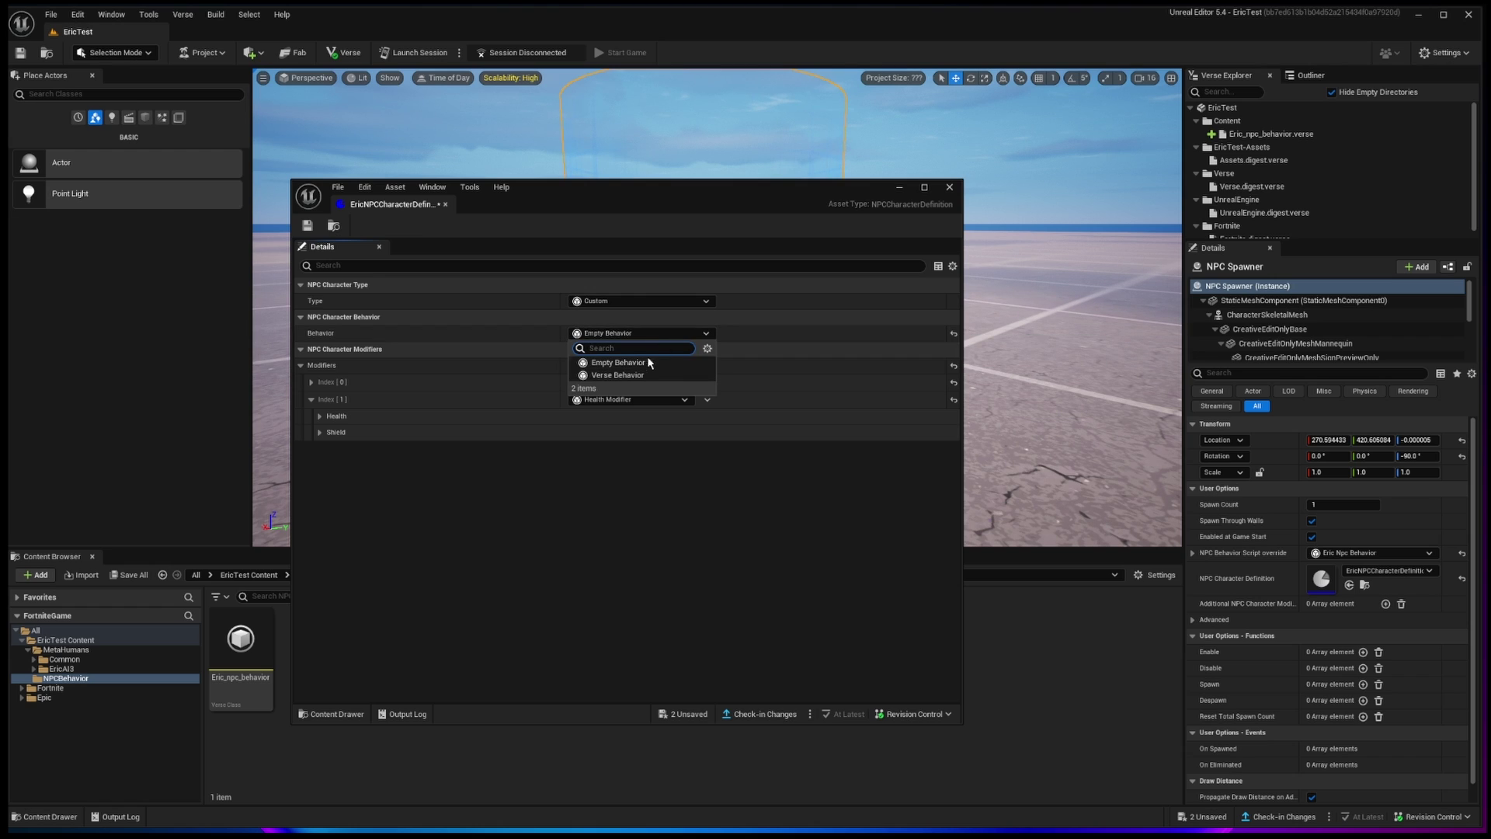
click(622, 362)
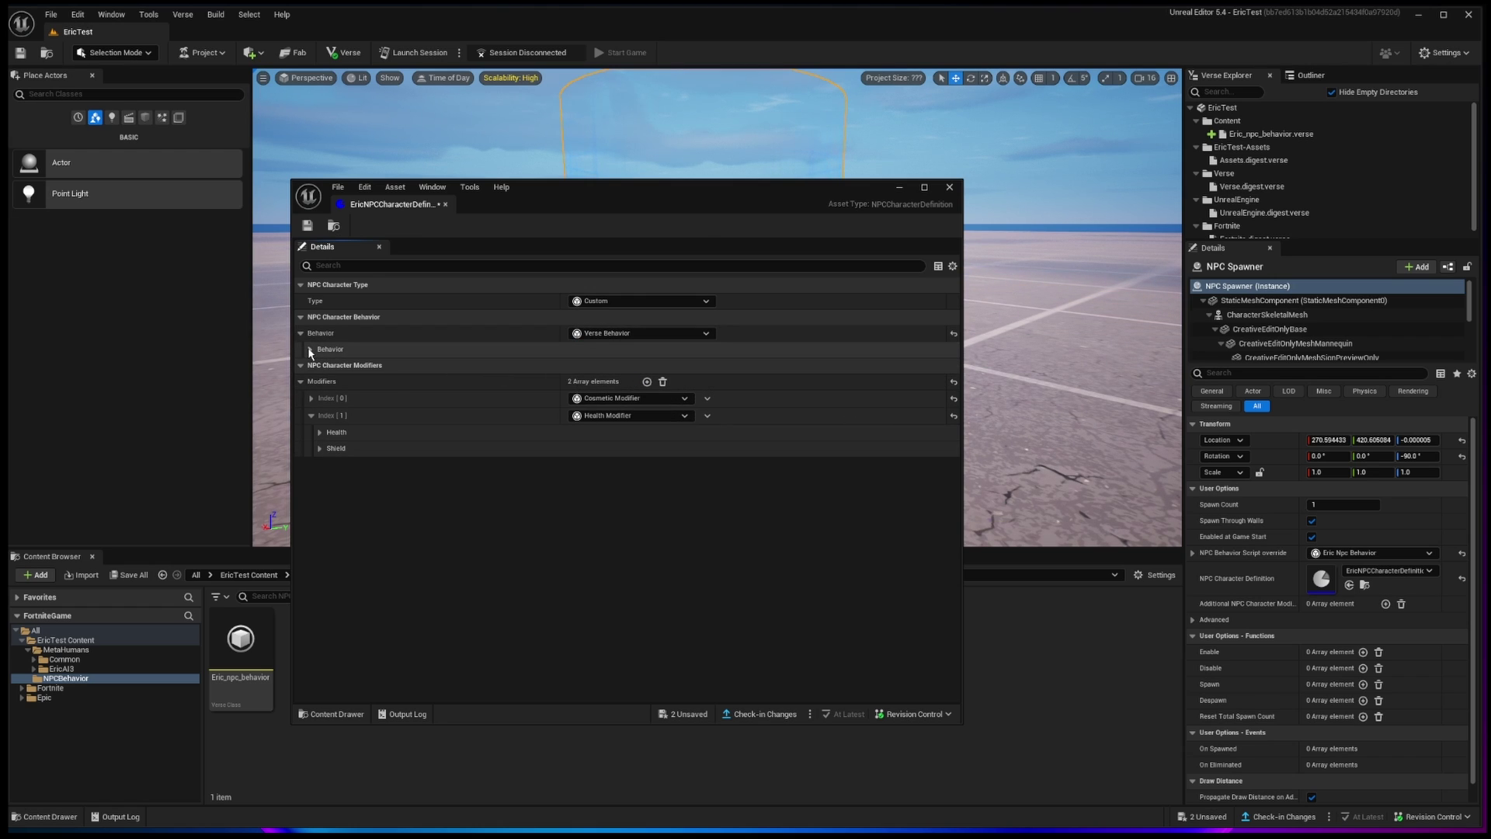
click(309, 349)
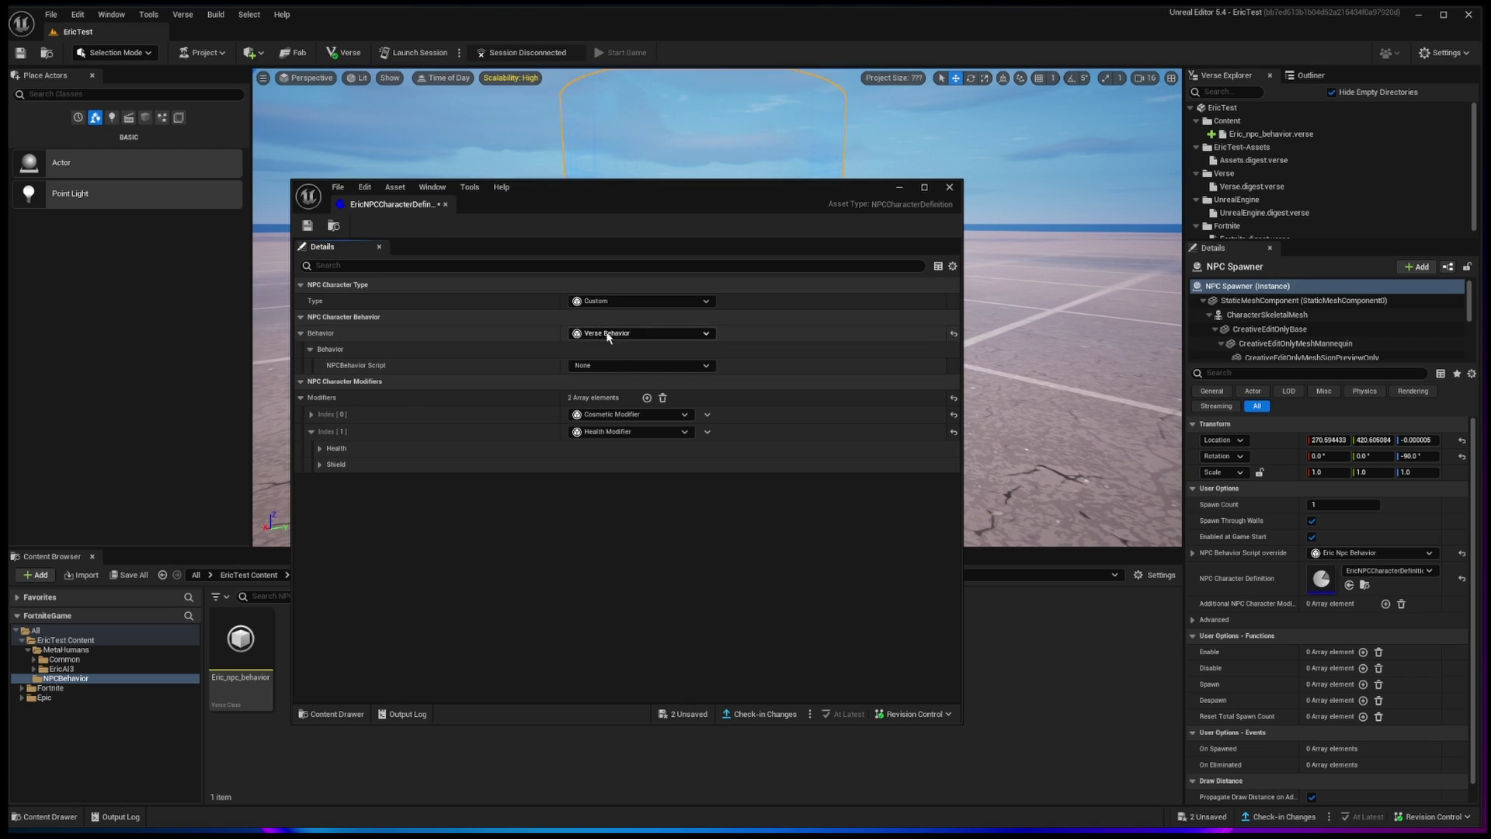
click(637, 366)
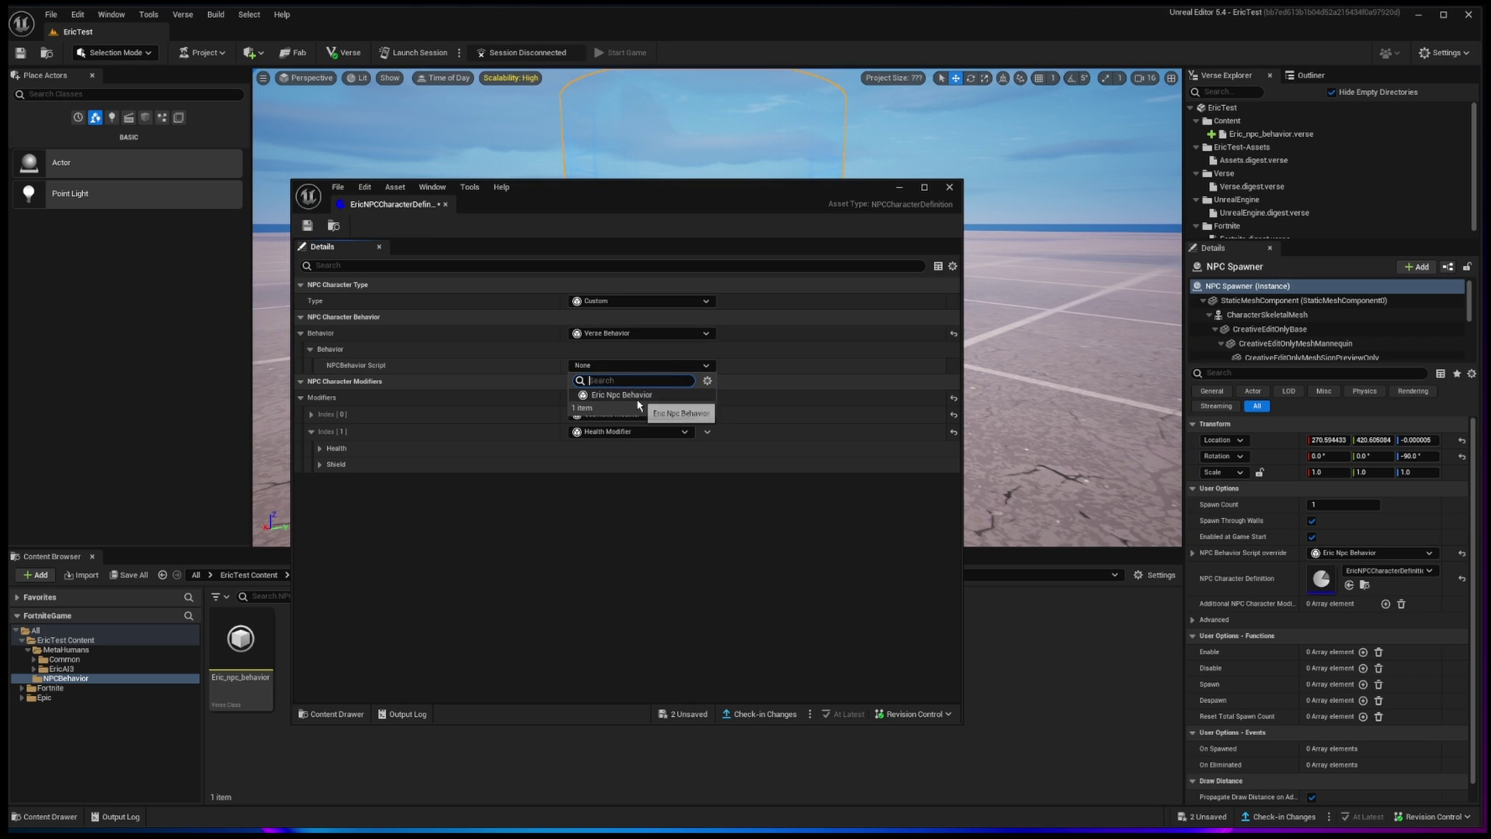
click(638, 397)
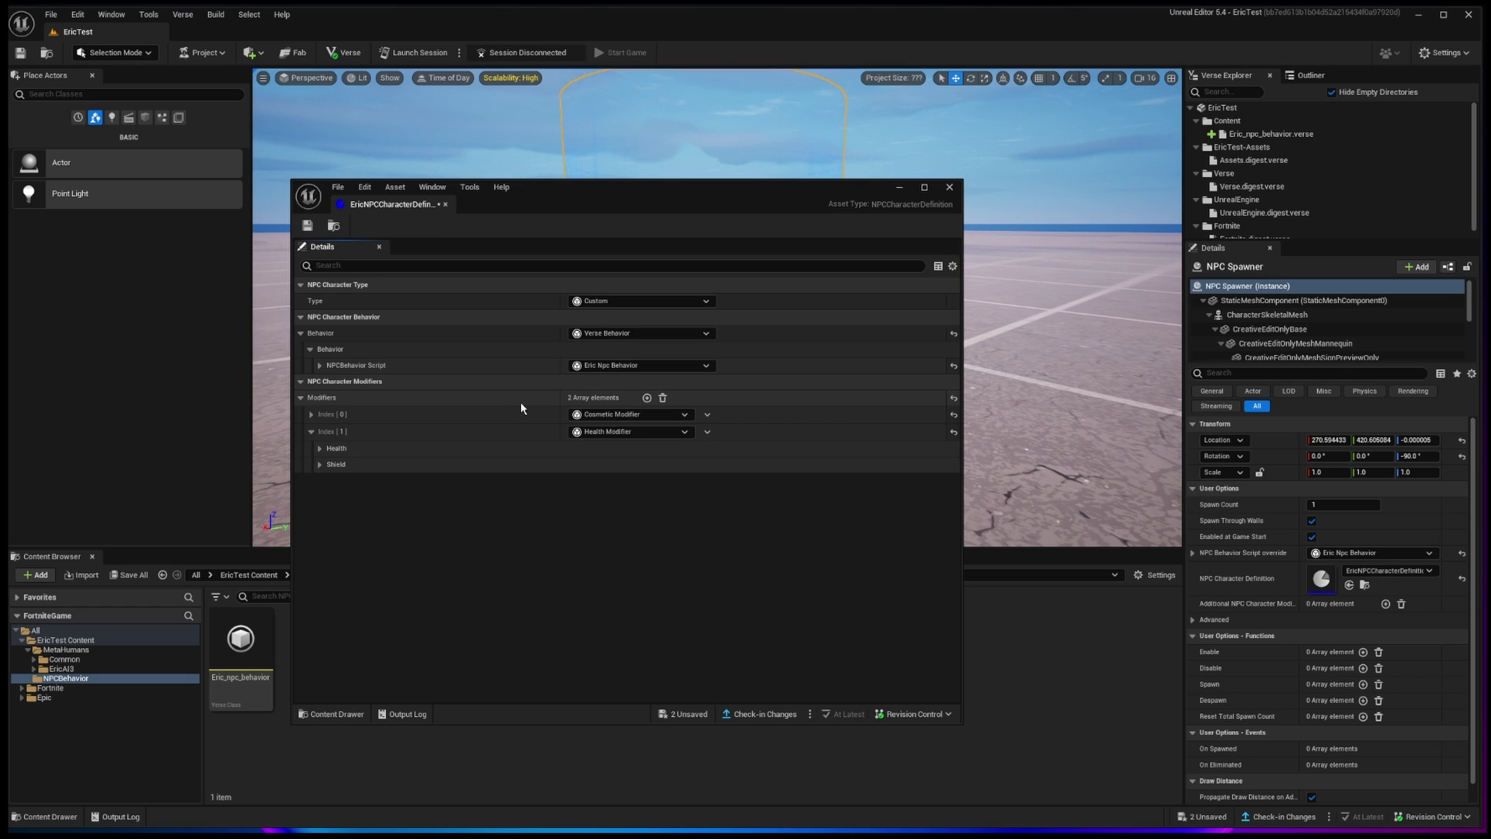
click(307, 226)
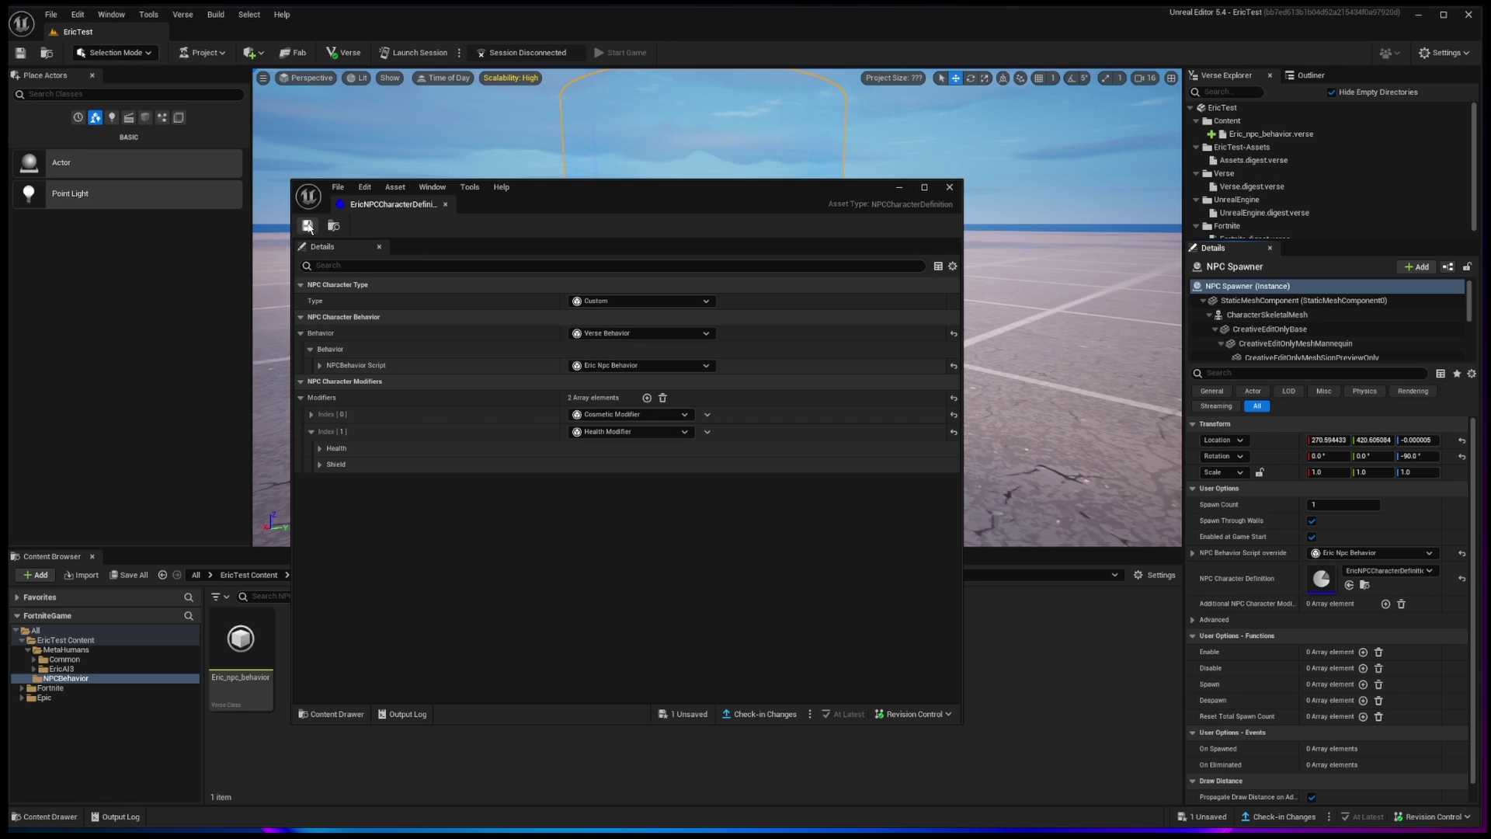
In Index [0] Cosmetic, use Custom Character BP_EricAI3 with AnimPreset_MetaHumanLocomotion, then save
click(310, 415)
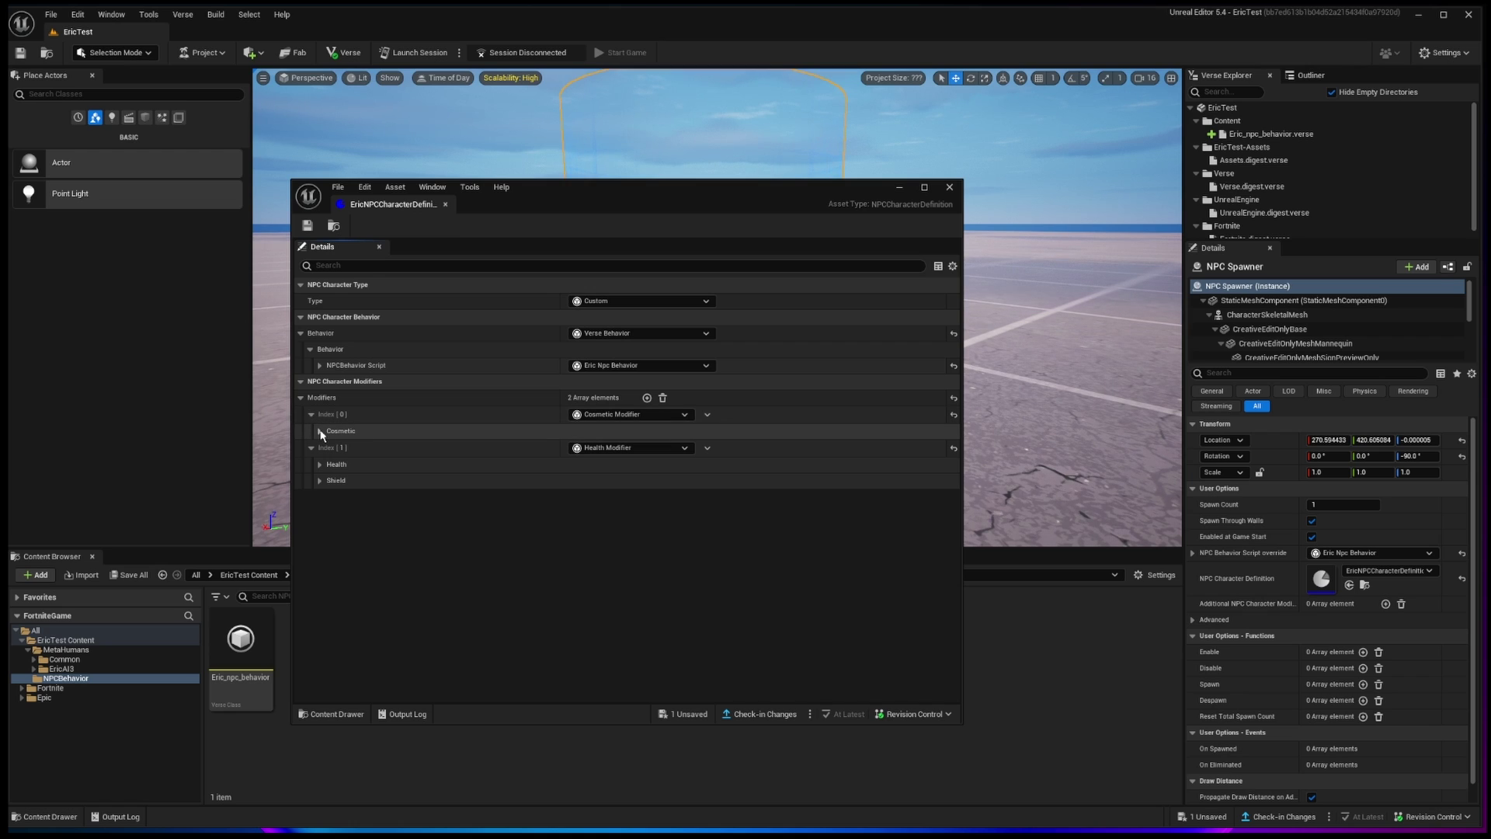
click(320, 432)
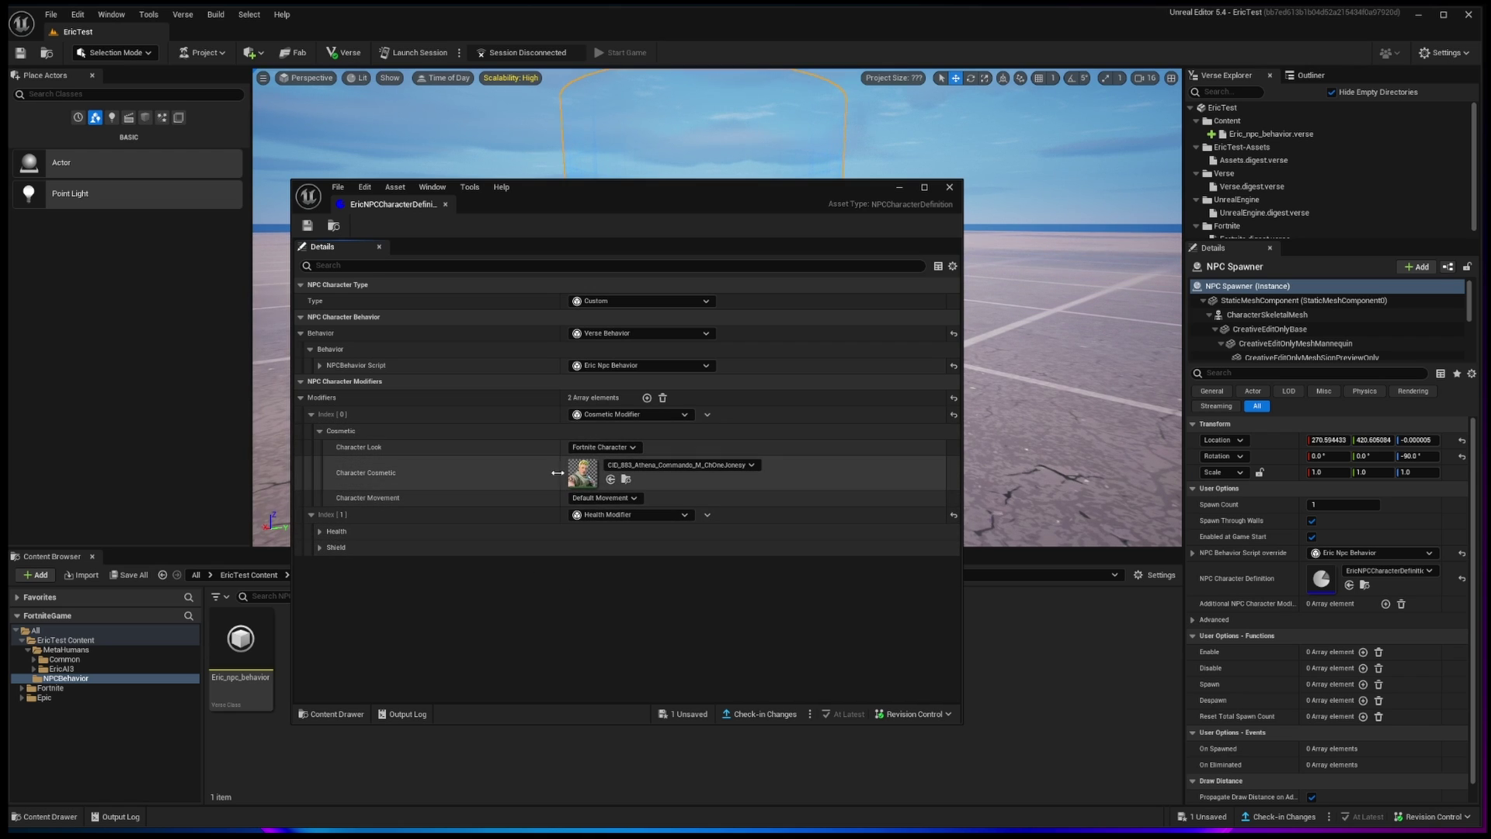
click(614, 448)
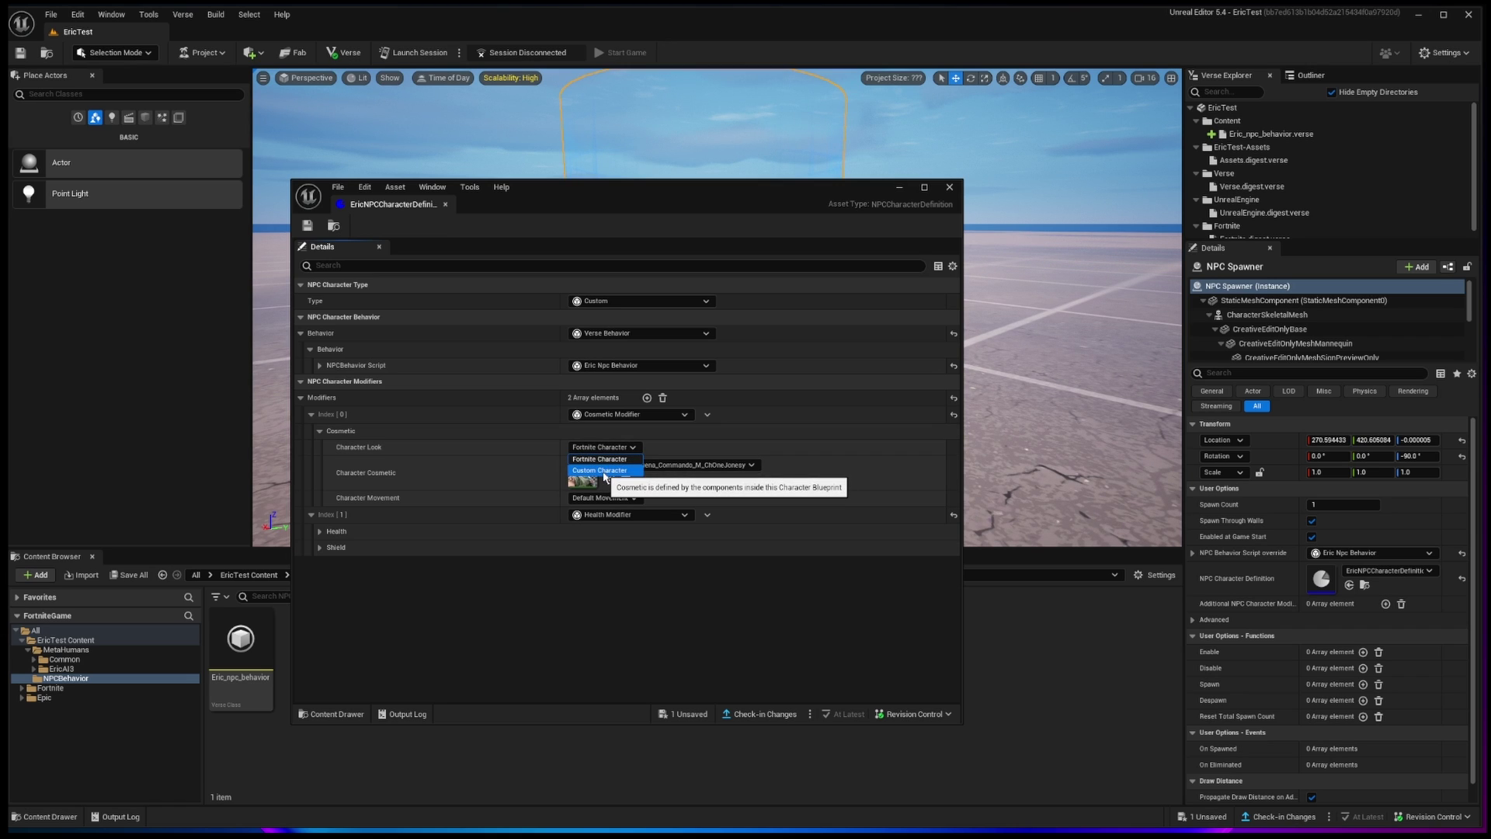
click(603, 470)
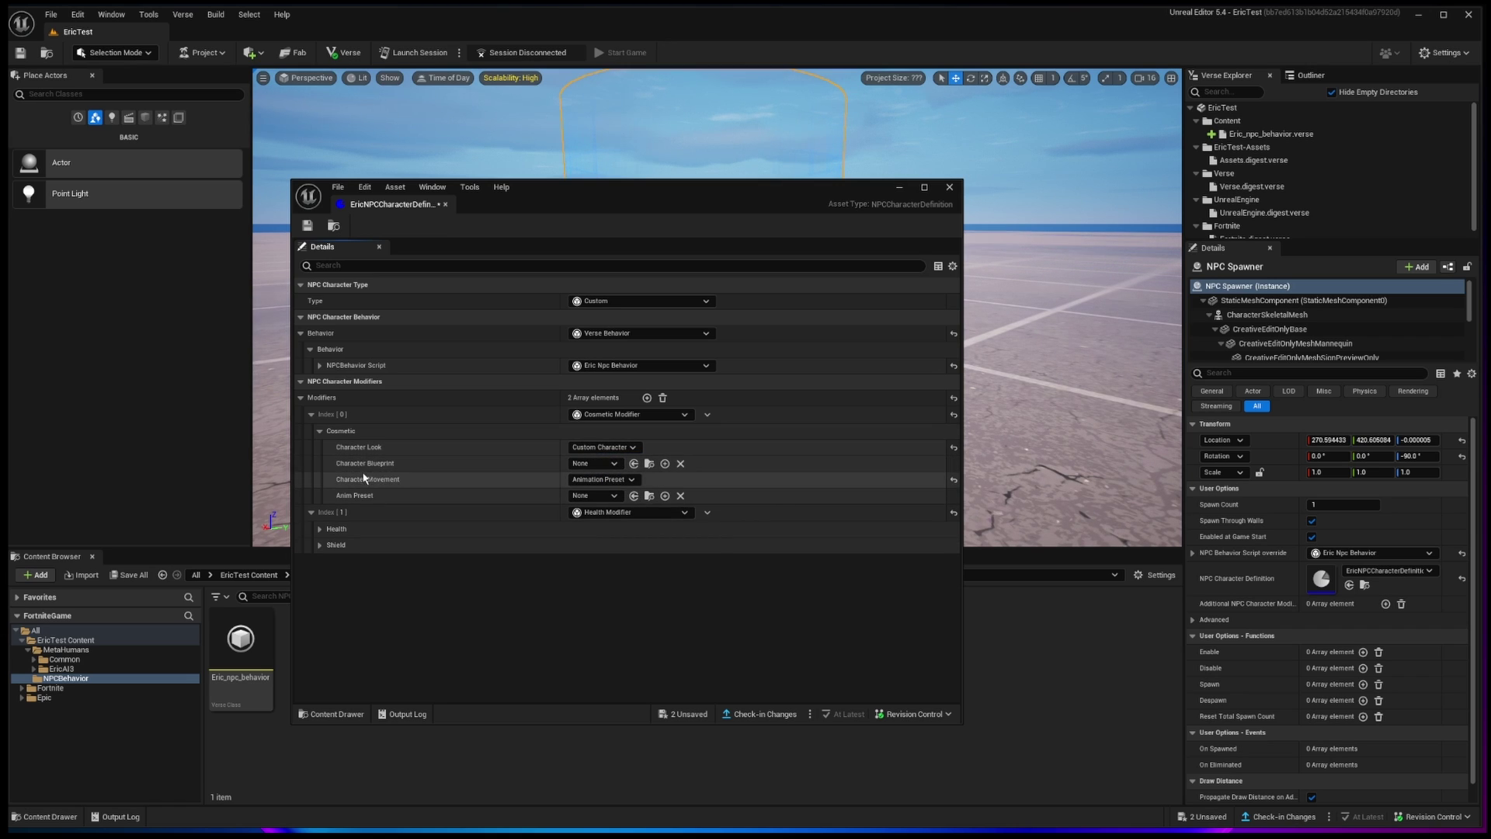
click(615, 465)
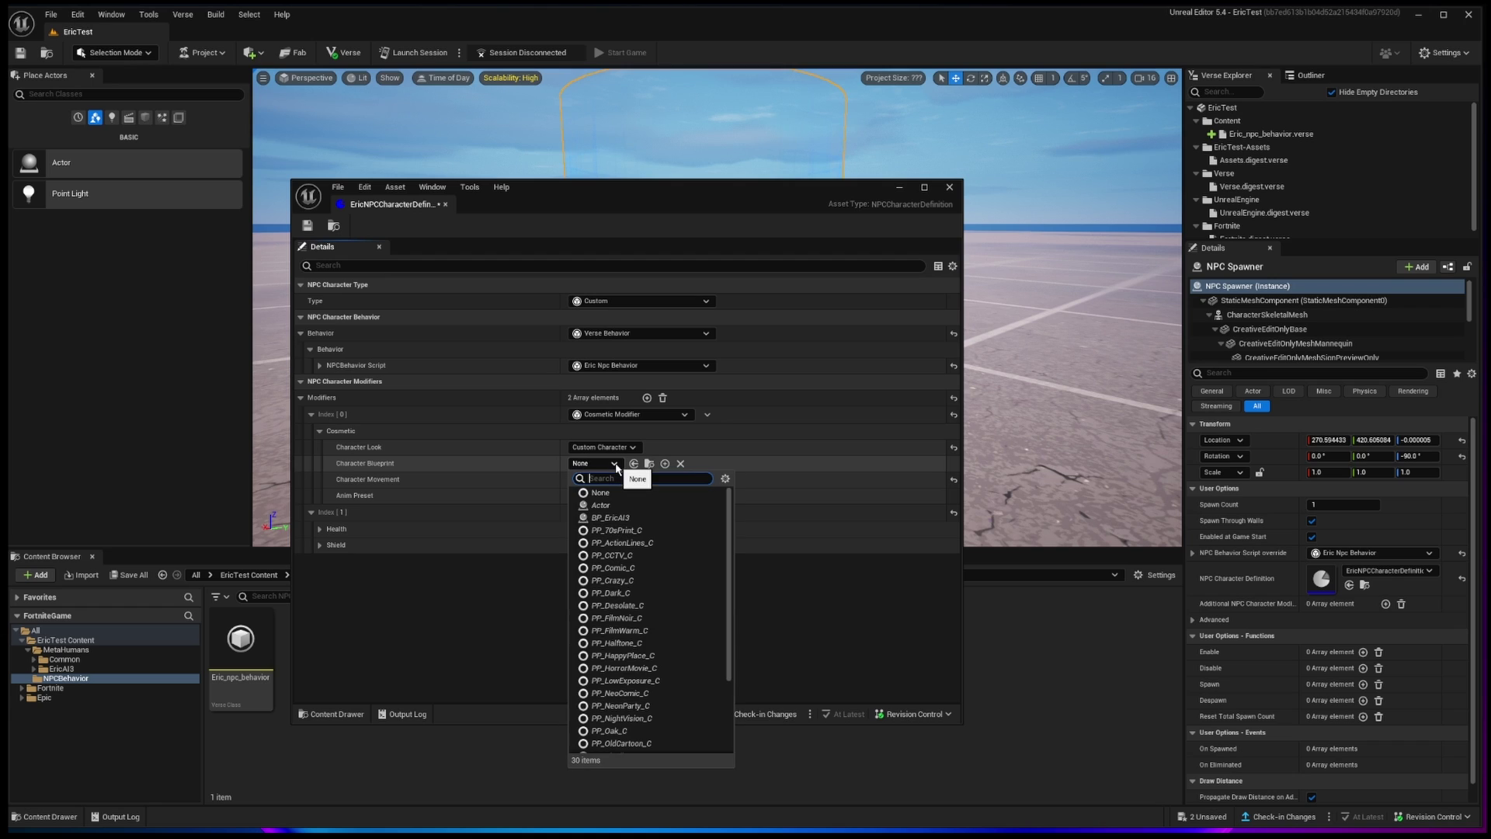
click(611, 517)
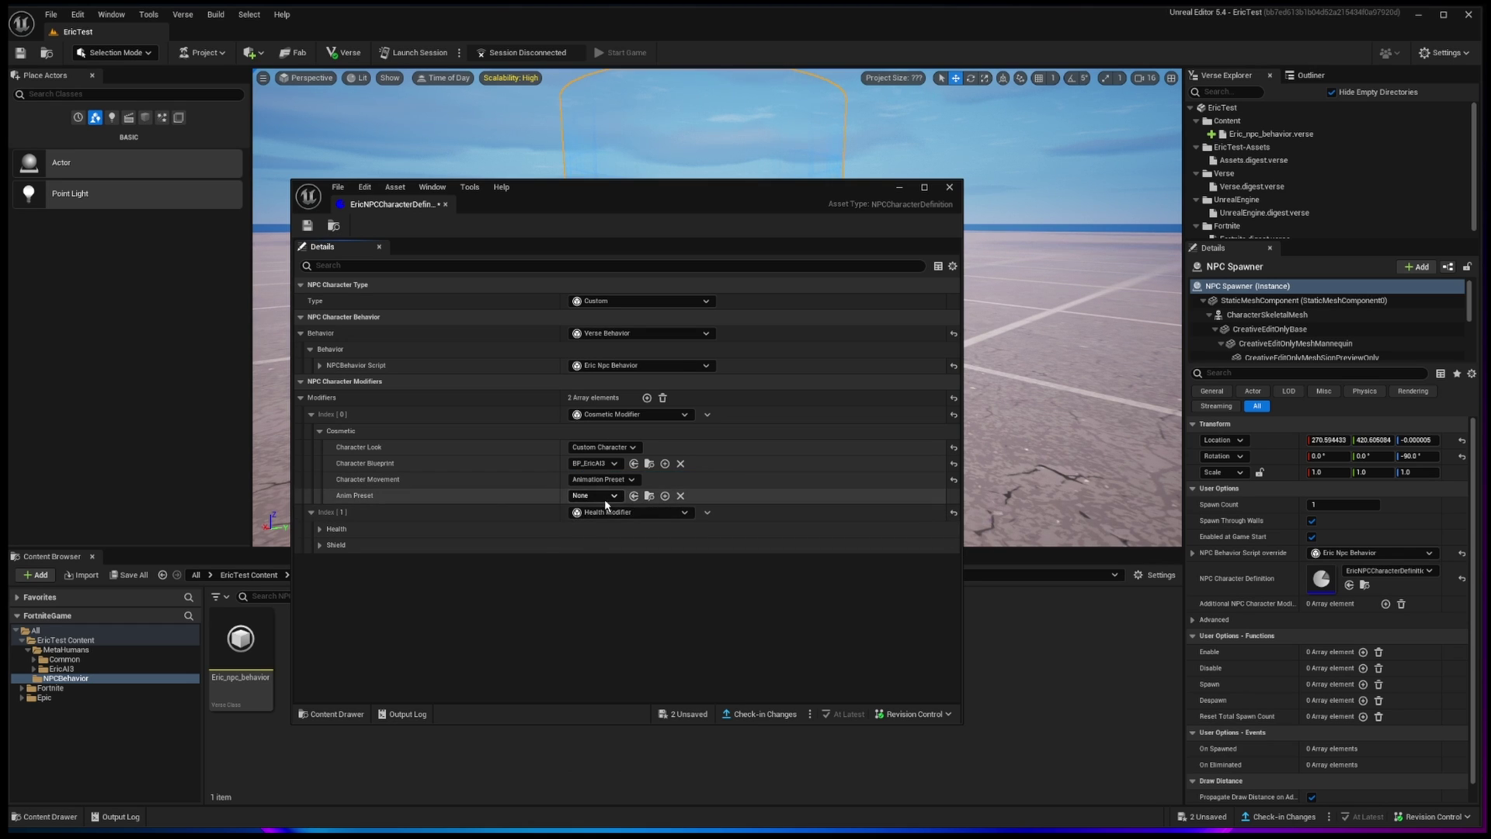
click(613, 496)
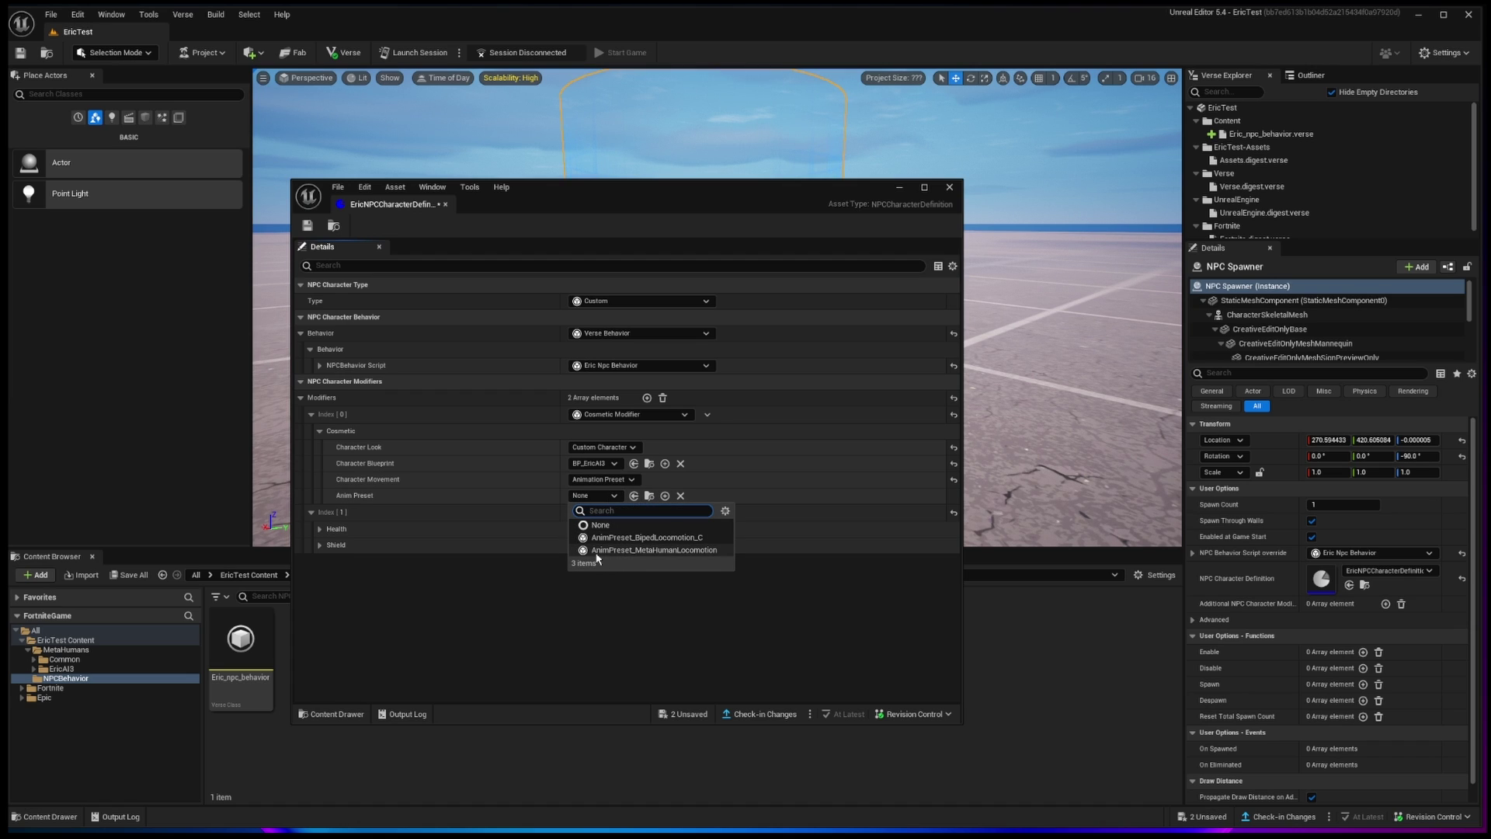
click(694, 550)
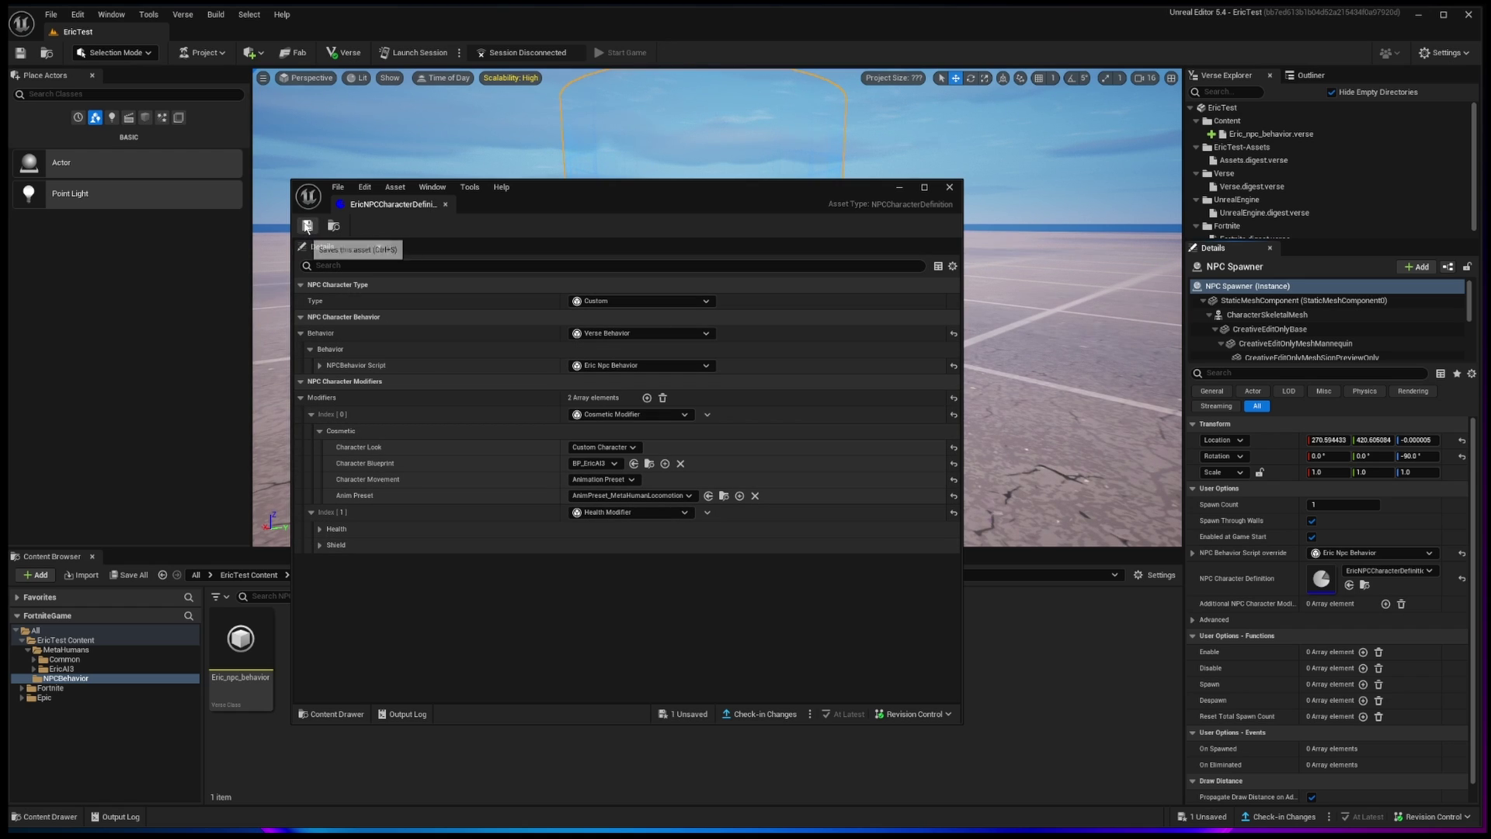
click(308, 226)
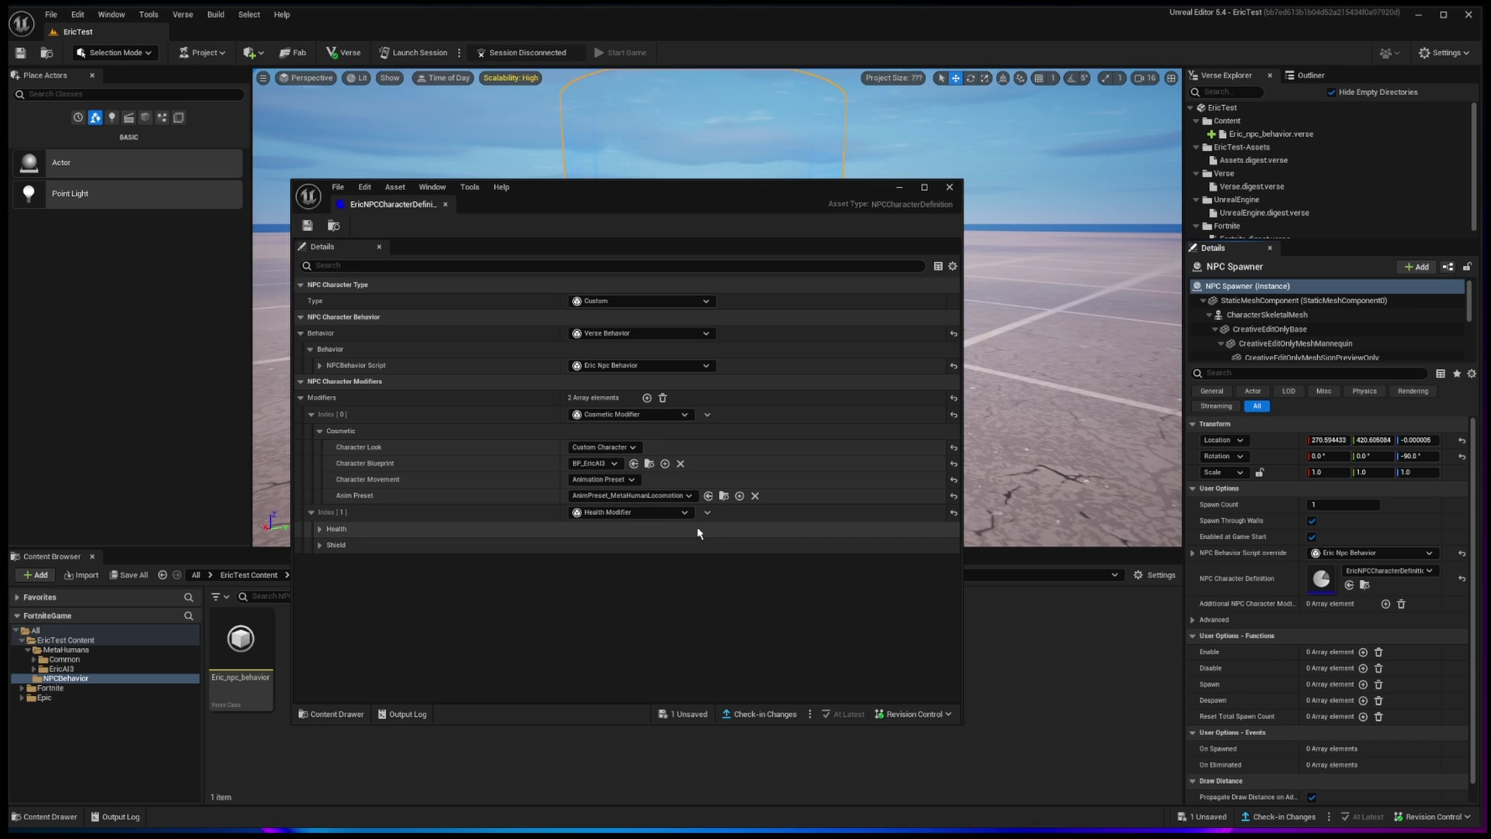
Close the definition editor, launch a session, and Save Selected for the pending assets
click(950, 188)
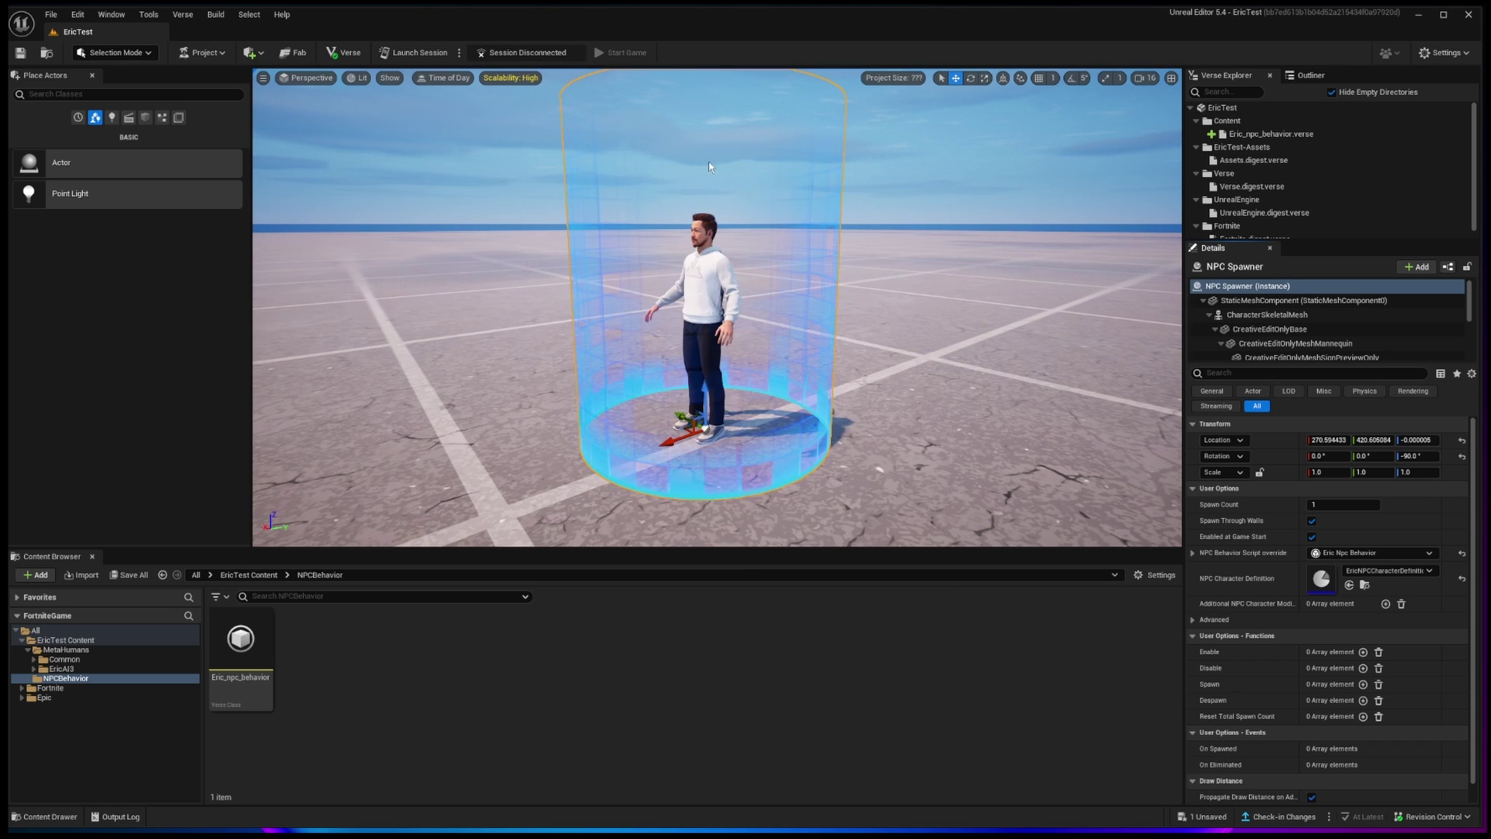
click(419, 52)
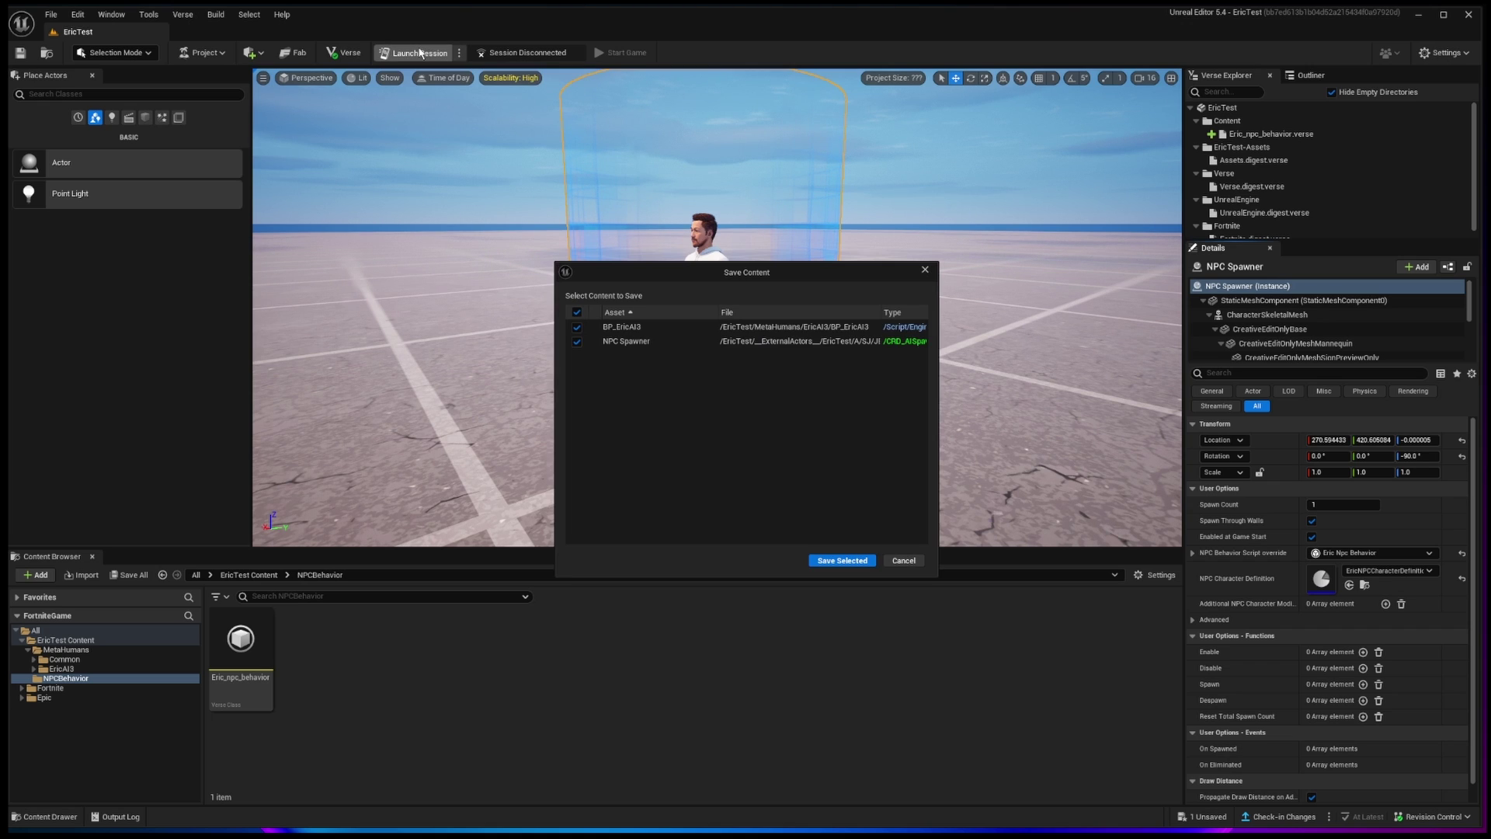
click(839, 561)
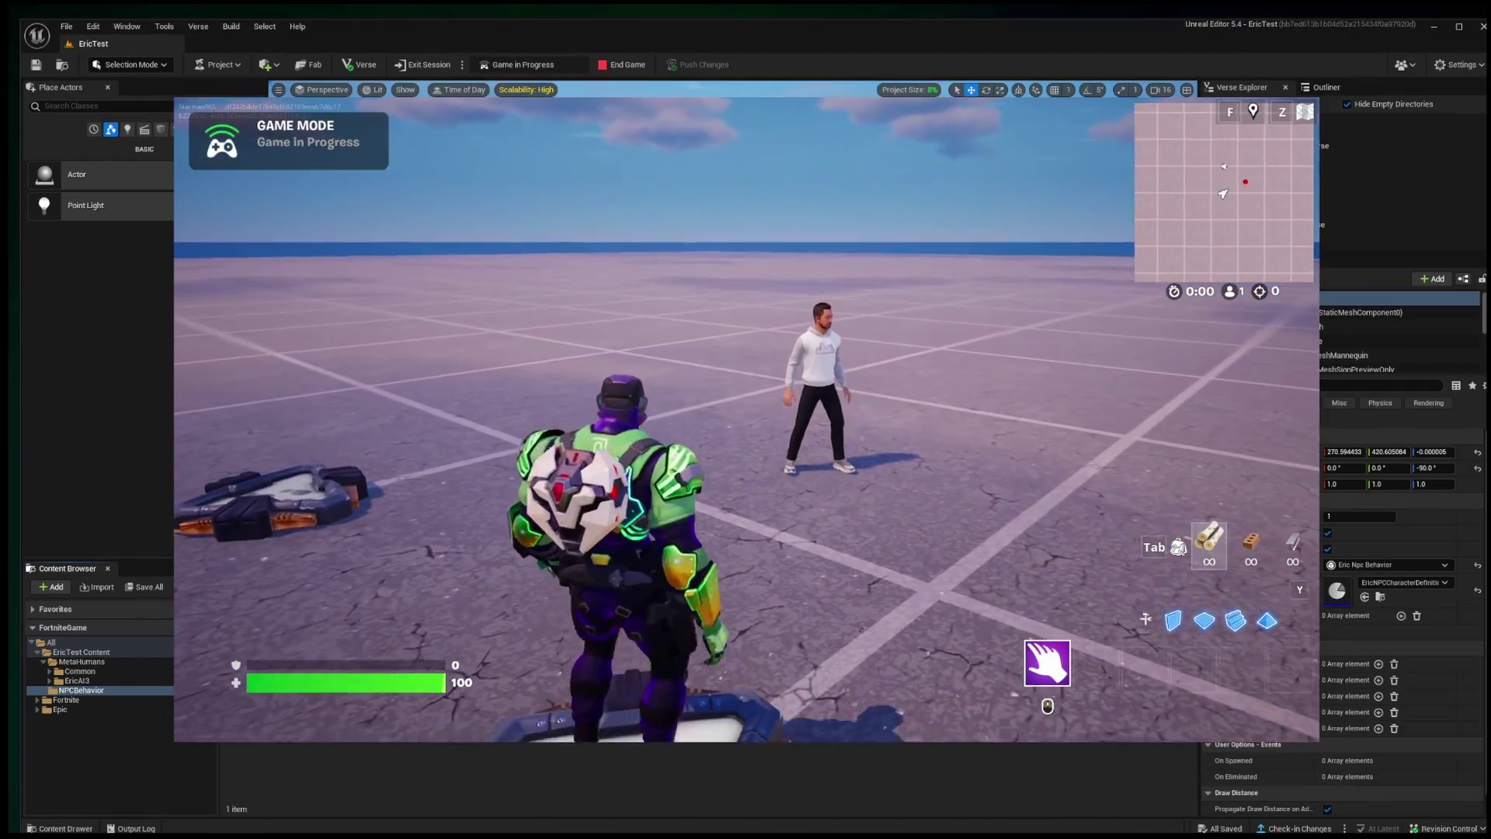
Run the player around the arena with WASD, following the EricAI3 NPC as it walks
key(w)
key(w)
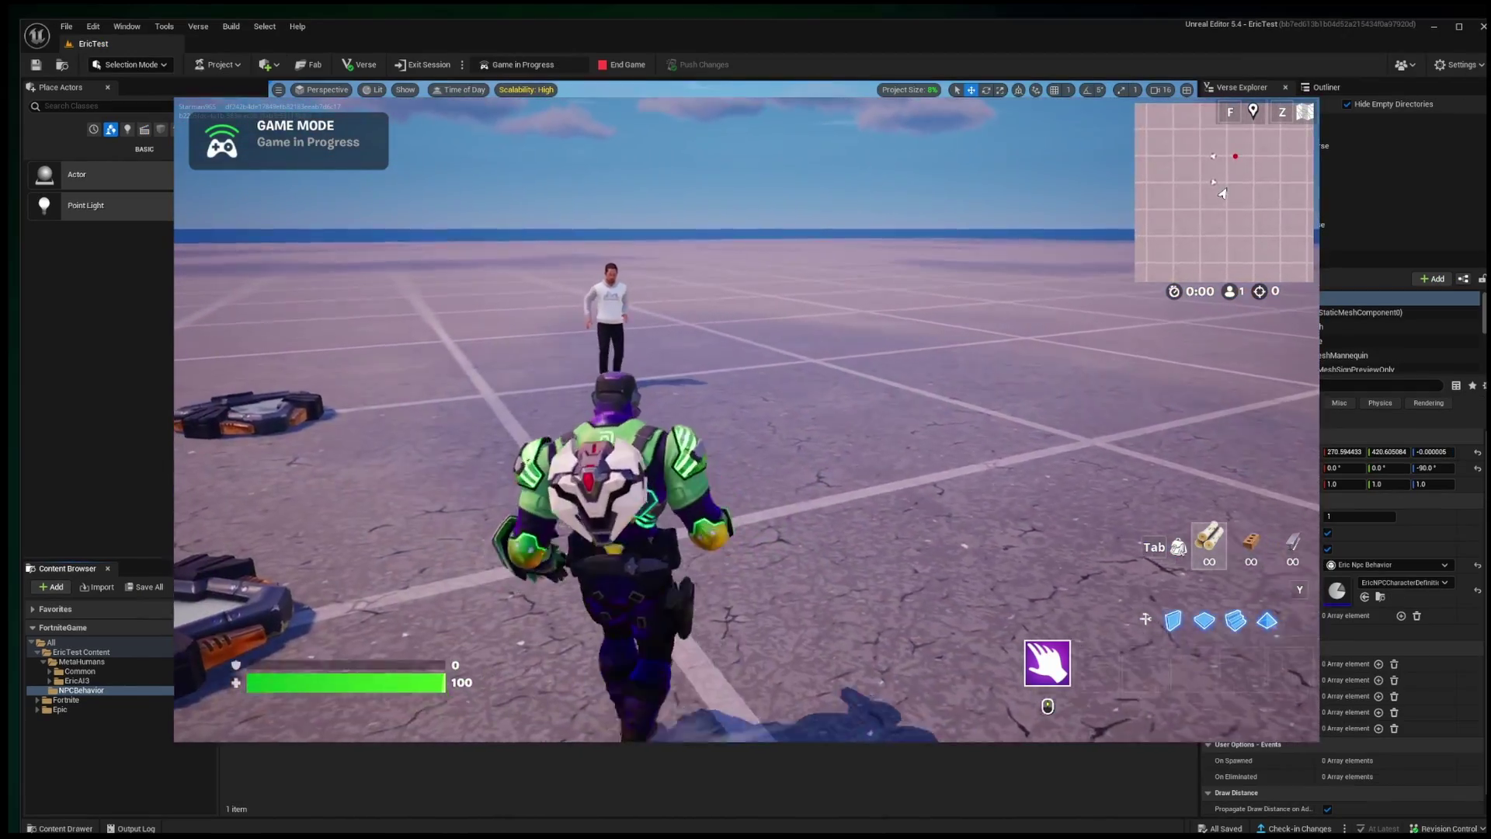
key(w)
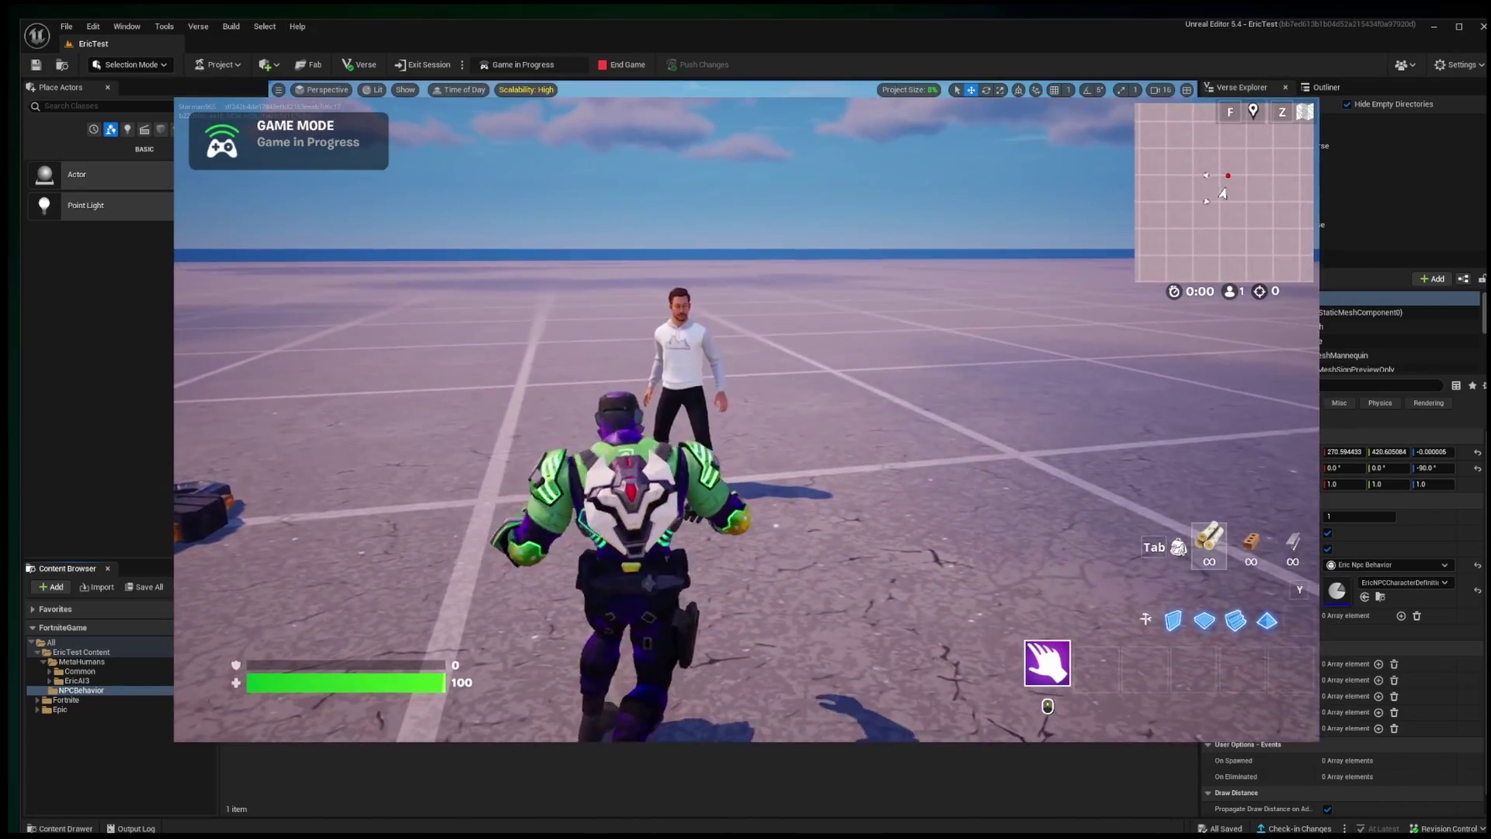
key(w)
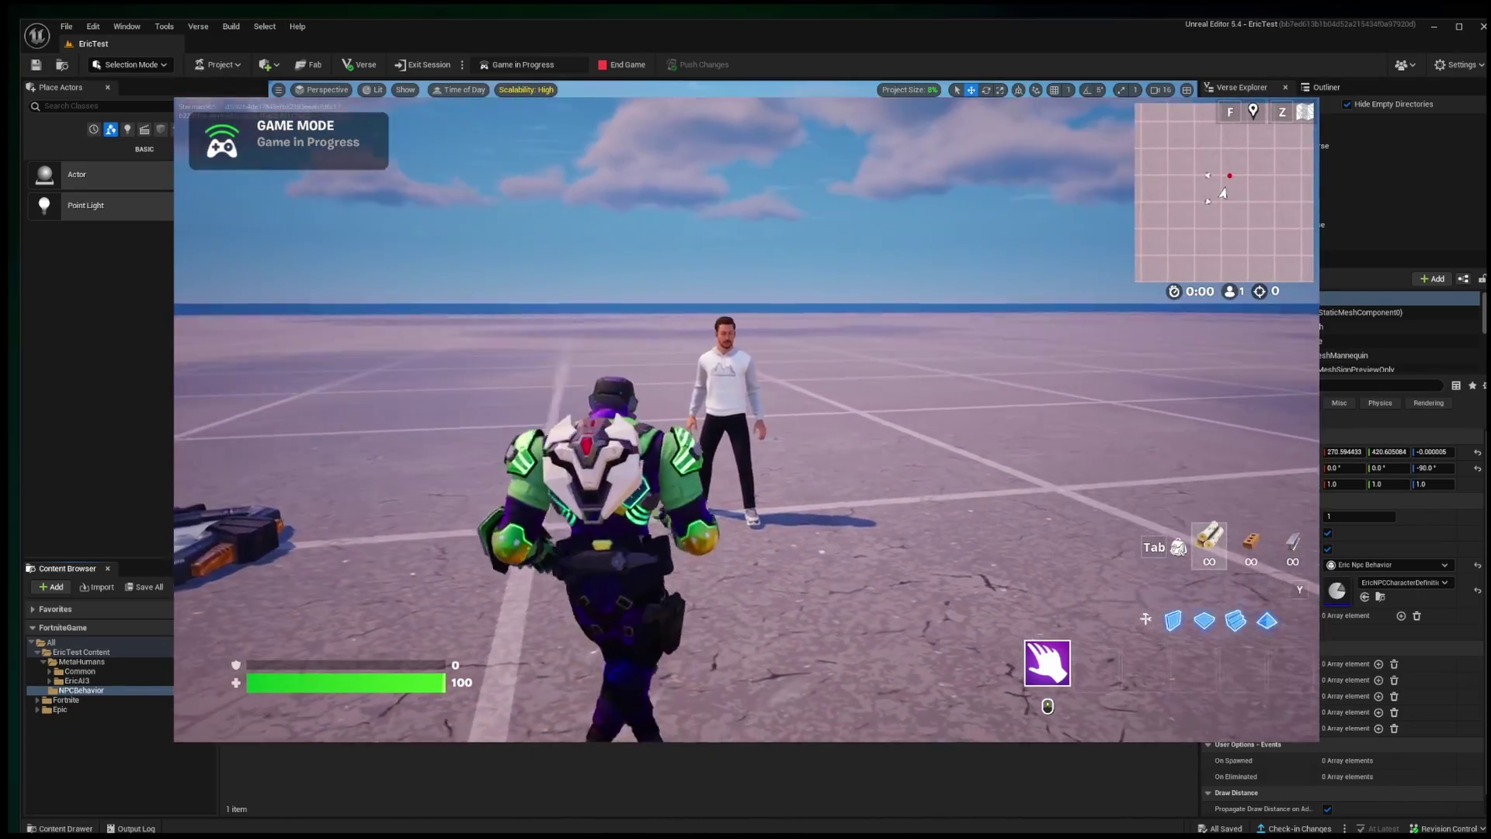
key(d)
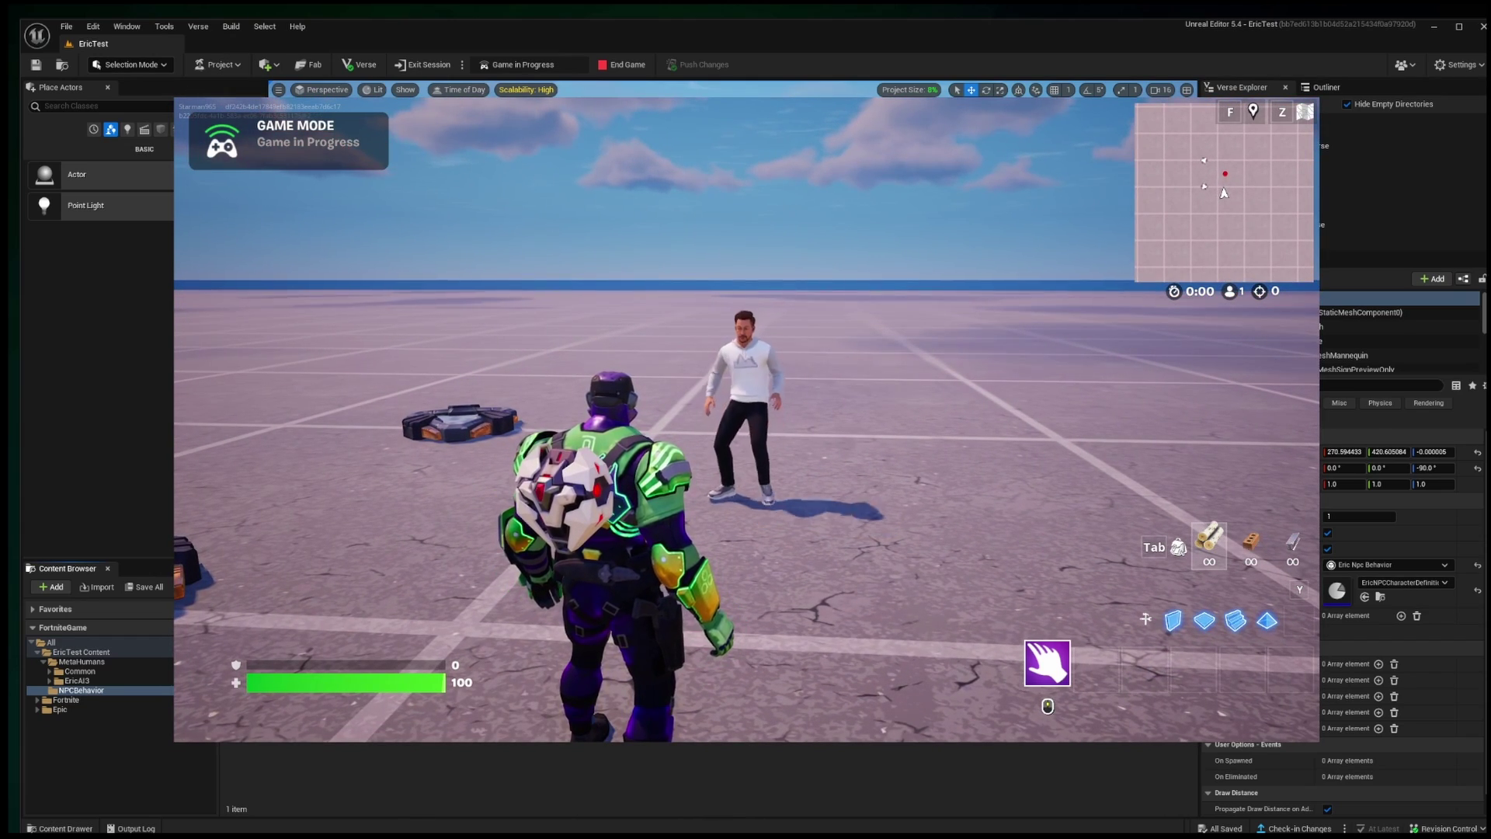
key(s)
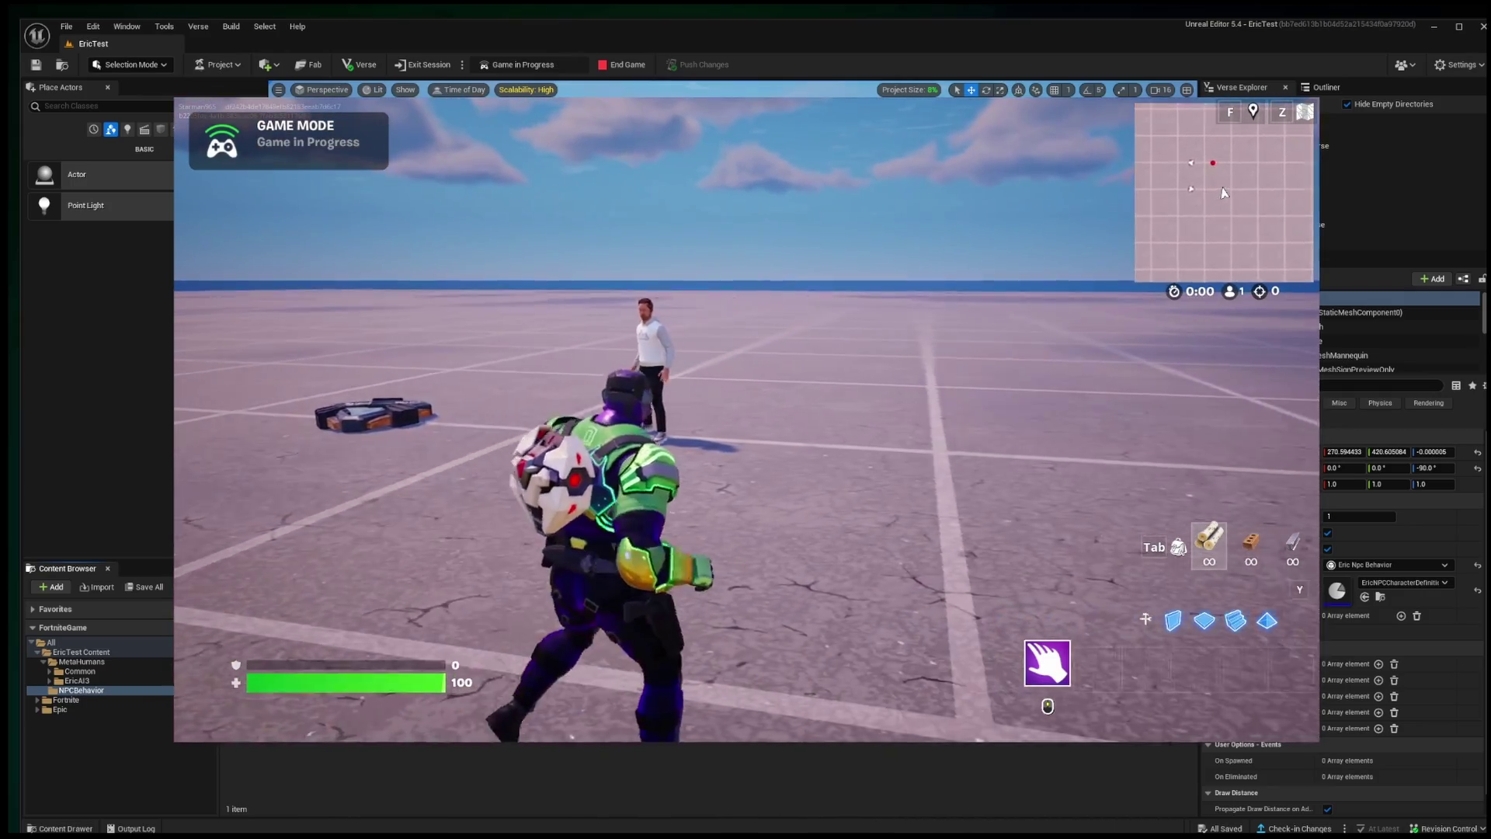
key(w)
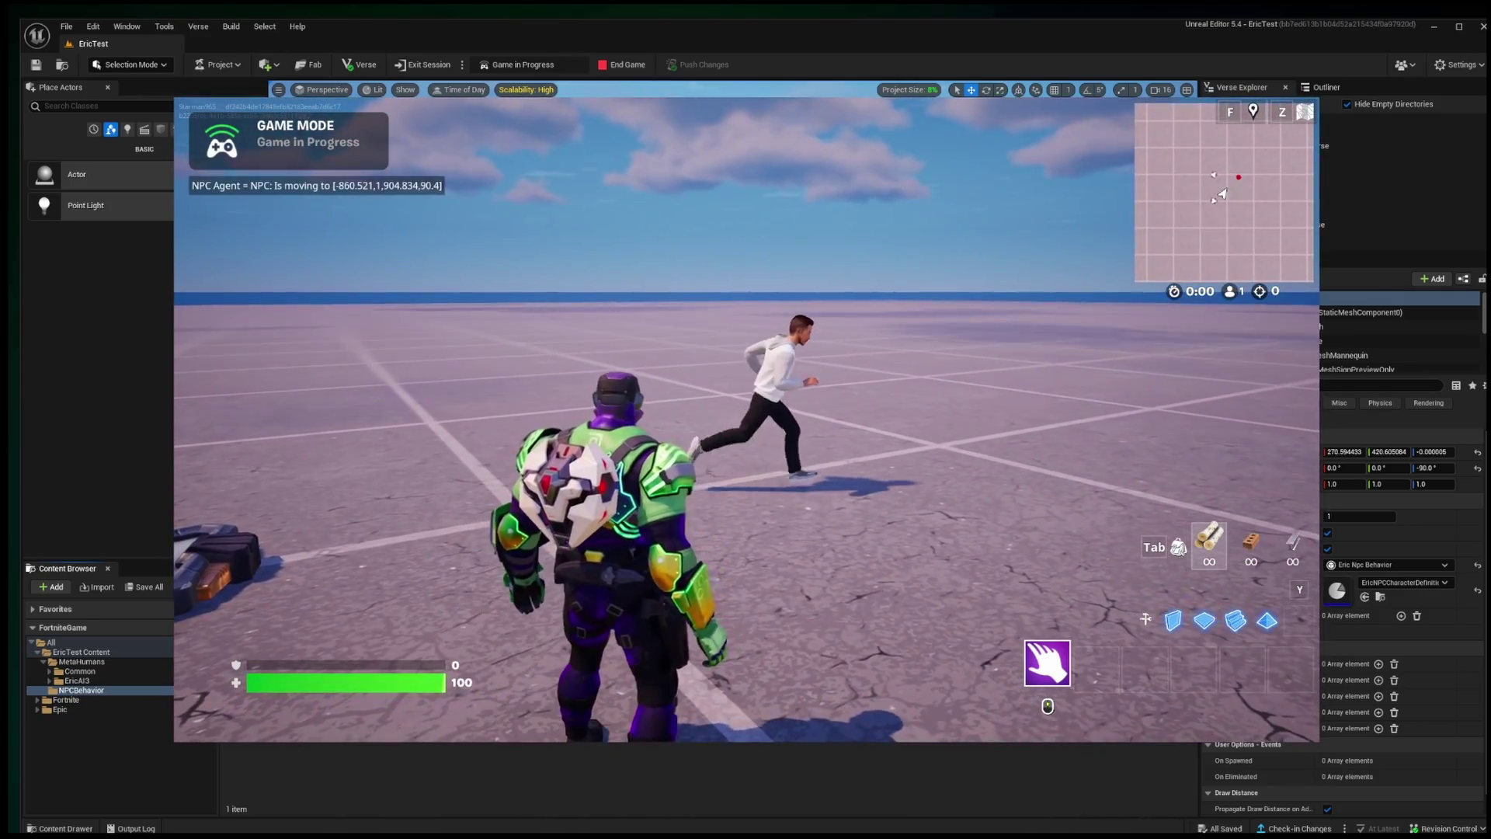
key(w)
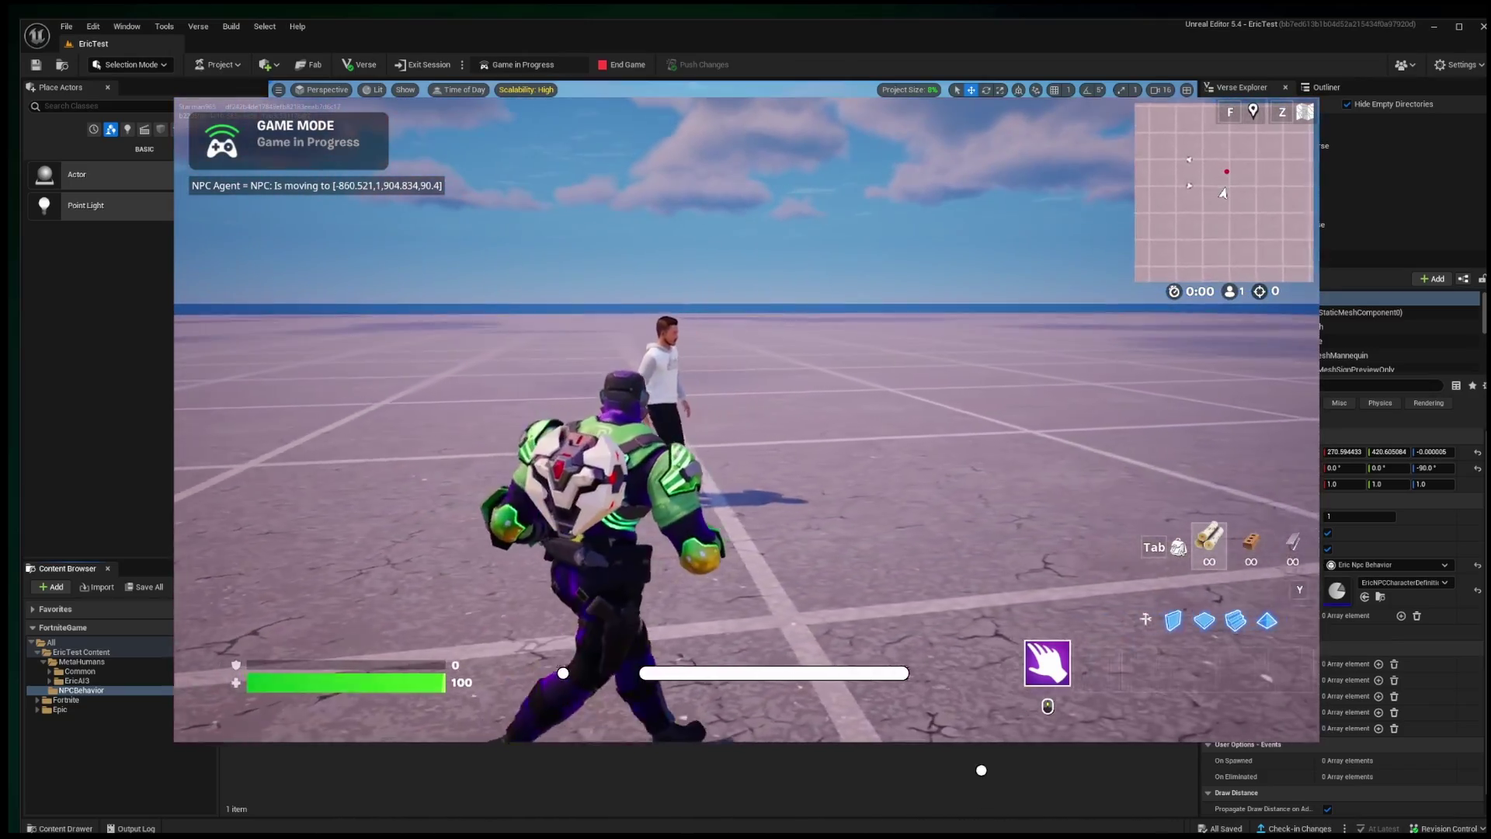
key(w)
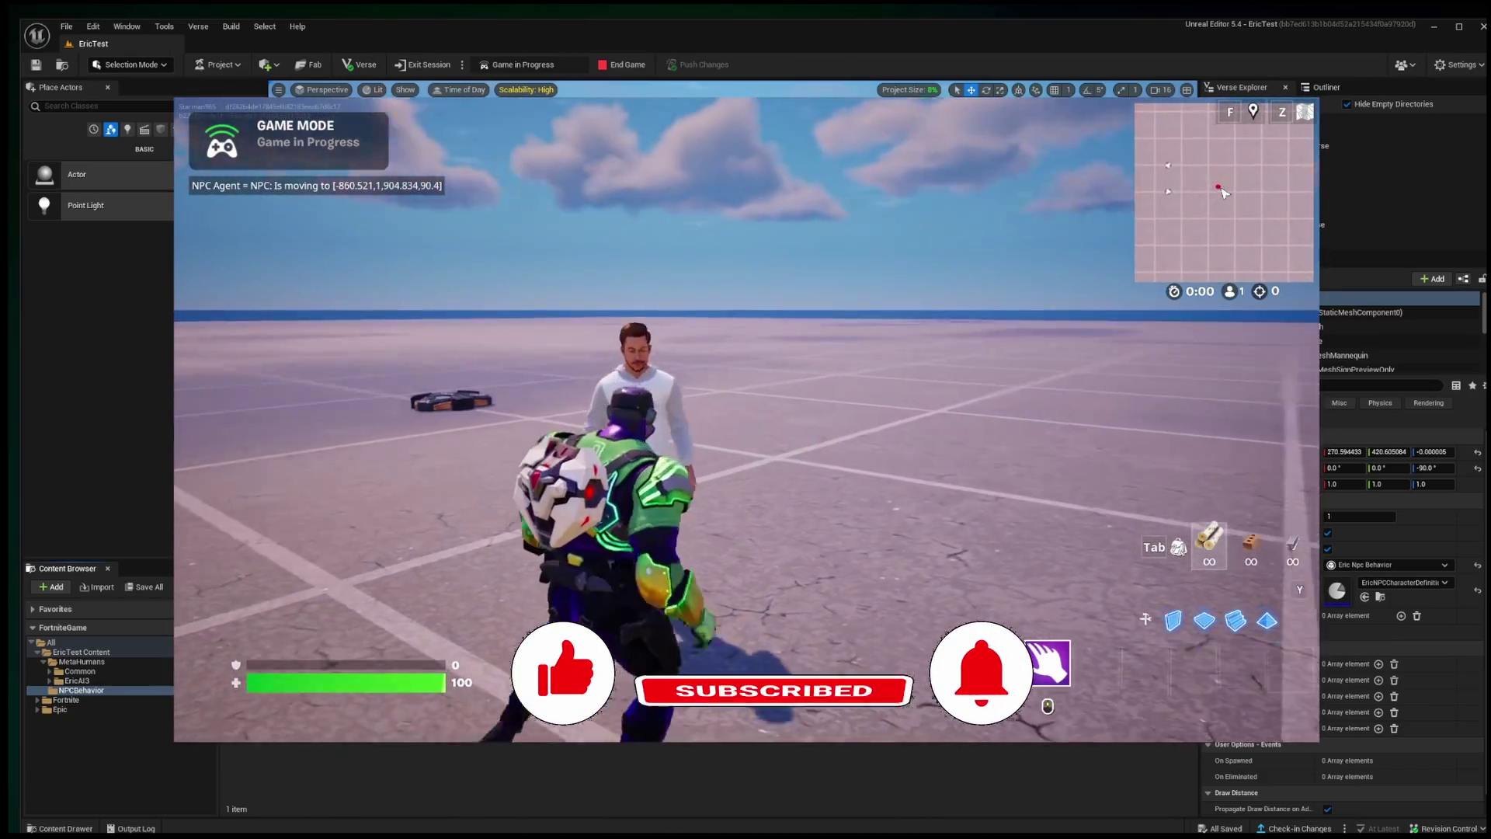
key(w)
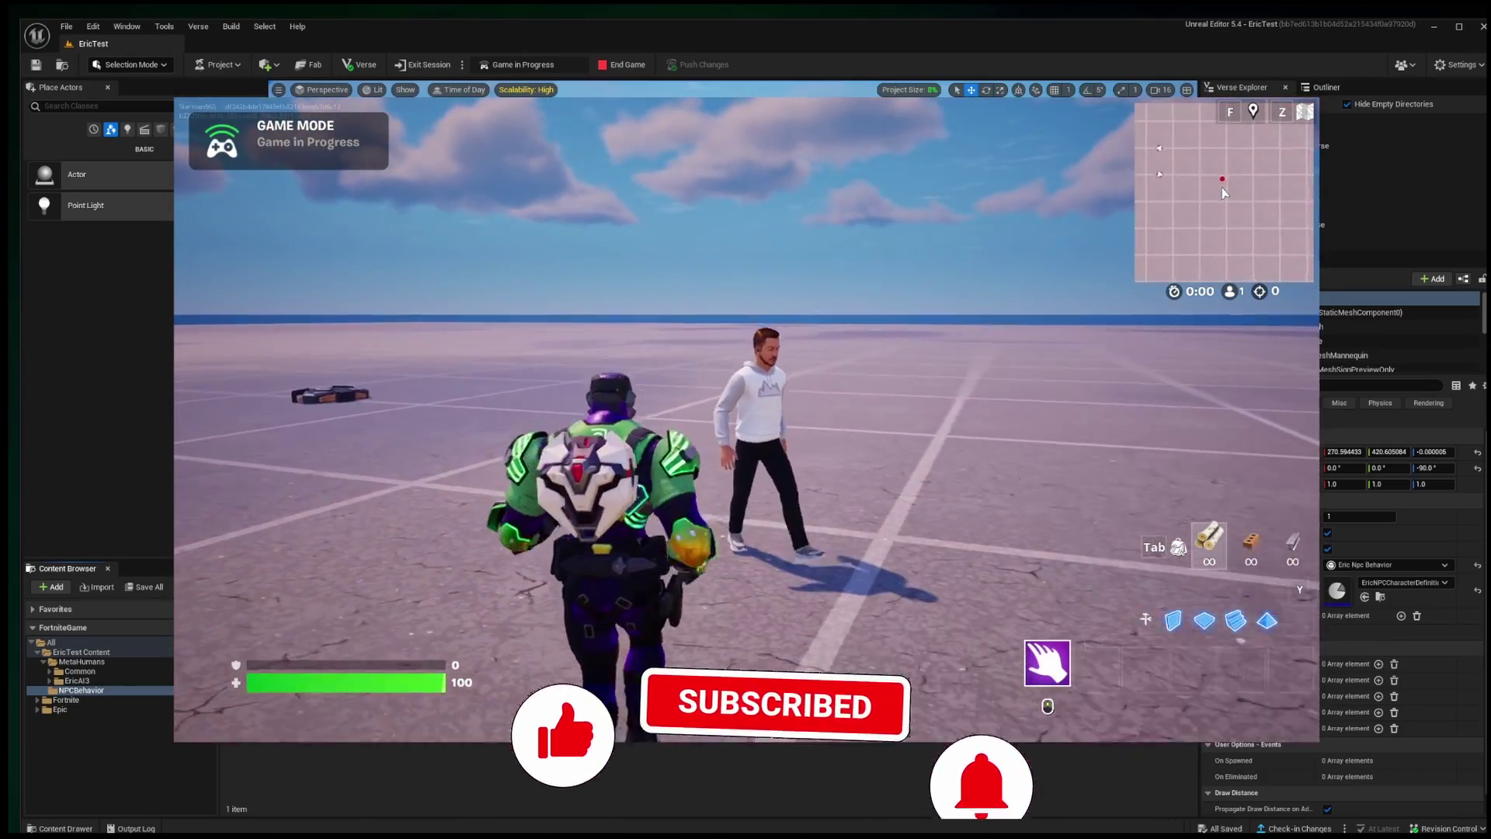
key(w)
key(w)
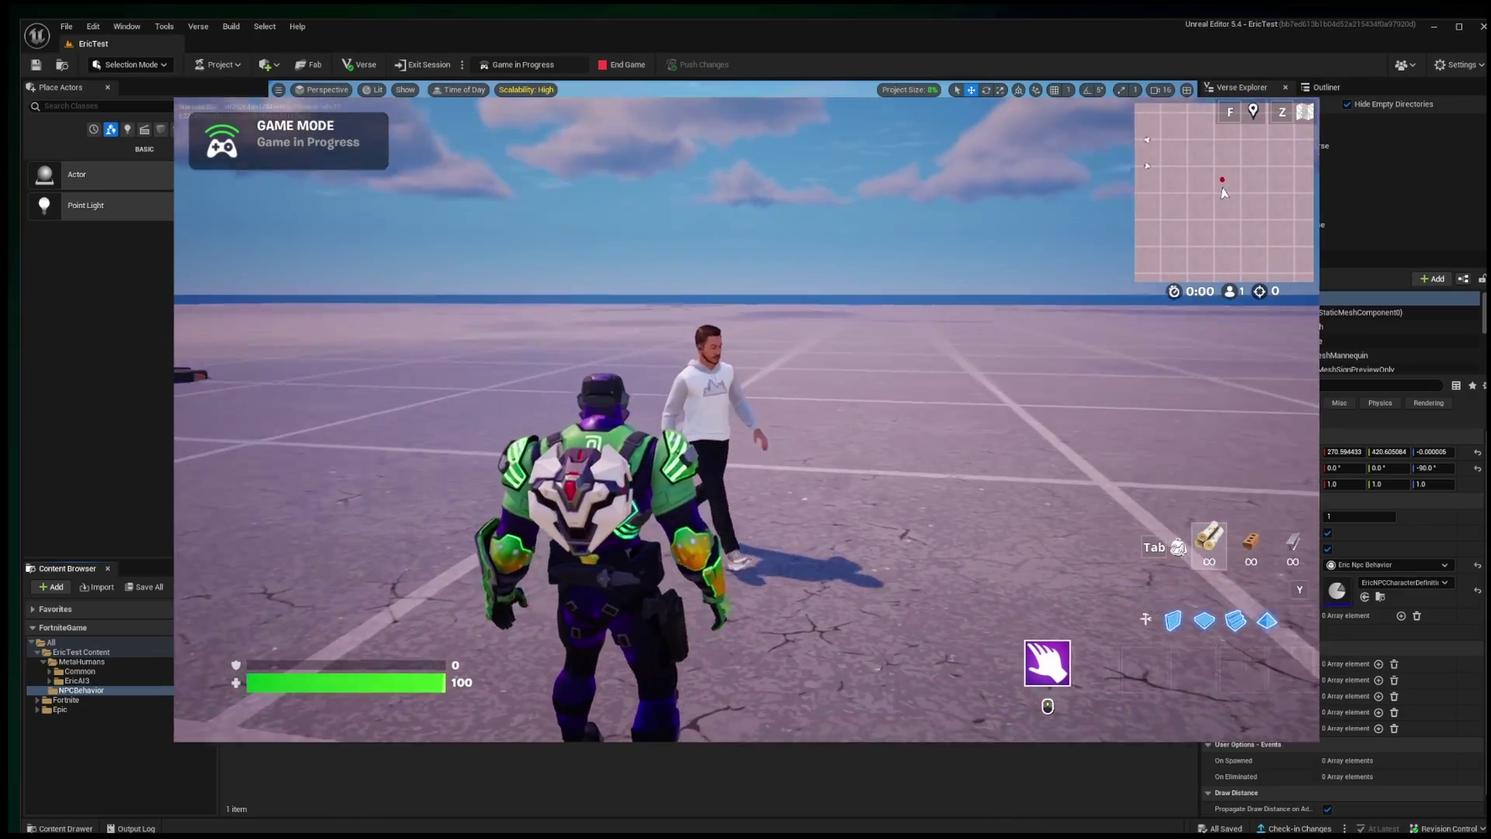
key(w)
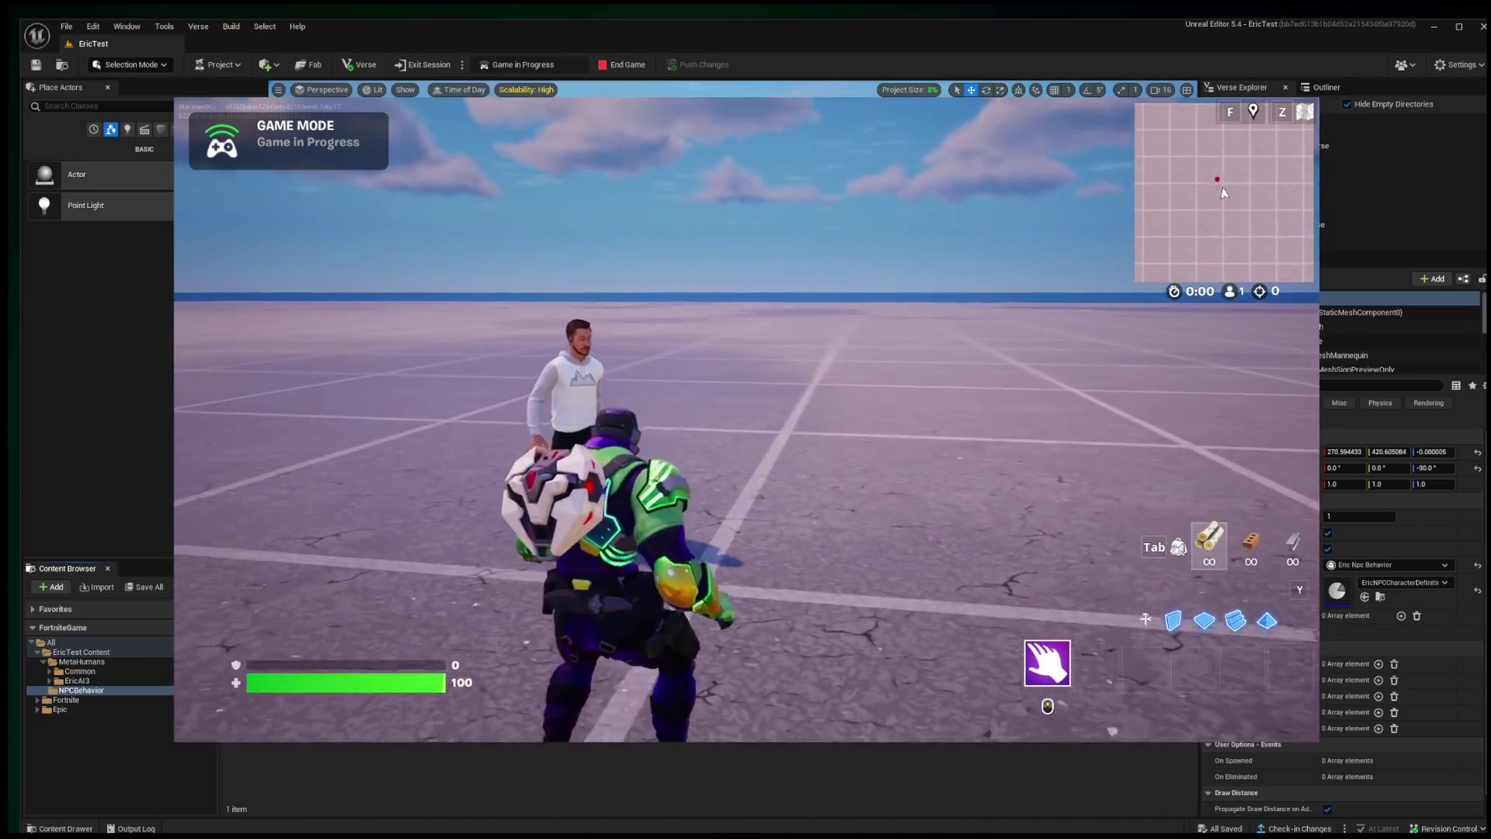